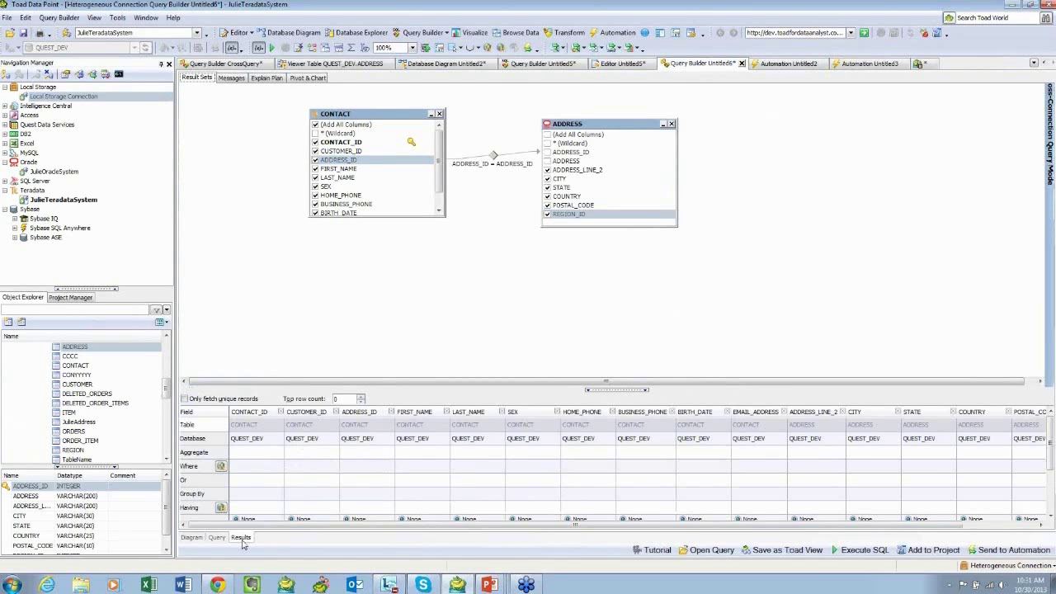
Step: Save the query results to local storage as a snapshot named Contaact in the Demo database
right_click(309, 214)
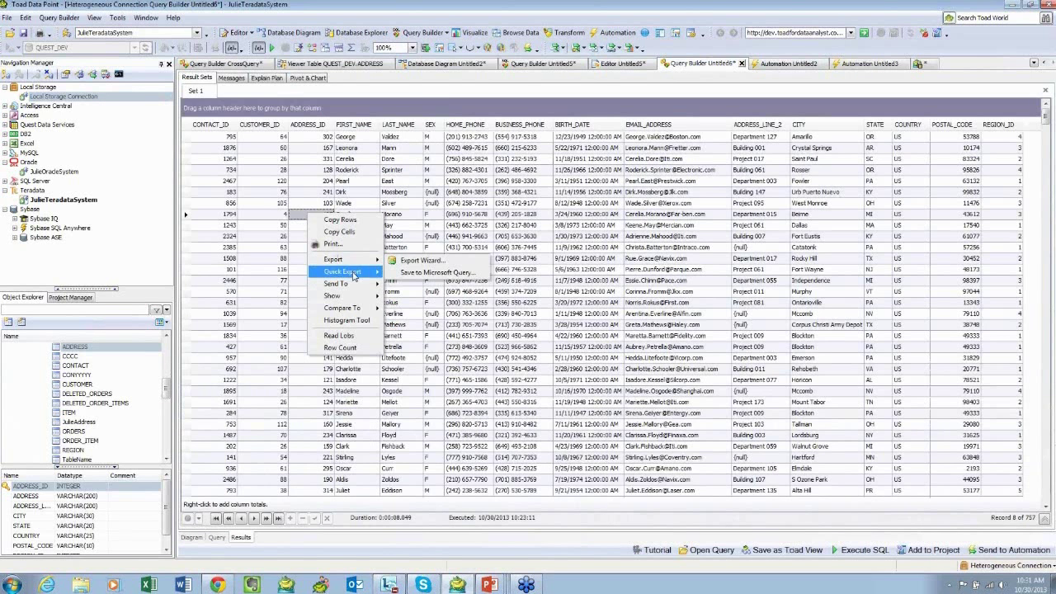
mouse_move(357, 272)
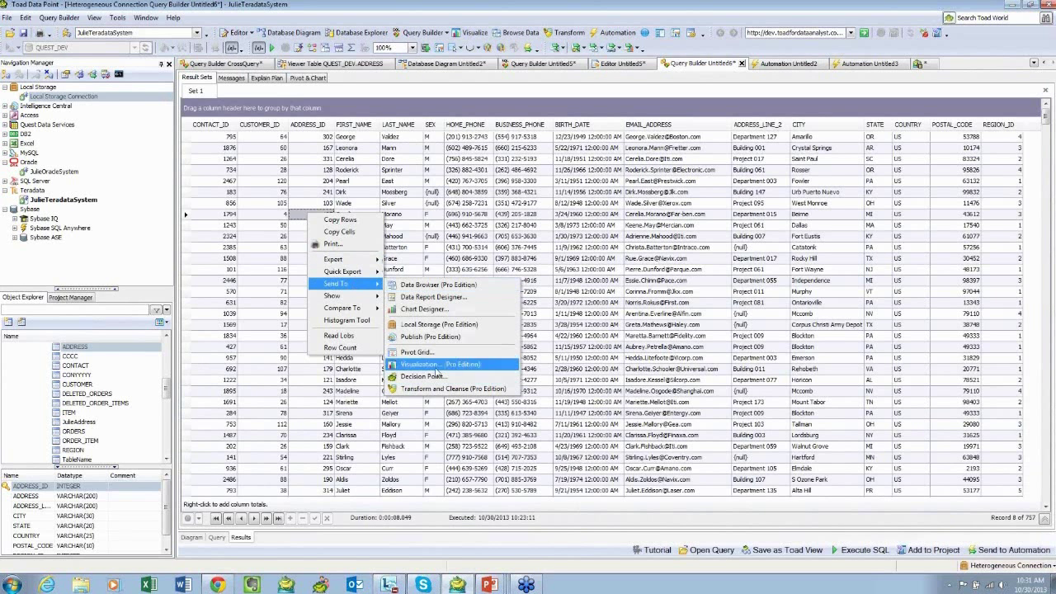
click(491, 338)
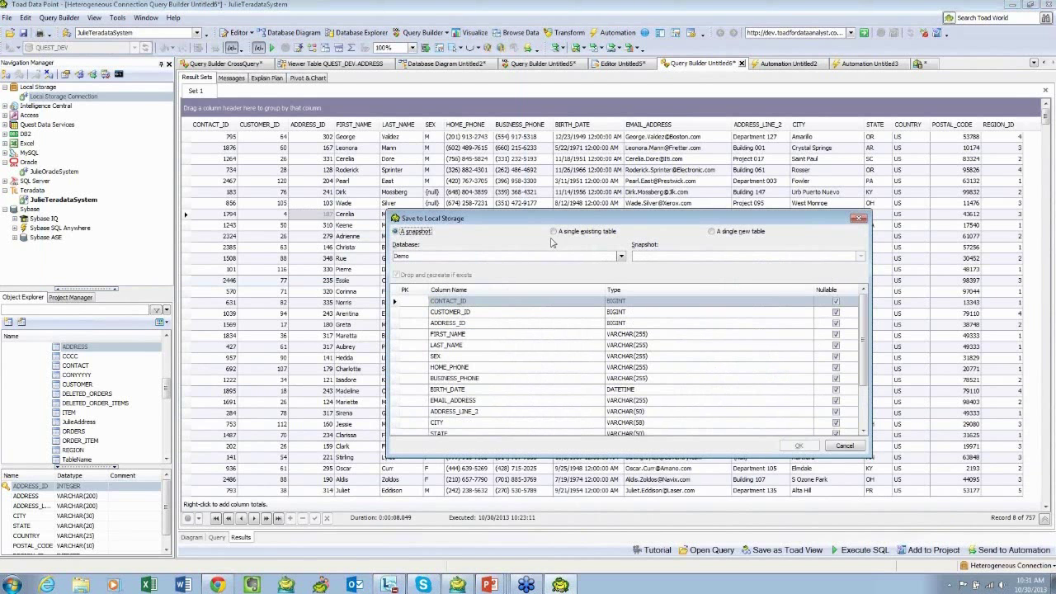
click(711, 232)
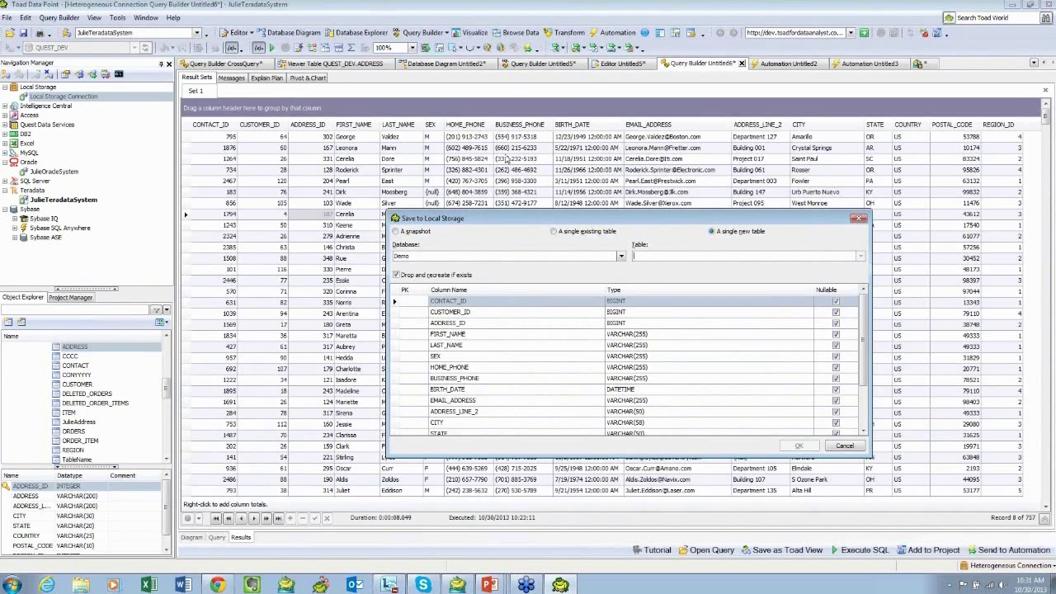
click(396, 232)
click(656, 256)
text(Contact)
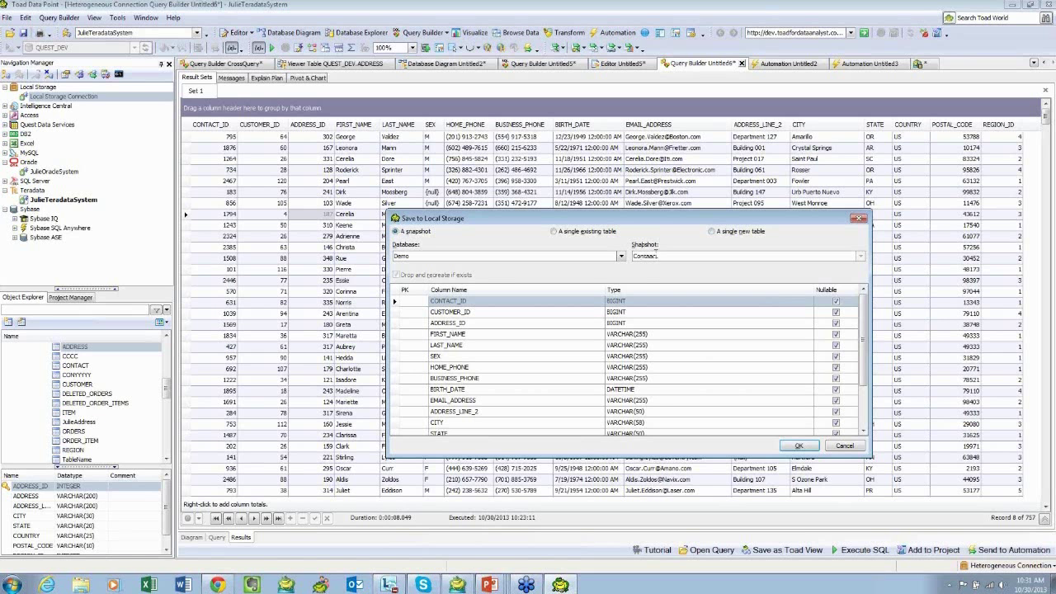
click(798, 445)
key(Return)
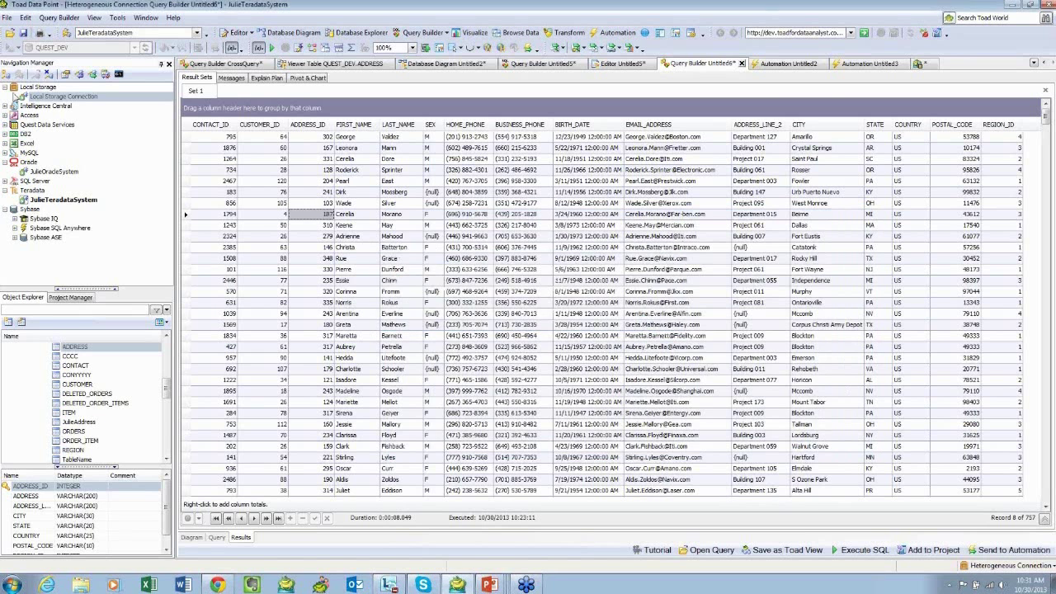
Step: Switch to the Local Storage Connection without saving changes to Untitled2, and expand the Demo database's snapshots
click(43, 97)
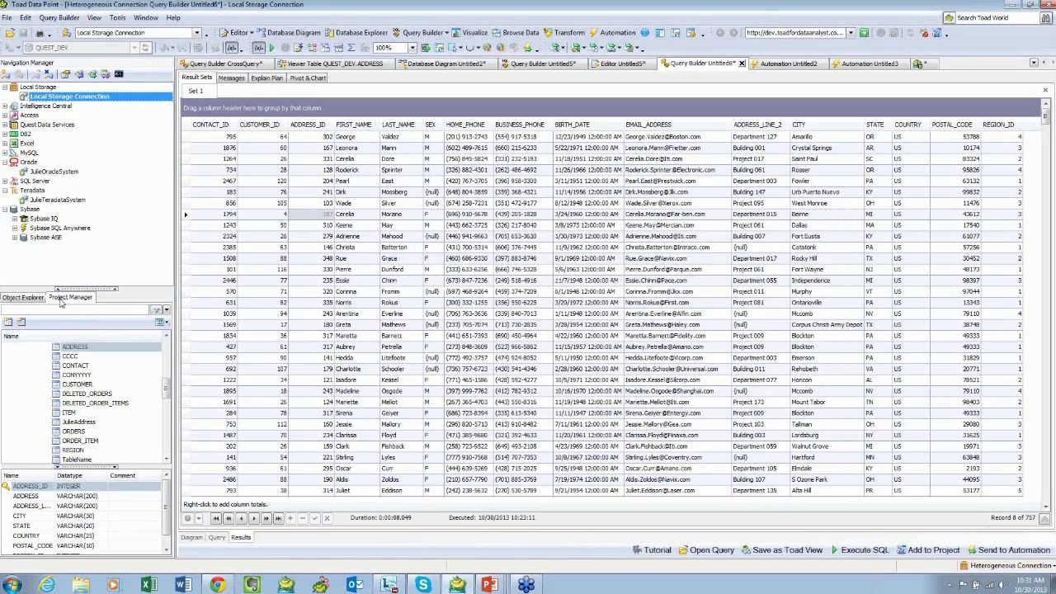
click(9, 309)
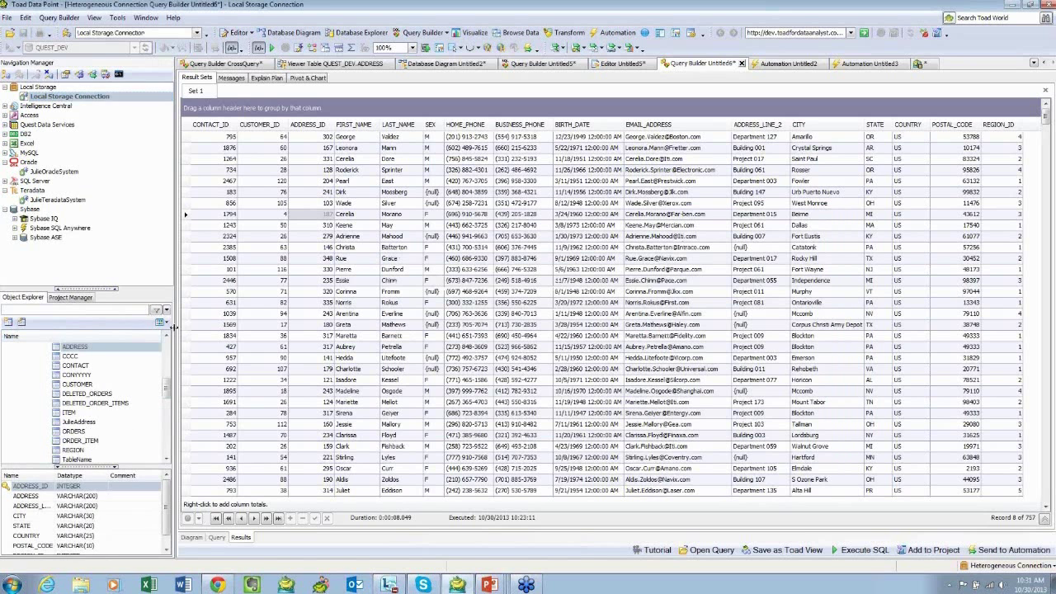
right_click(49, 97)
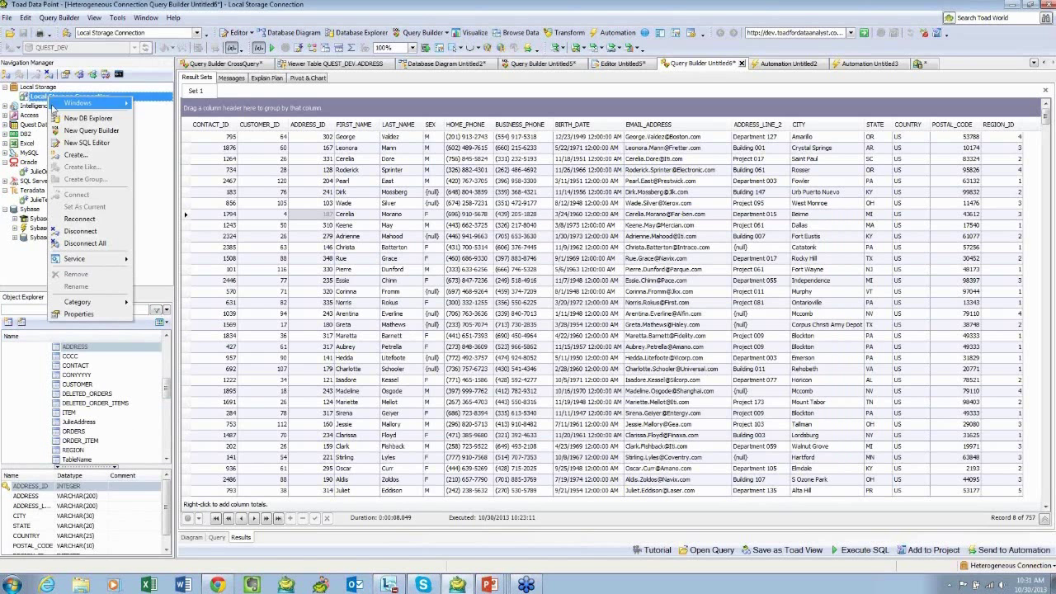
click(74, 221)
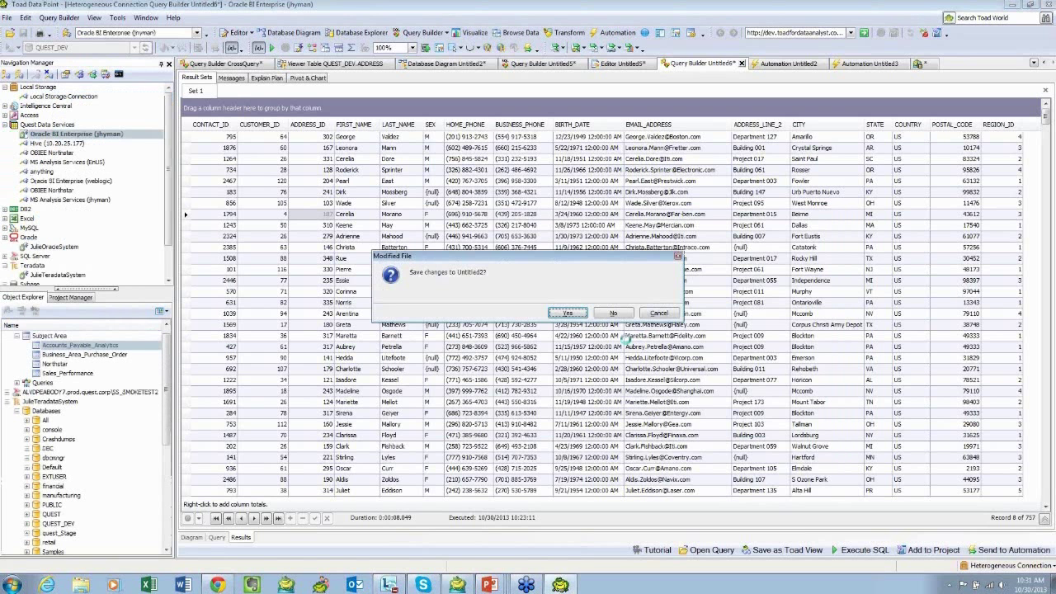
click(612, 314)
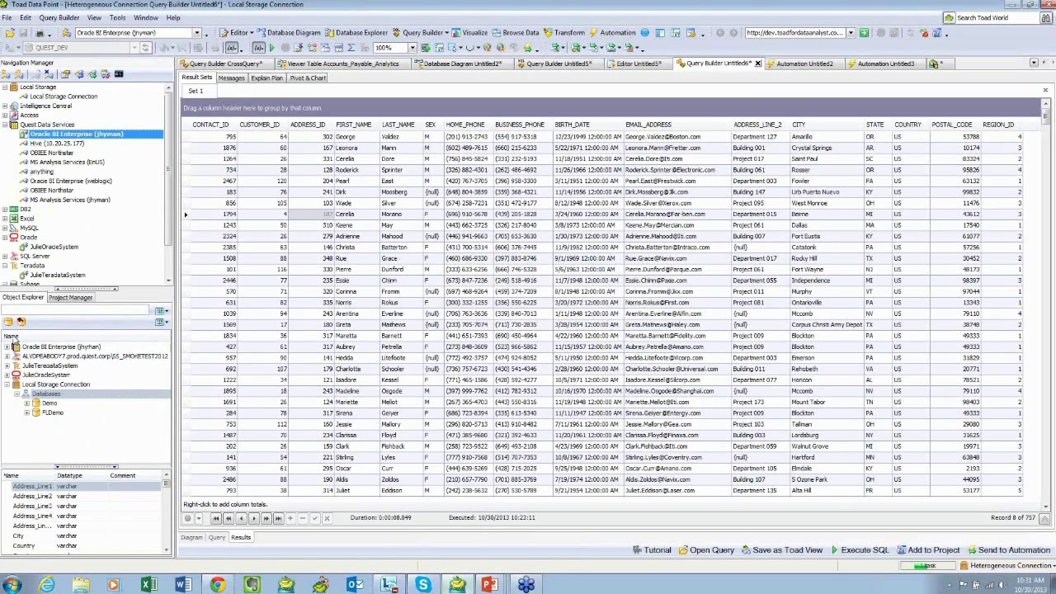
click(27, 402)
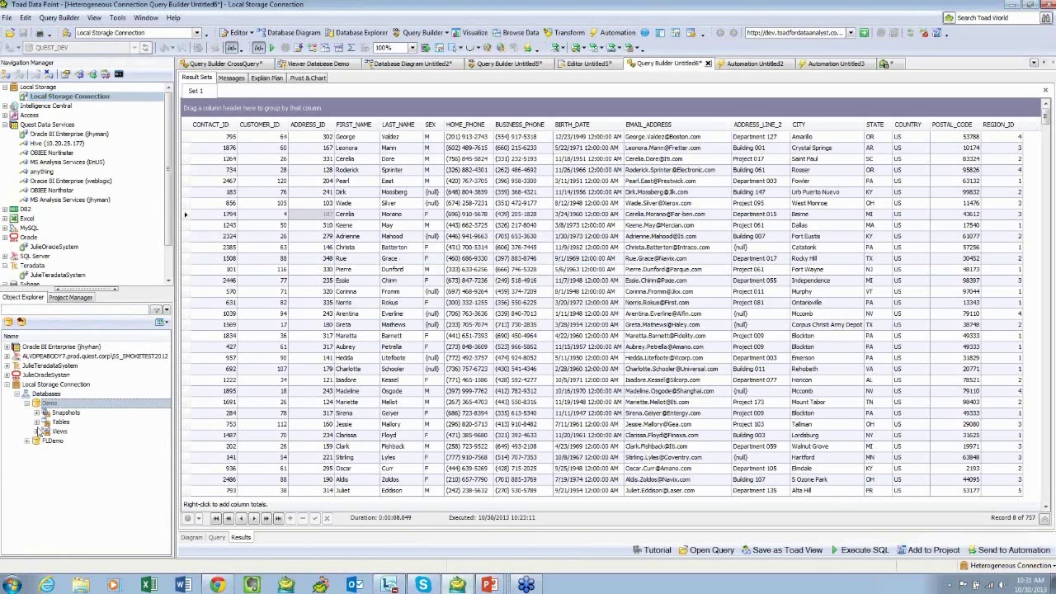
click(36, 412)
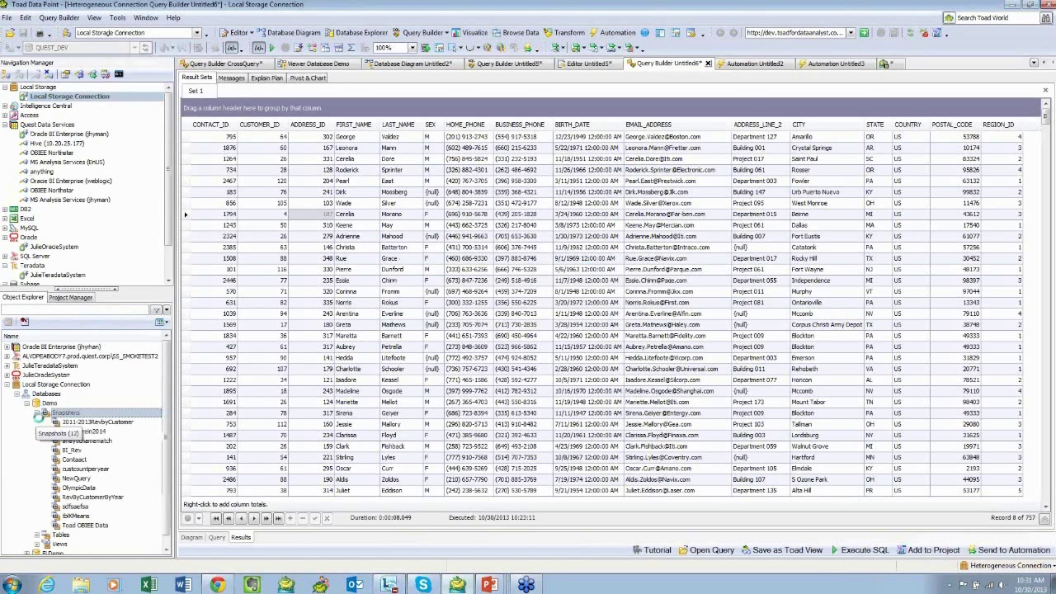
Step: Examine the operations available for the Toad OBIEE Data snapshot, and dismiss the software update notification
right_click(76, 528)
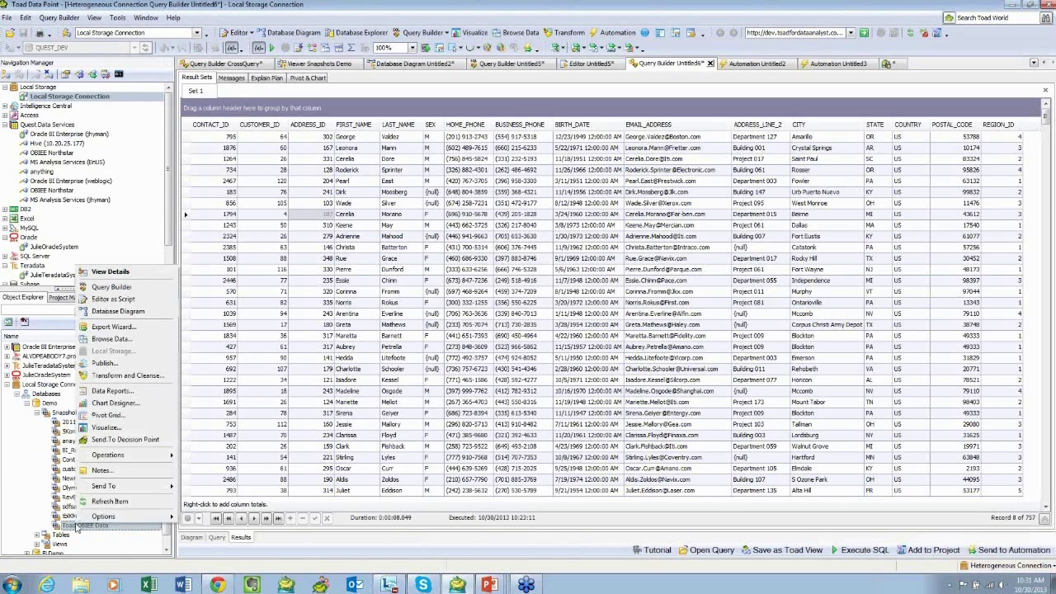
click(76, 528)
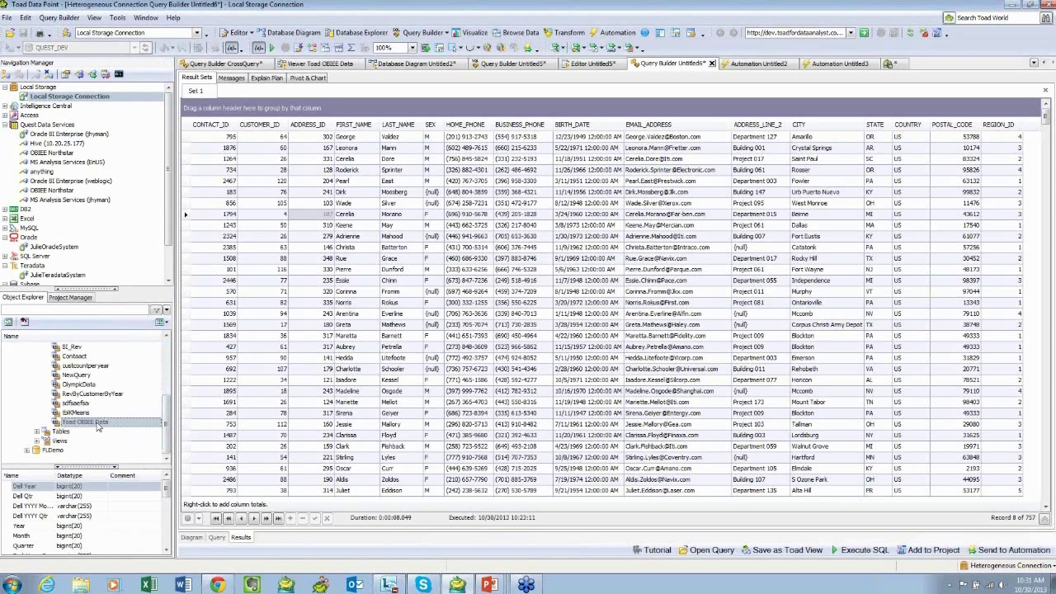
right_click(98, 425)
mouse_move(140, 354)
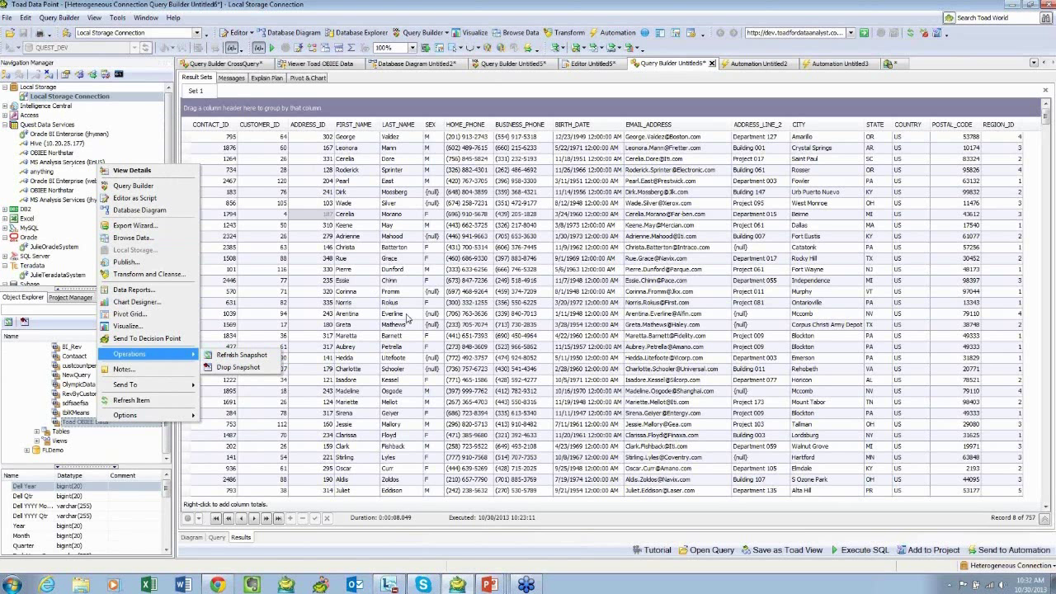
mouse_move(63, 102)
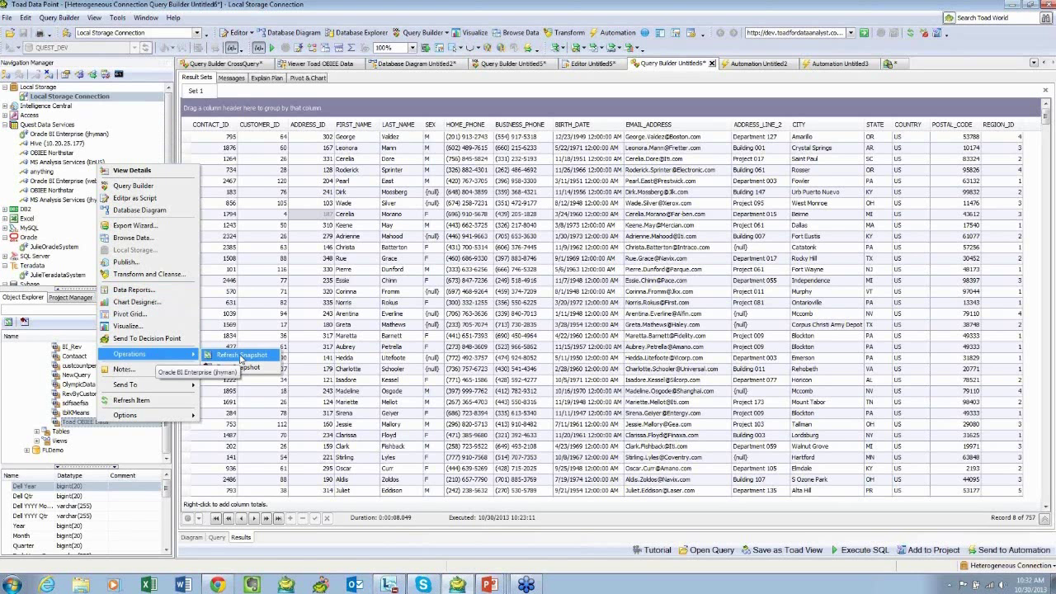
click(359, 303)
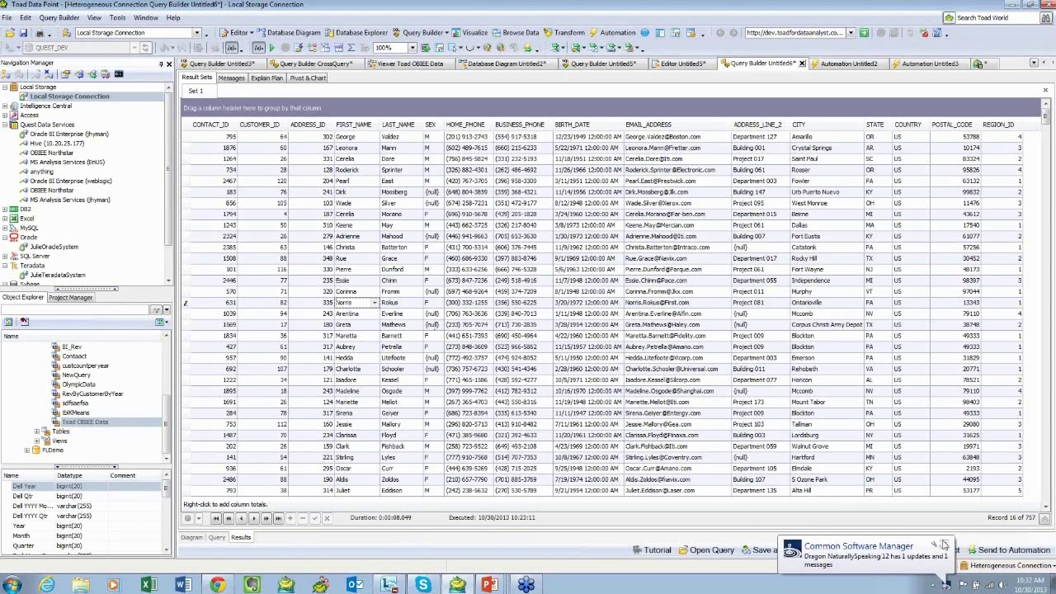
click(944, 545)
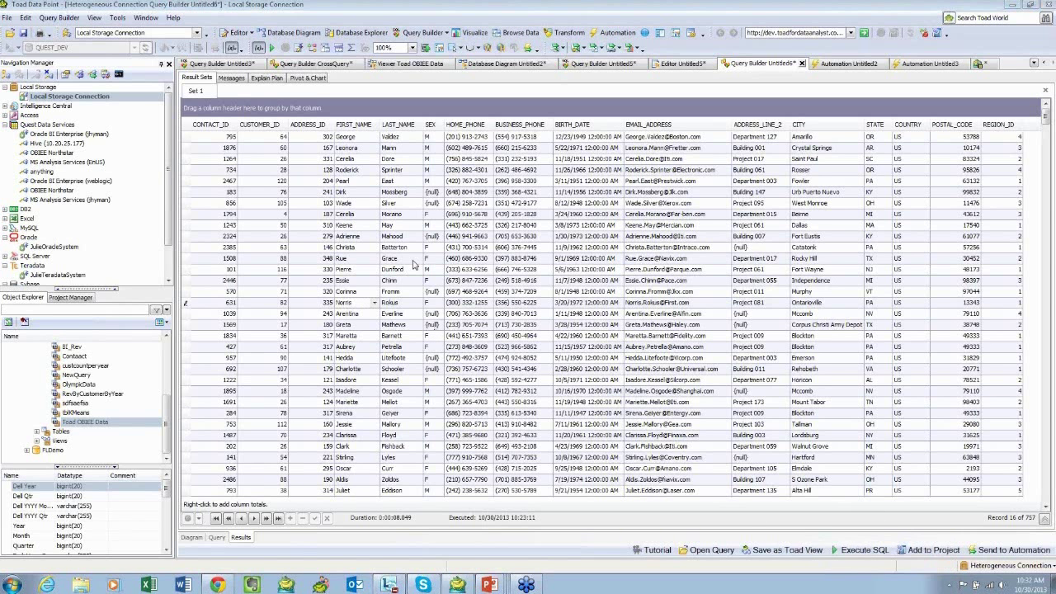
Step: Switch to the PowerPoint presentation, advance past the Local Storage slide, and return to Toad Data Point
key(alt+Tab)
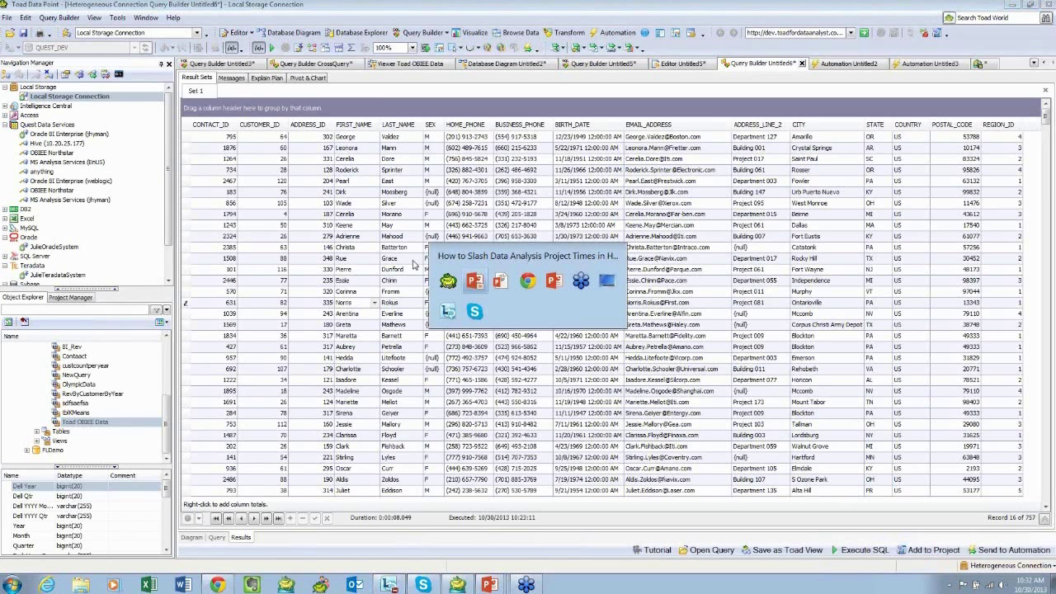
key(alt+Tab)
key(Right)
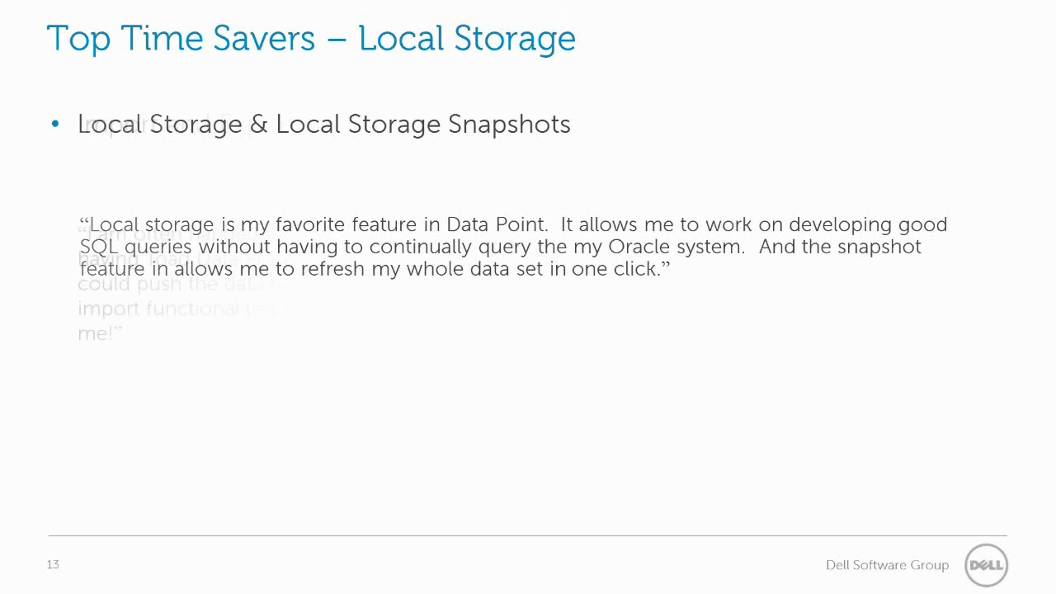
key(alt+Tab)
key(alt+Tab)
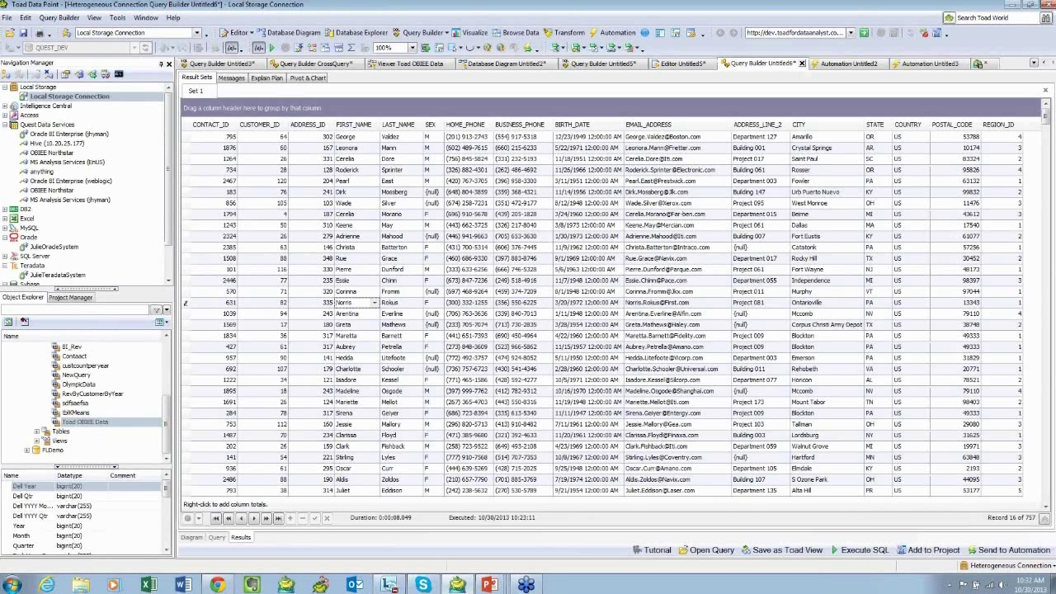
Step: Collapse the Quest Data Services, Oracle, Teradata and Sybase groups in the connection tree
click(5, 125)
click(5, 162)
click(5, 180)
click(5, 190)
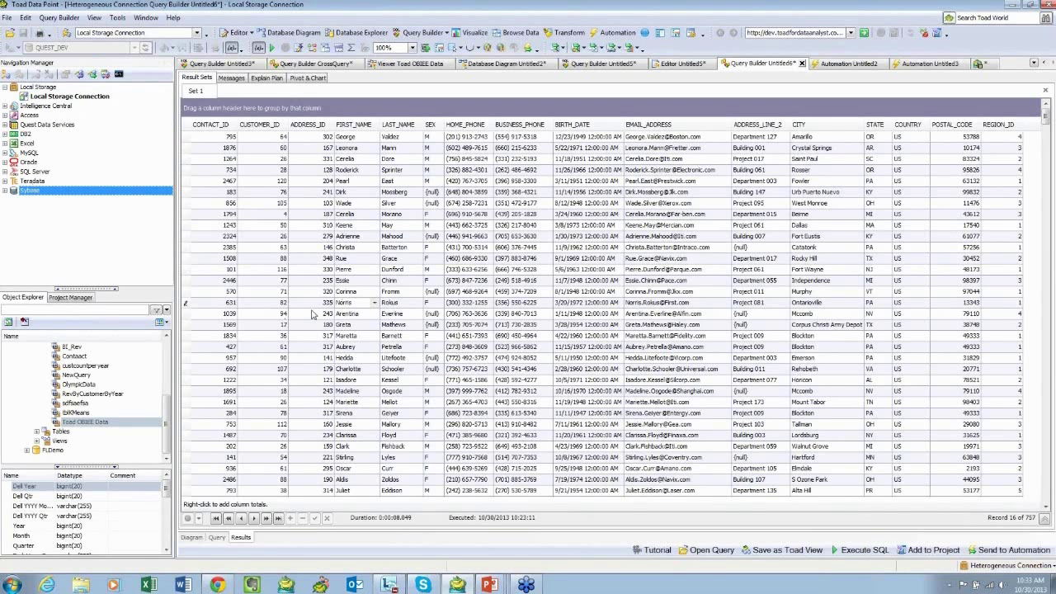
Step: Open the Export Wizard for the query results and review the available output formats
right_click(463, 246)
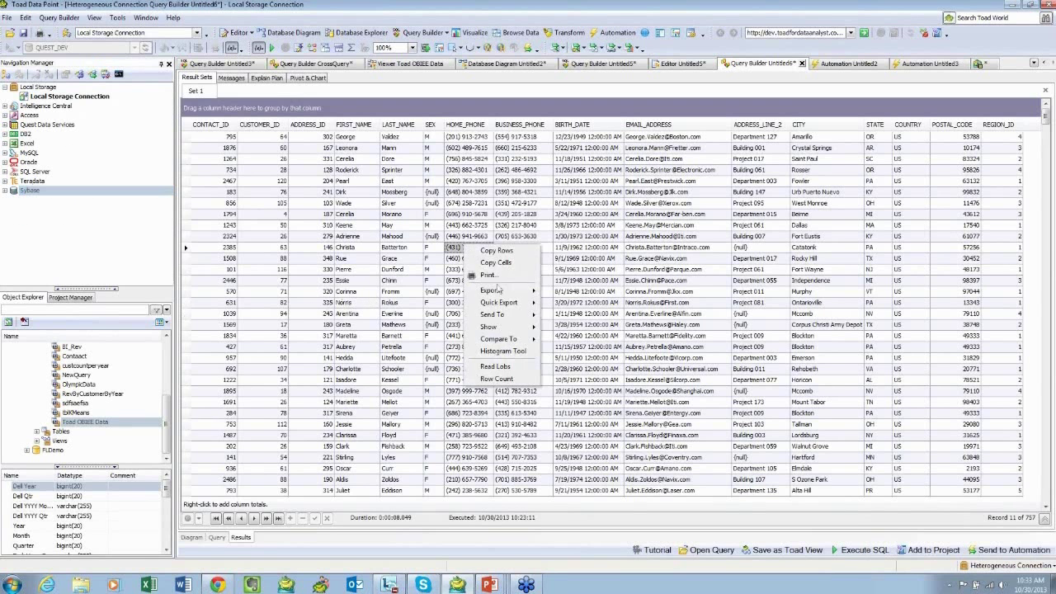
mouse_move(499, 291)
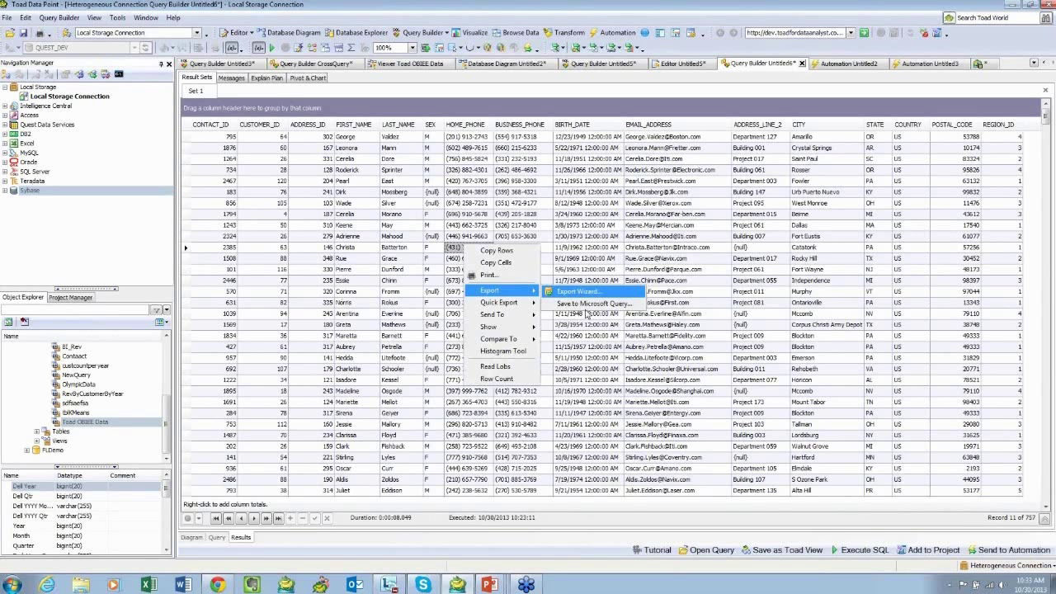
click(577, 291)
click(512, 223)
scroll(513, 250, down, 2)
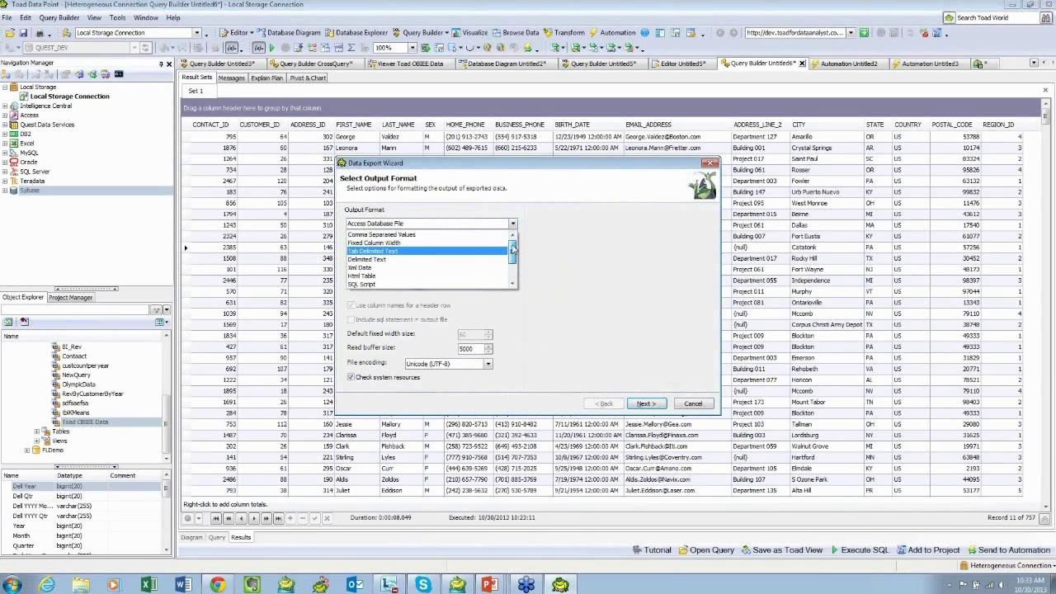
scroll(513, 249, down, 2)
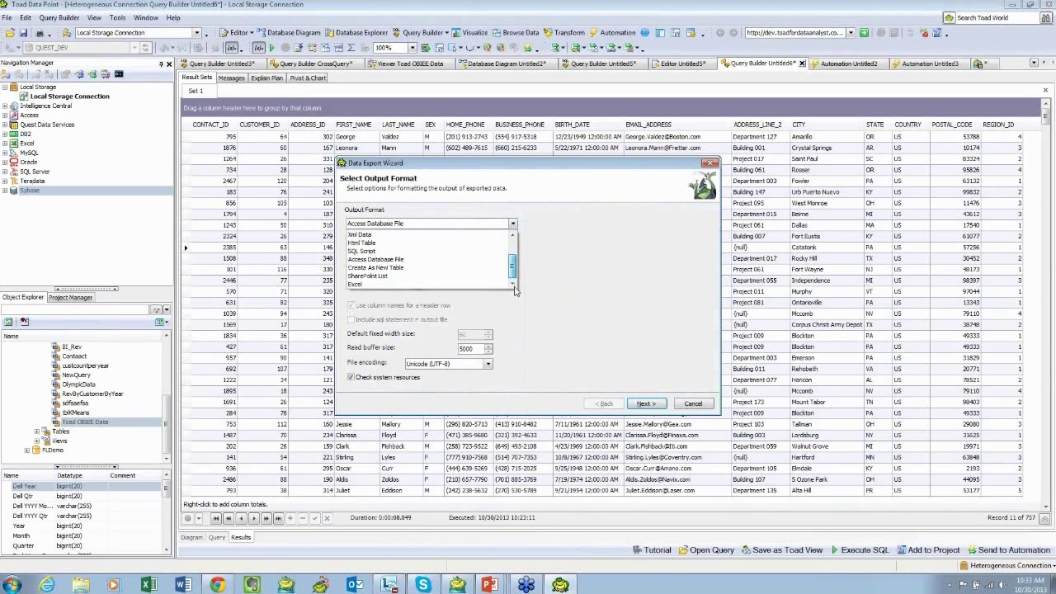
Step: Review the wizard's column, Access output, export object and template settings, and cancel the export
click(647, 403)
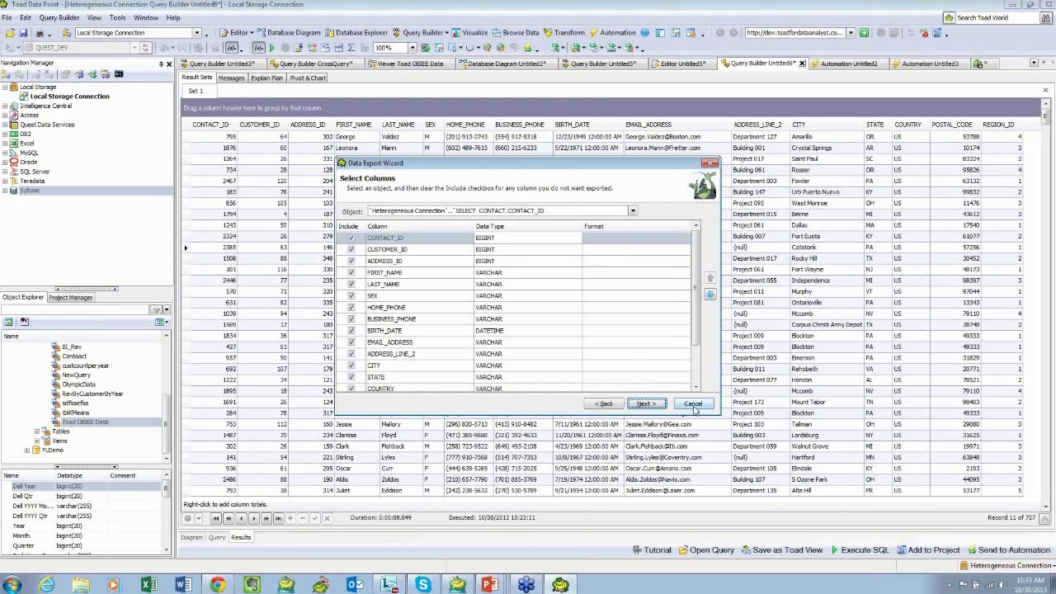
click(647, 403)
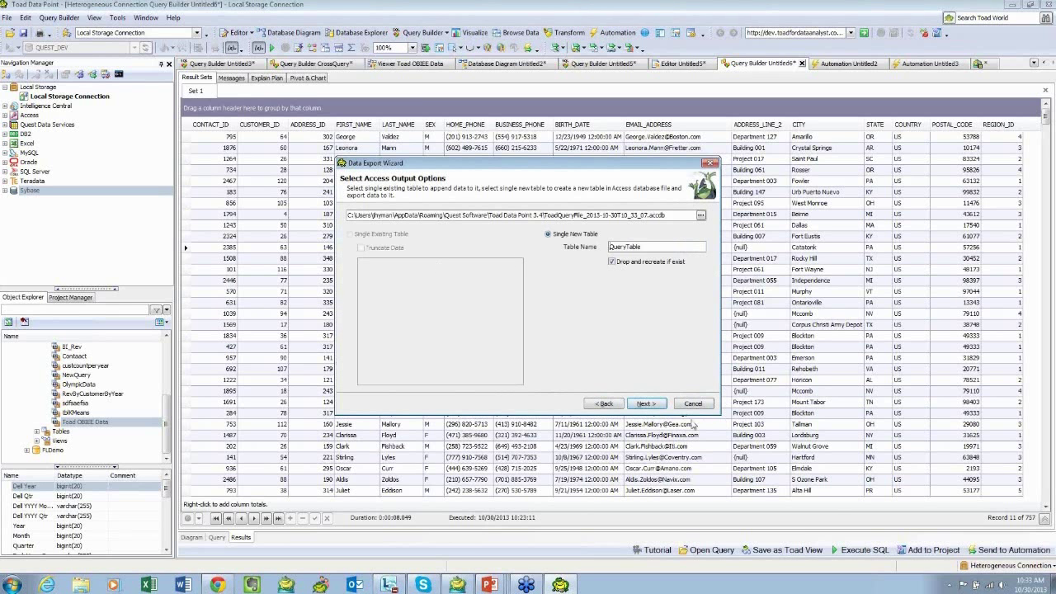
click(646, 404)
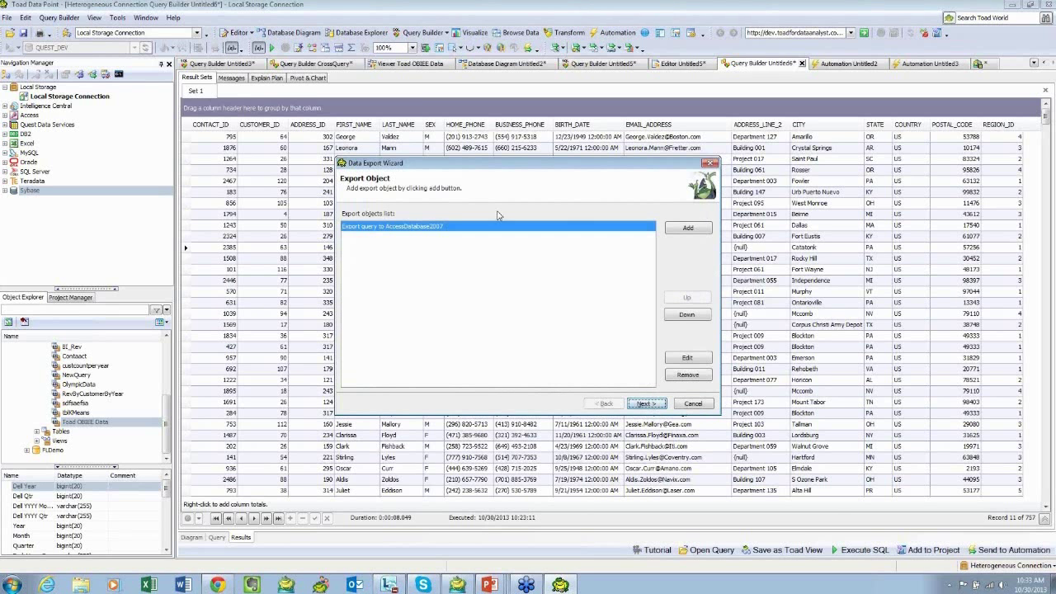
click(646, 403)
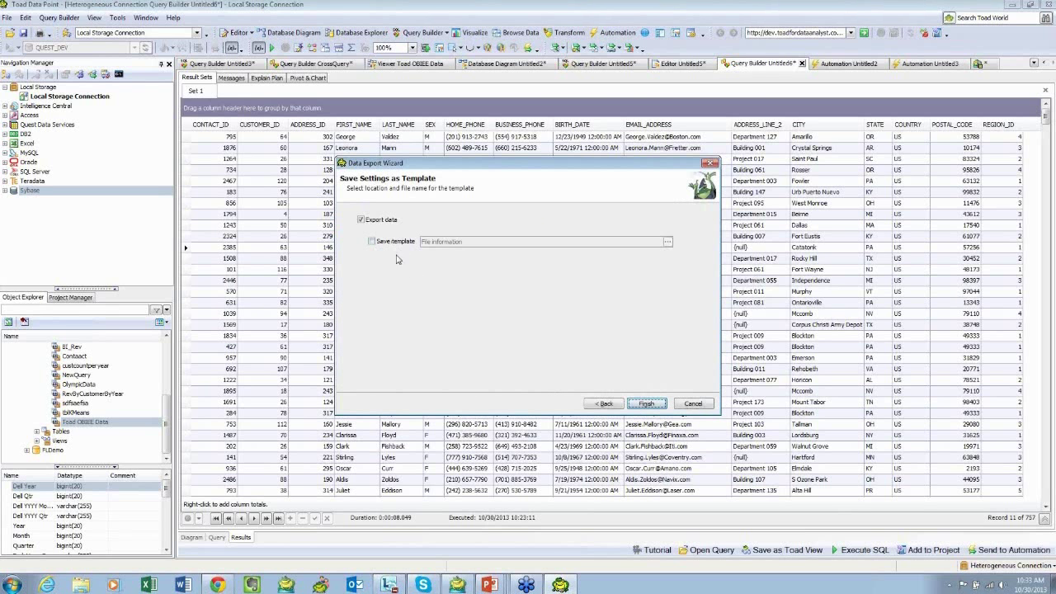
click(692, 404)
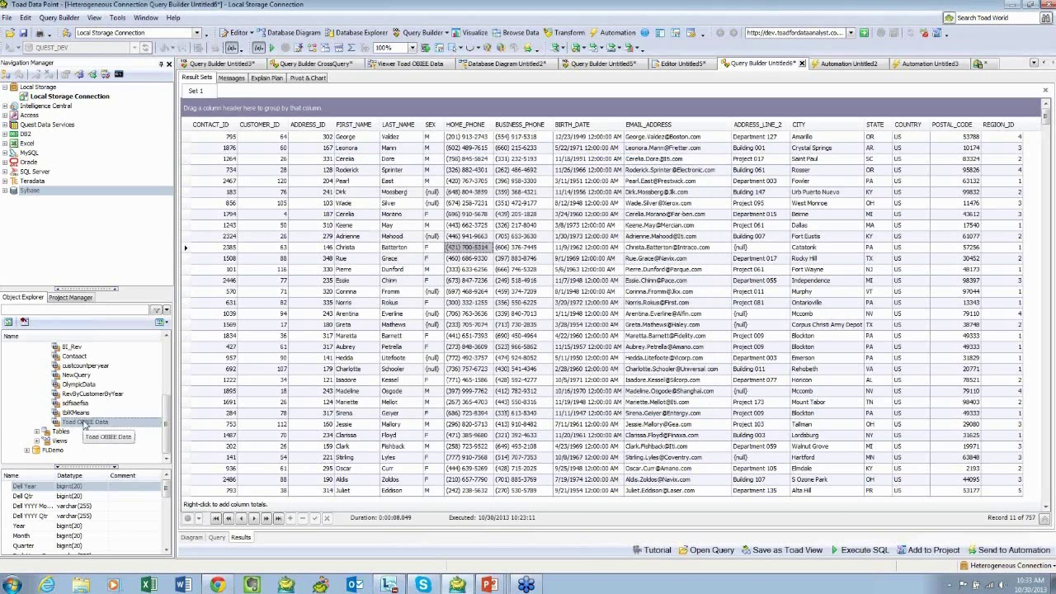
Step: View the Export Wizard for the Toad OBIEE Data snapshot and close it without exporting
right_click(84, 424)
mouse_move(110, 355)
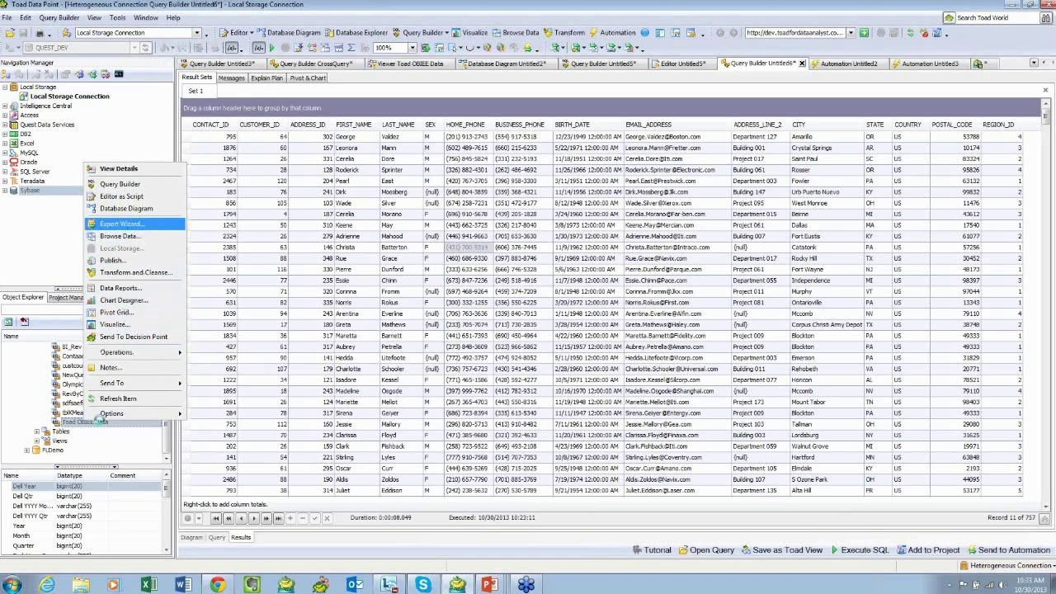
key(Return)
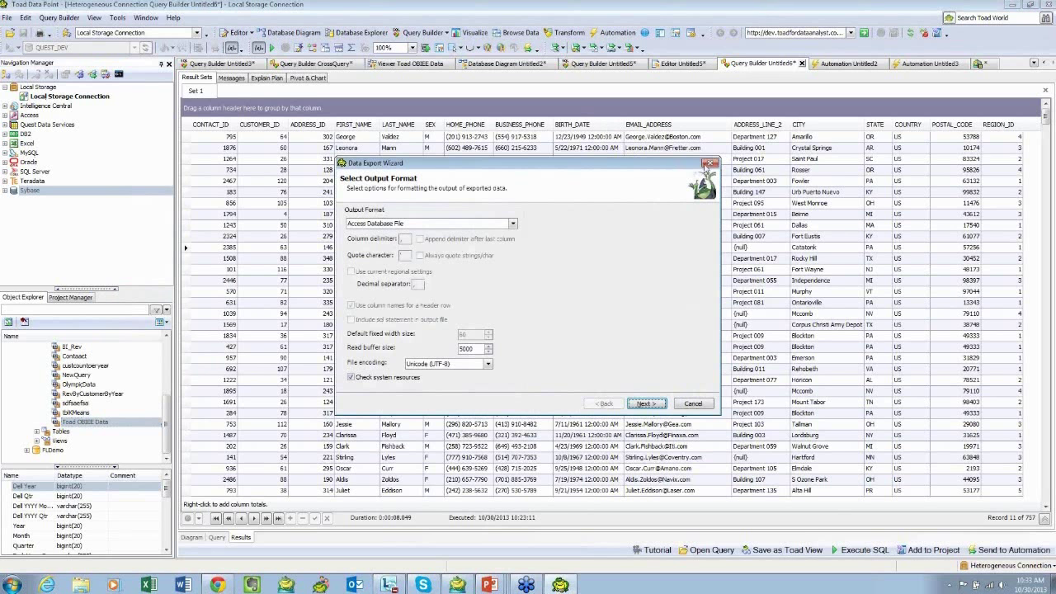
click(710, 163)
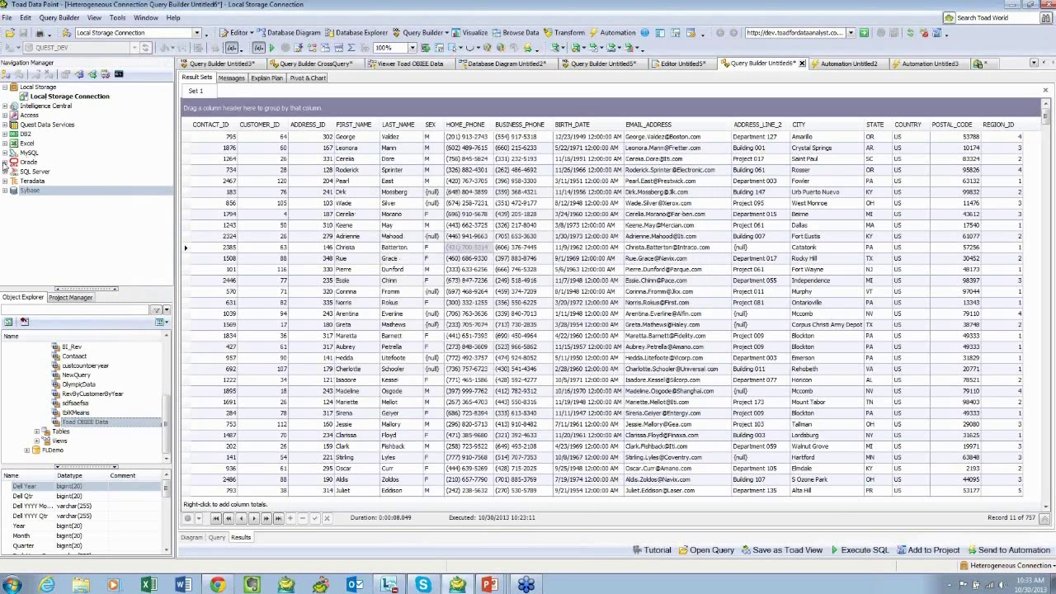
Step: Expand the Teradata group in the connection tree and make its system connection the active one
click(5, 181)
click(37, 192)
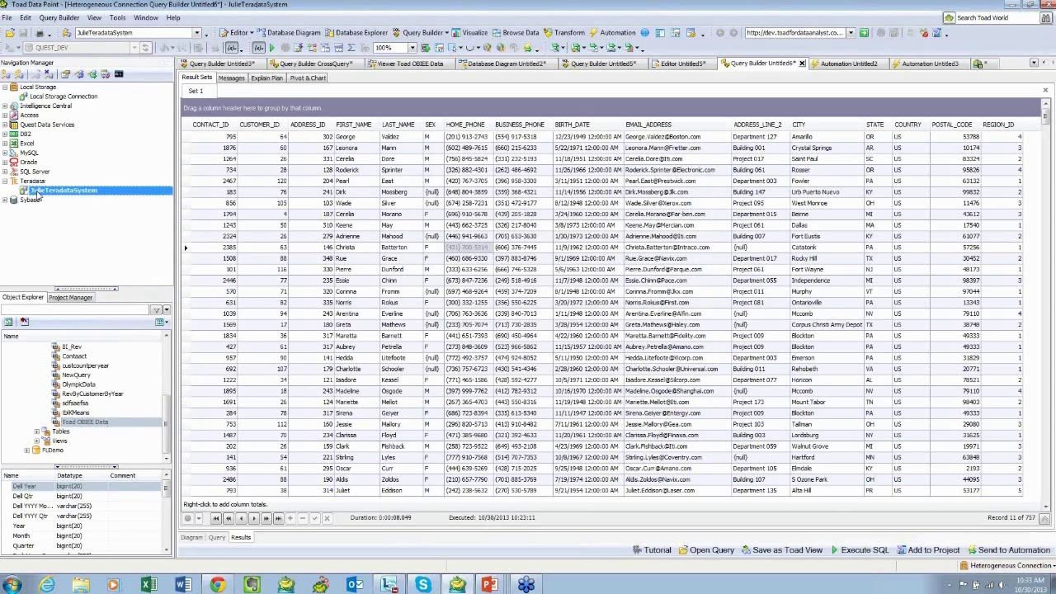
right_click(37, 192)
Step: Start the Data Import Wizard and choose the Oracle system connection as the source for the import query
click(113, 20)
mouse_move(132, 121)
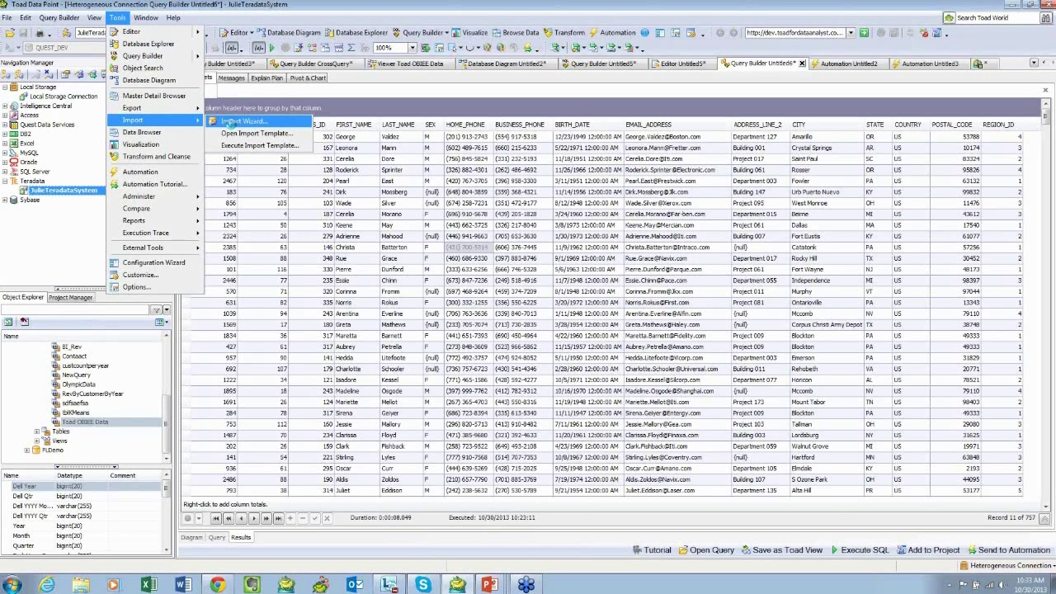
click(227, 122)
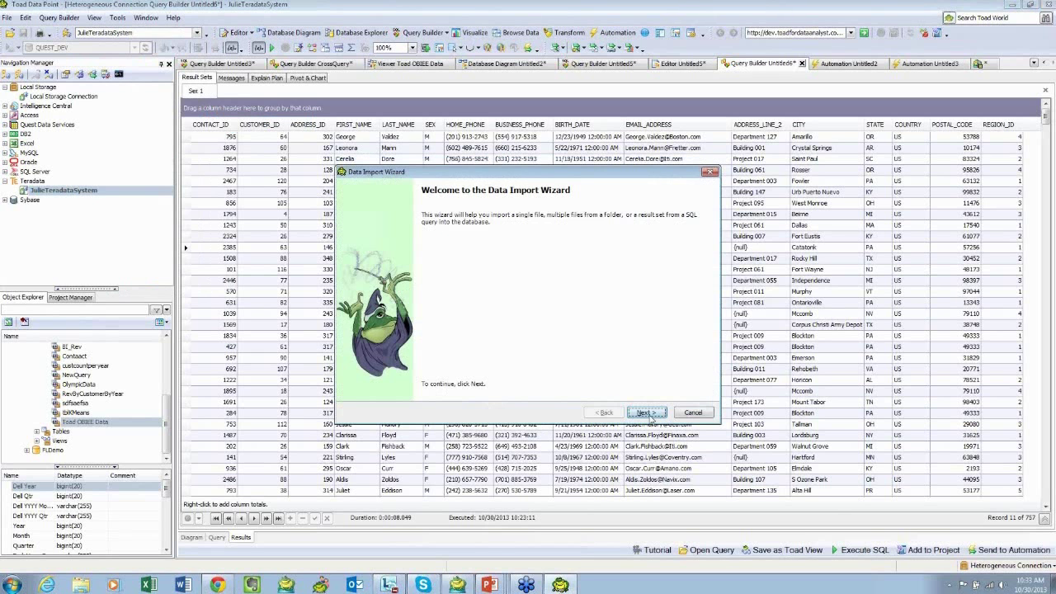
click(645, 412)
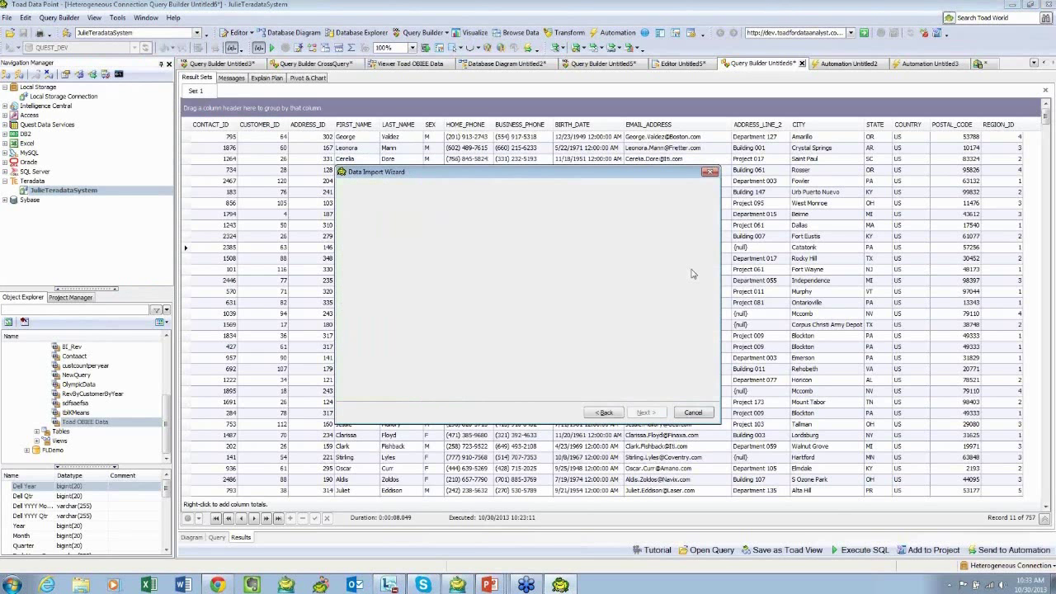
click(666, 223)
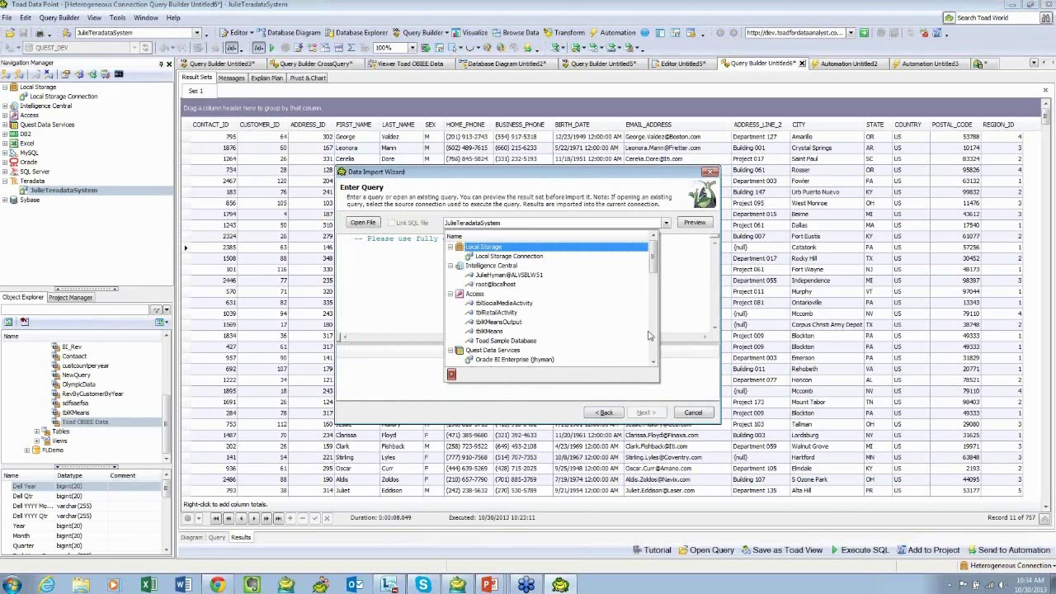
drag(657, 262, 664, 299)
scroll(651, 298, down, 3)
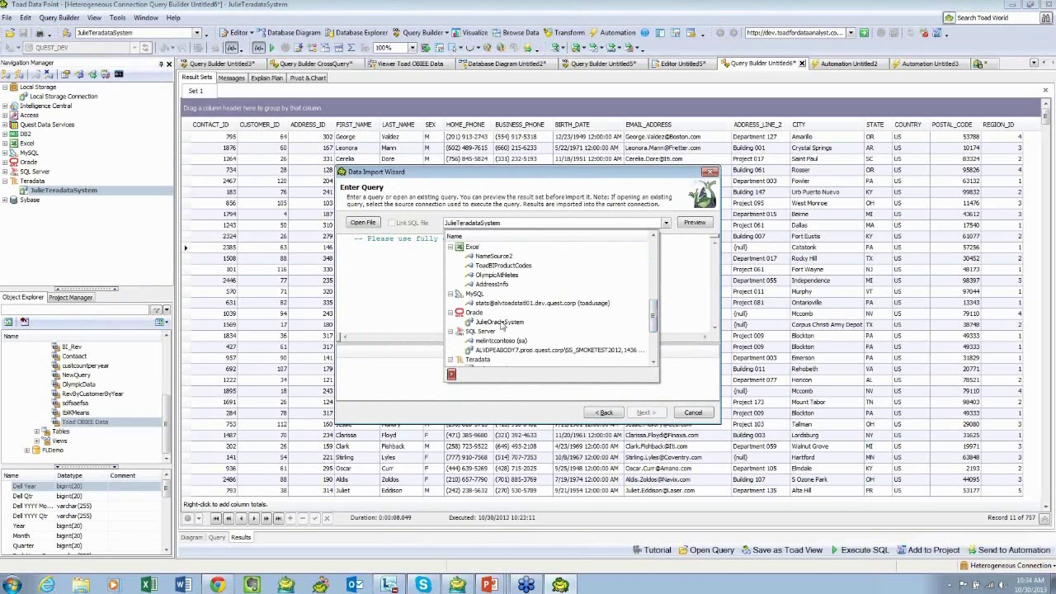
click(474, 323)
Step: Replace the placeholder comment with the query "select * from Contact" and preview its rows in an enlarged results area
drag(592, 240, 352, 236)
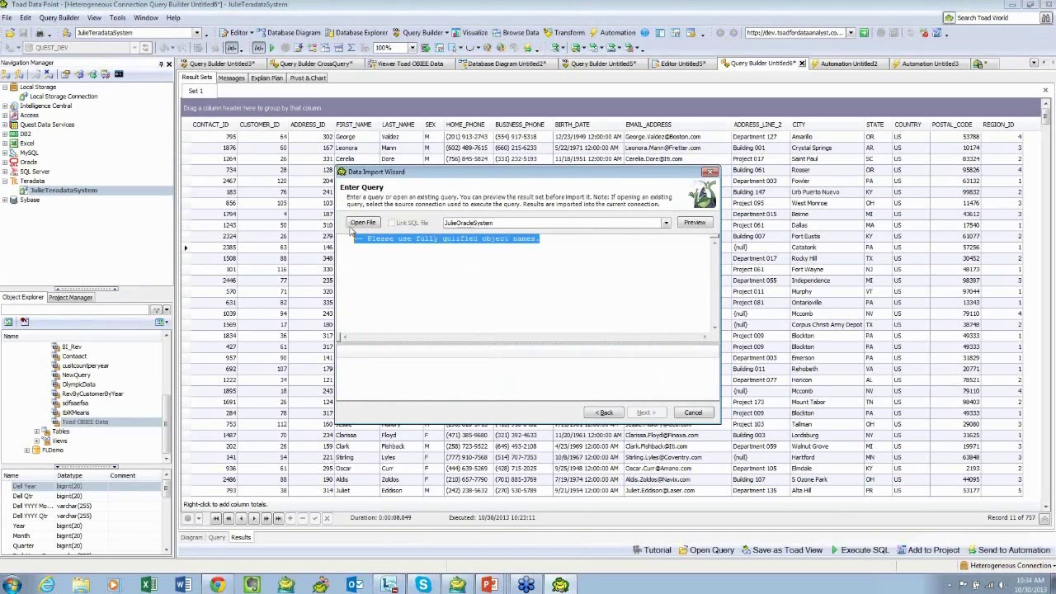
text(select * from Contact)
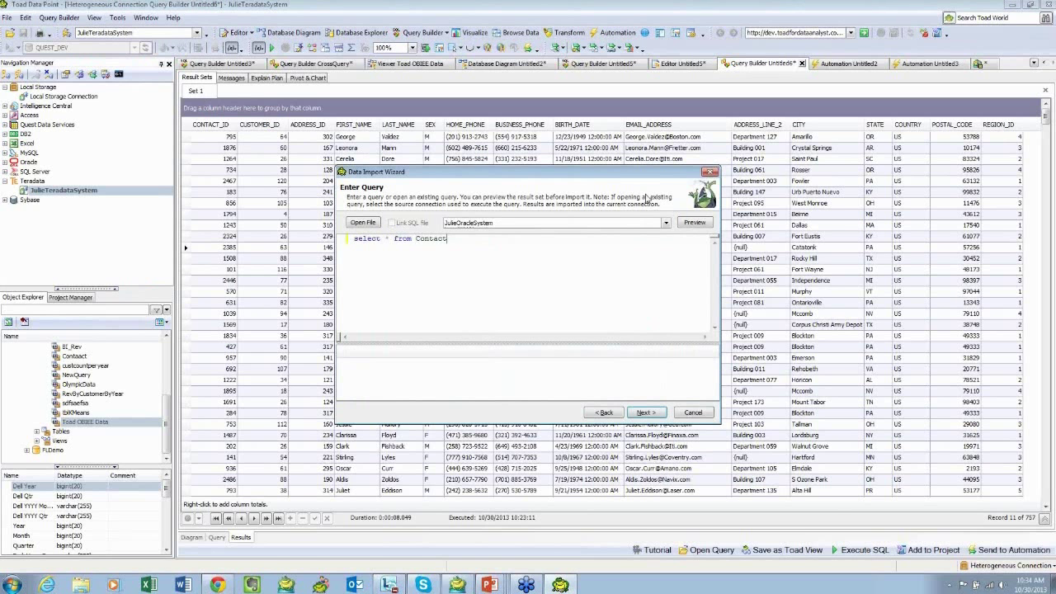
click(695, 223)
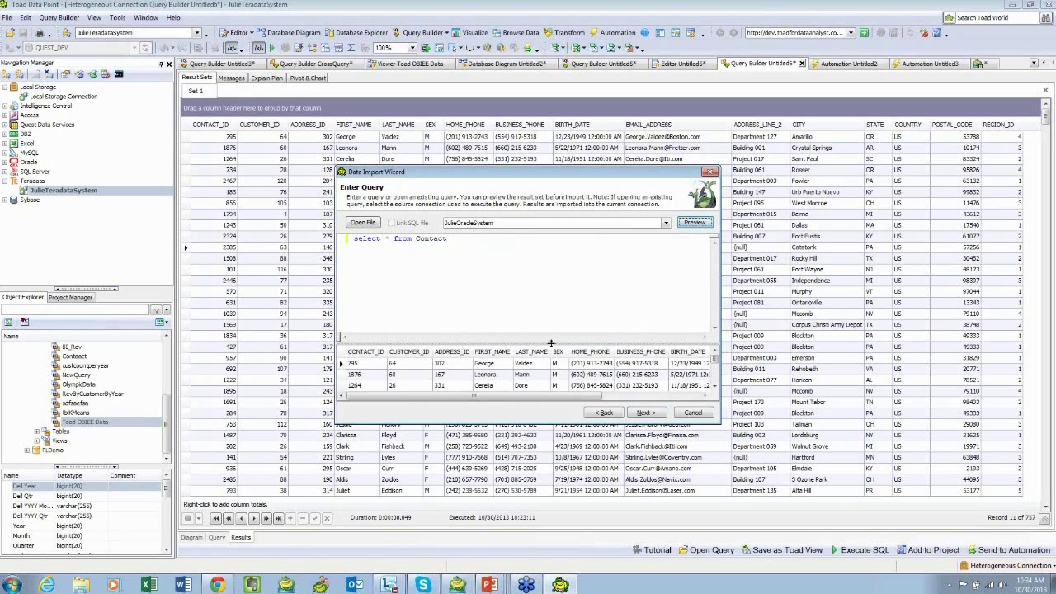
drag(547, 337, 544, 284)
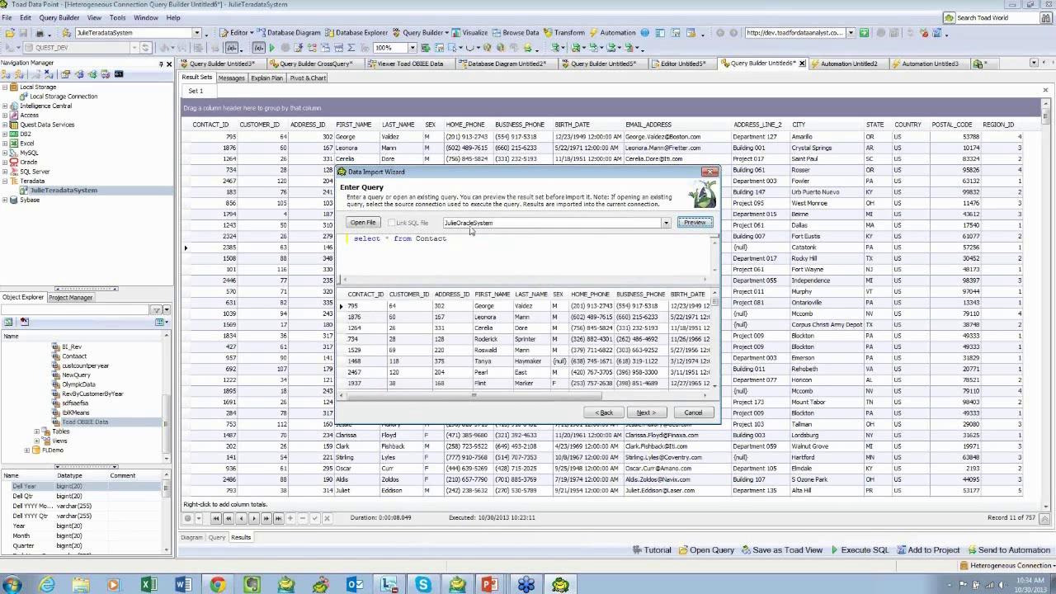
Step: Target the existing CONTACT table in QUEST_DEV for the import and cancel the wizard at its template settings
click(647, 413)
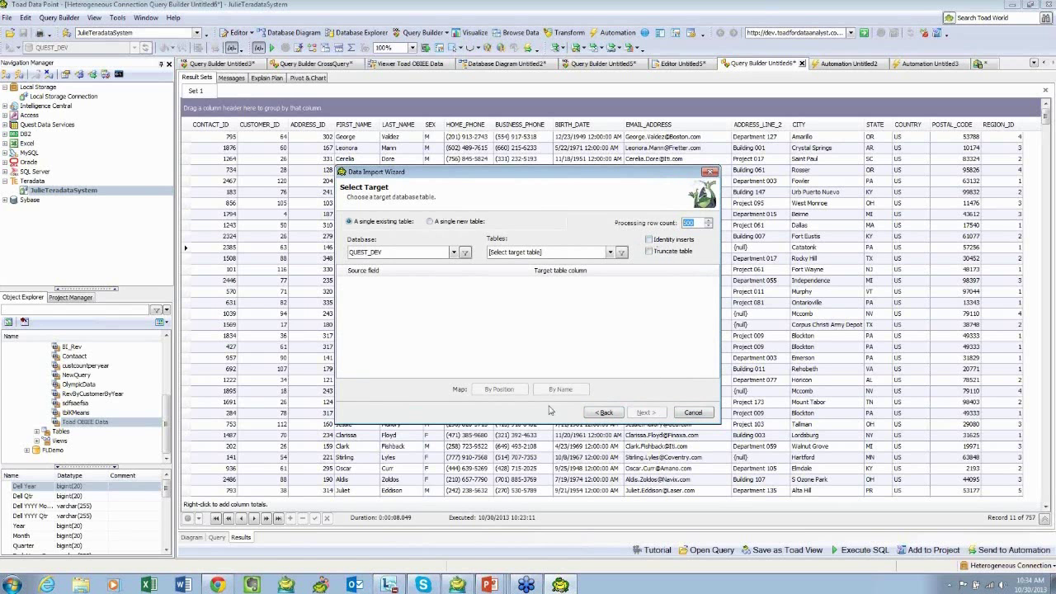
click(561, 252)
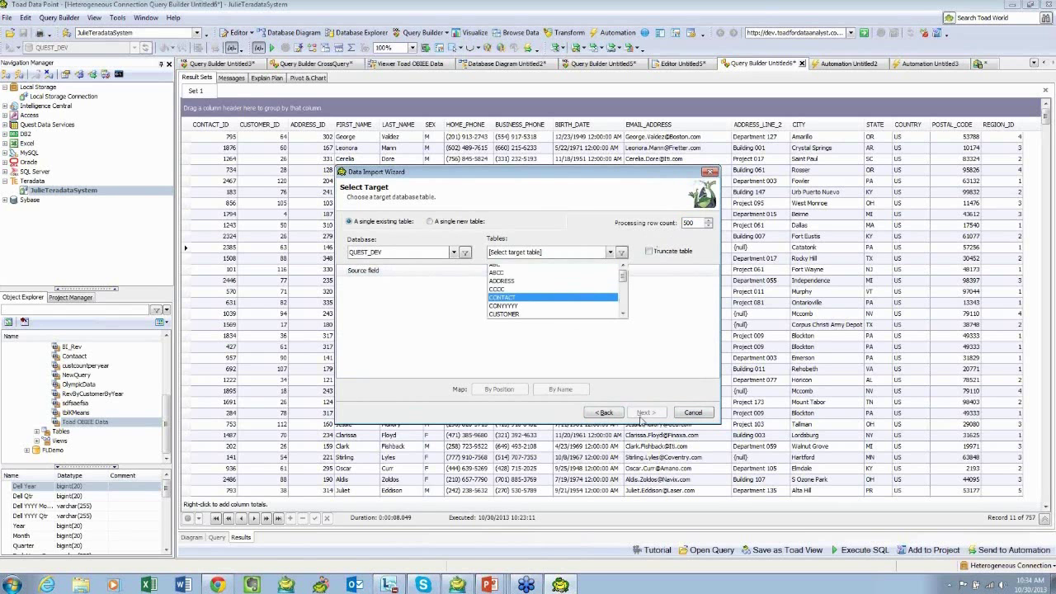
click(642, 413)
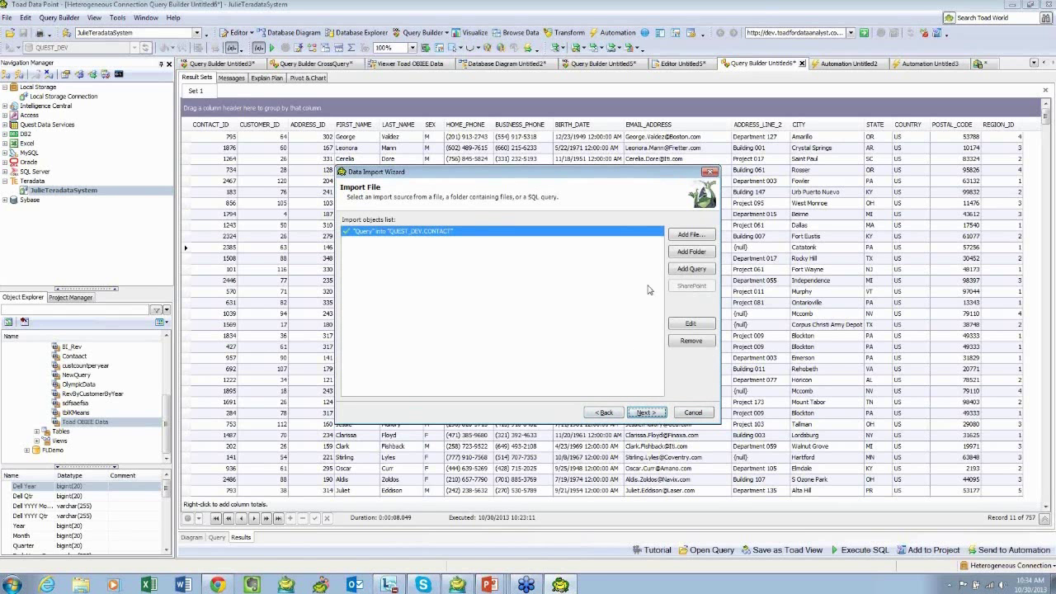
click(648, 413)
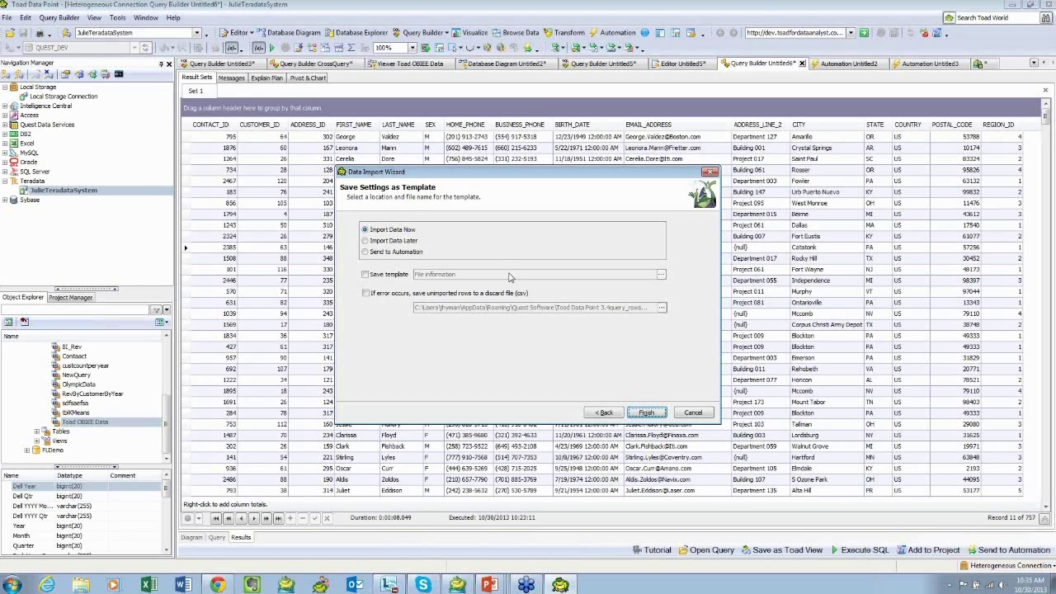
click(703, 415)
key(alt+Tab)
key(alt+Tab)
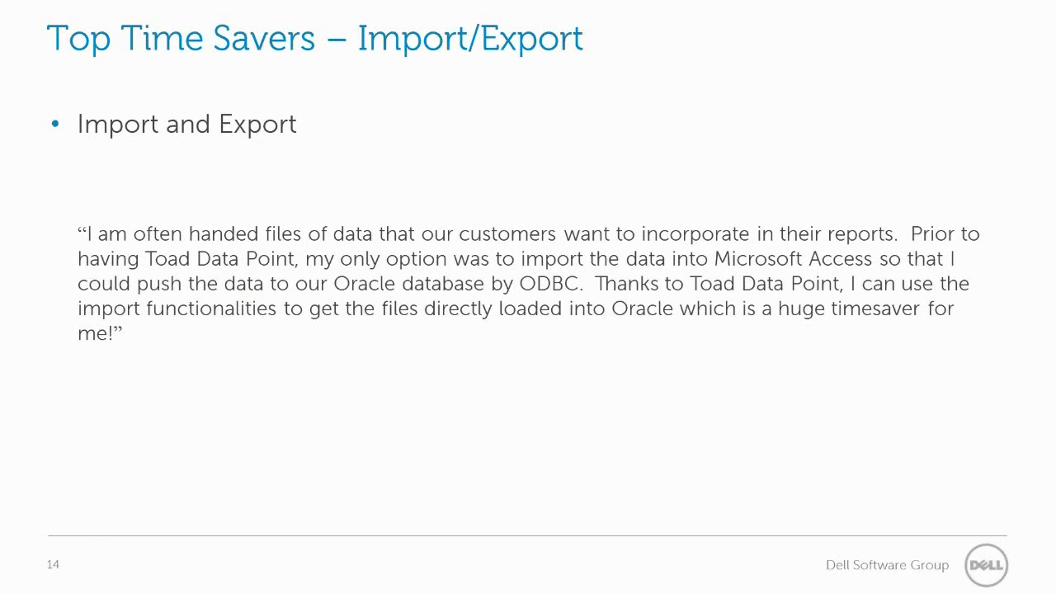
key(Right)
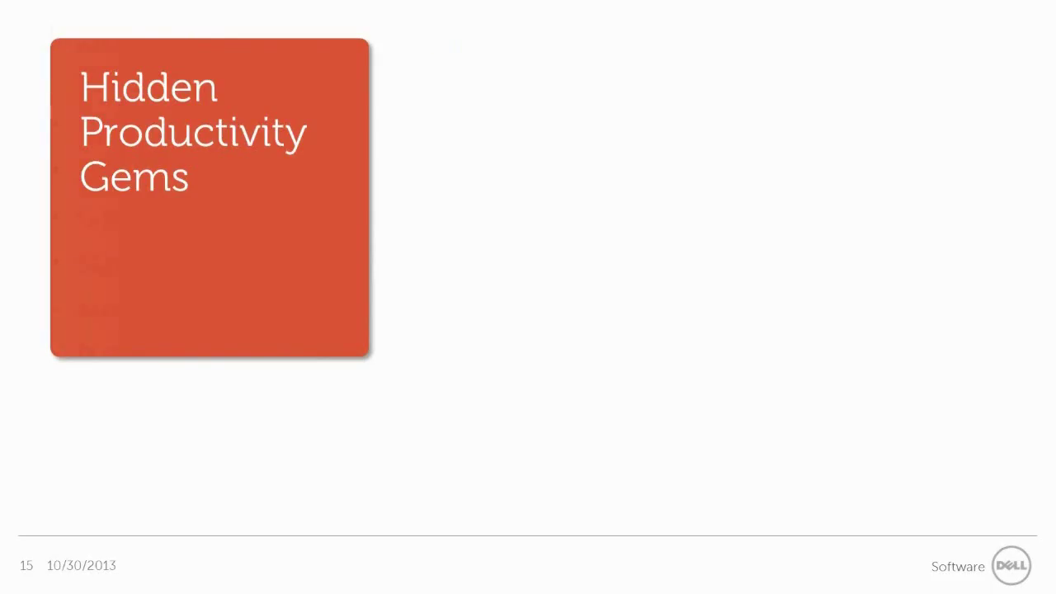
key(Right)
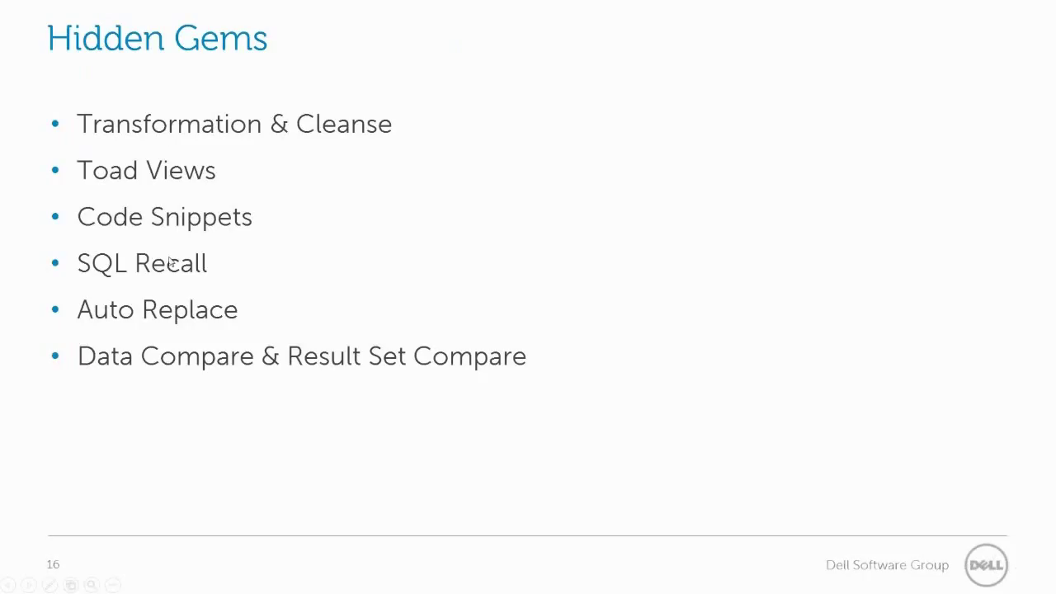
key(alt+Tab)
key(alt+Tab)
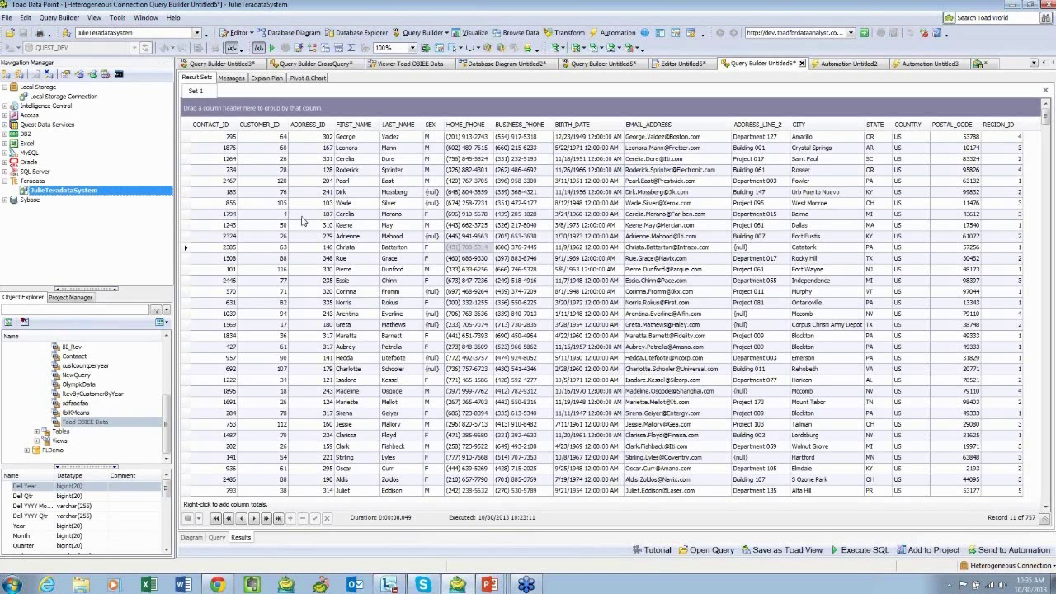
Step: Send the query result set to Transform and Cleanse
right_click(302, 216)
mouse_move(338, 288)
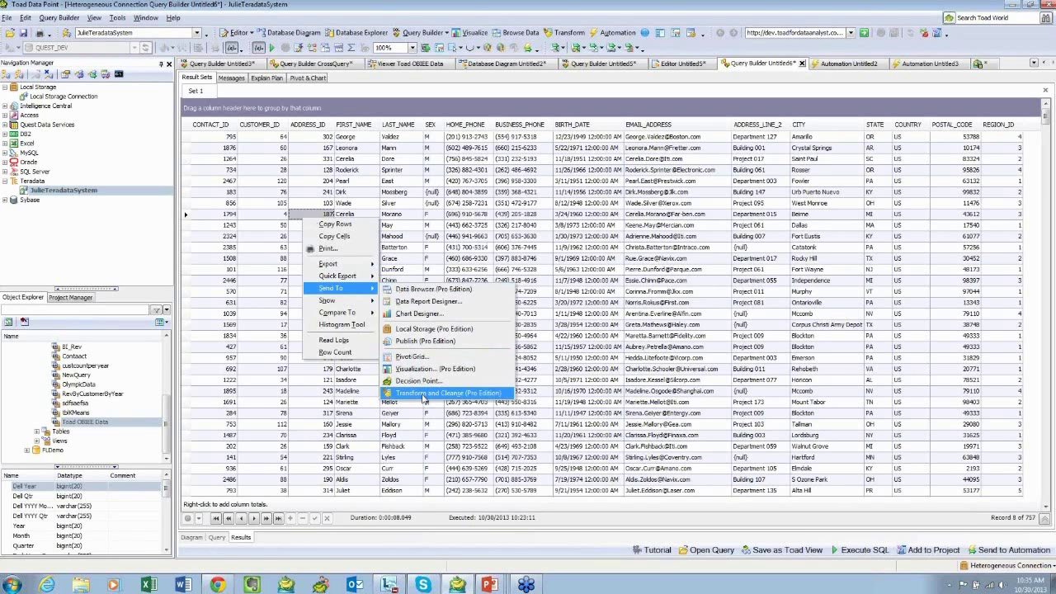
click(423, 395)
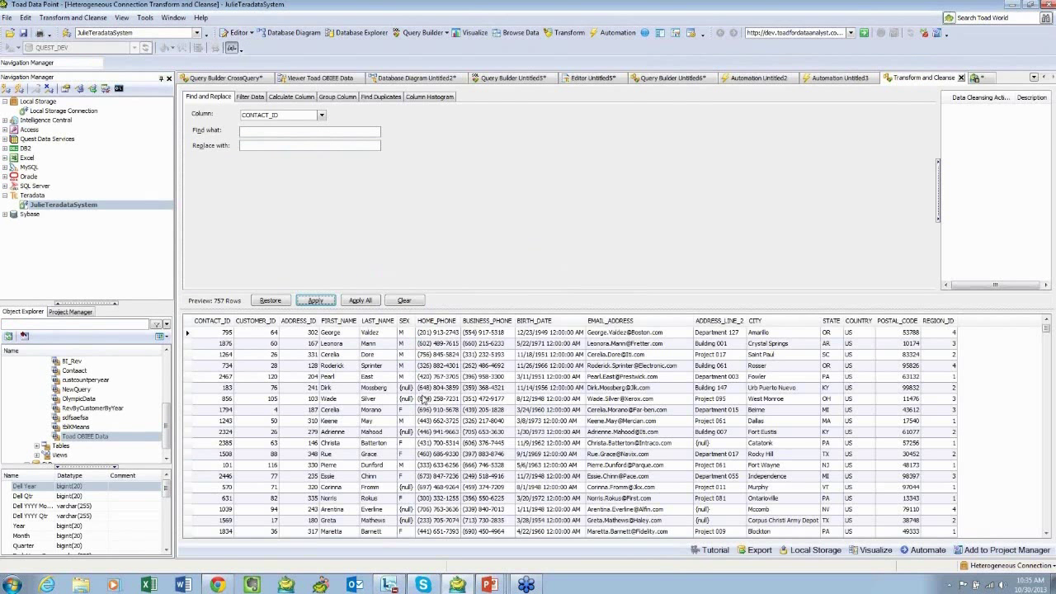
Step: Replace US with USA in the COUNTRY column and widen the data cleansing actions list to show its descriptions
click(321, 114)
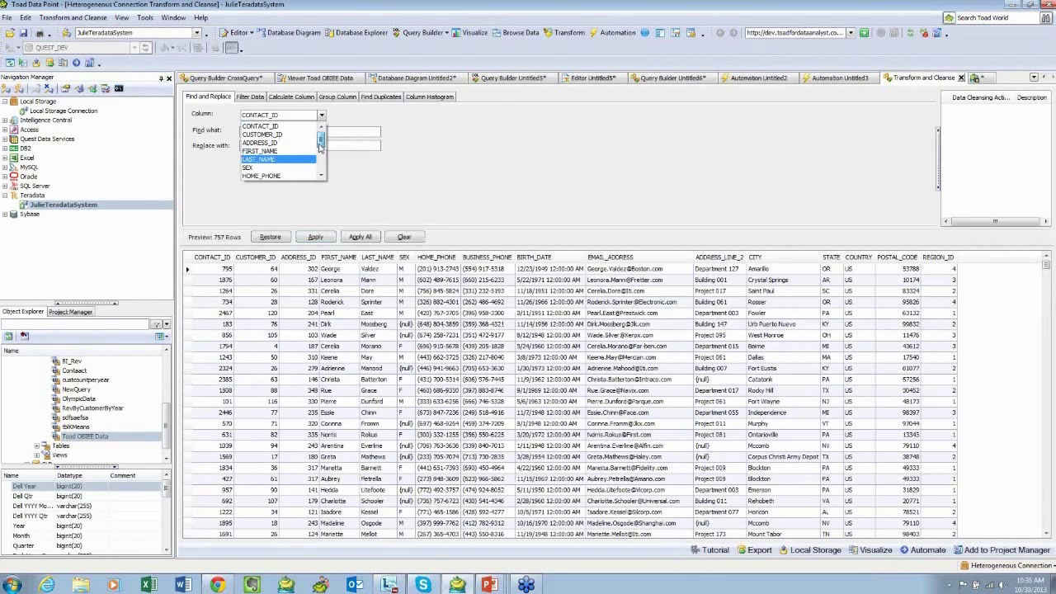
drag(320, 146, 320, 169)
click(280, 159)
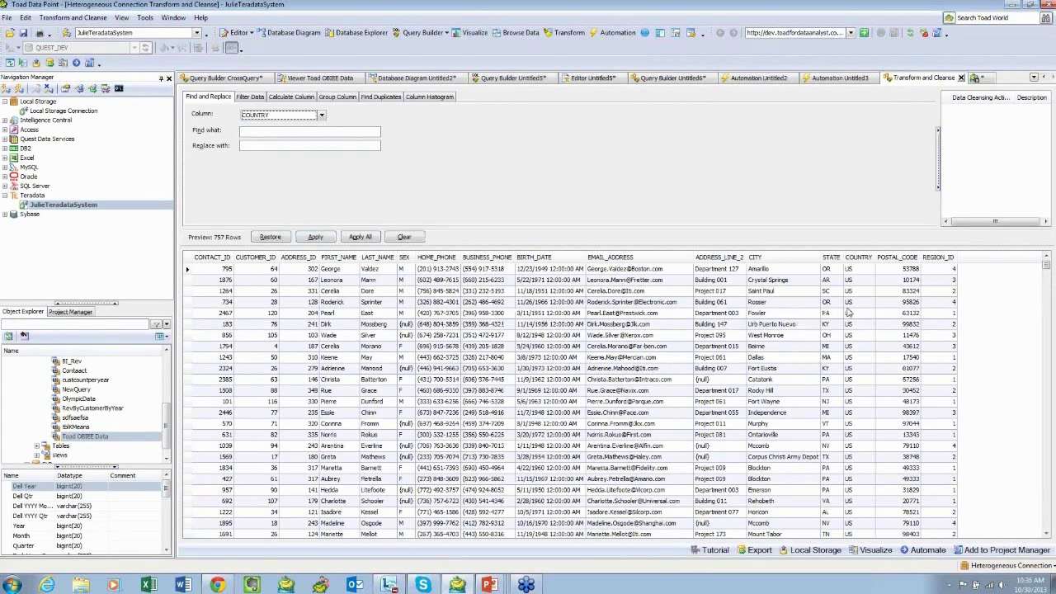
click(294, 132)
text(US)
key(Tab)
text(USA)
click(316, 237)
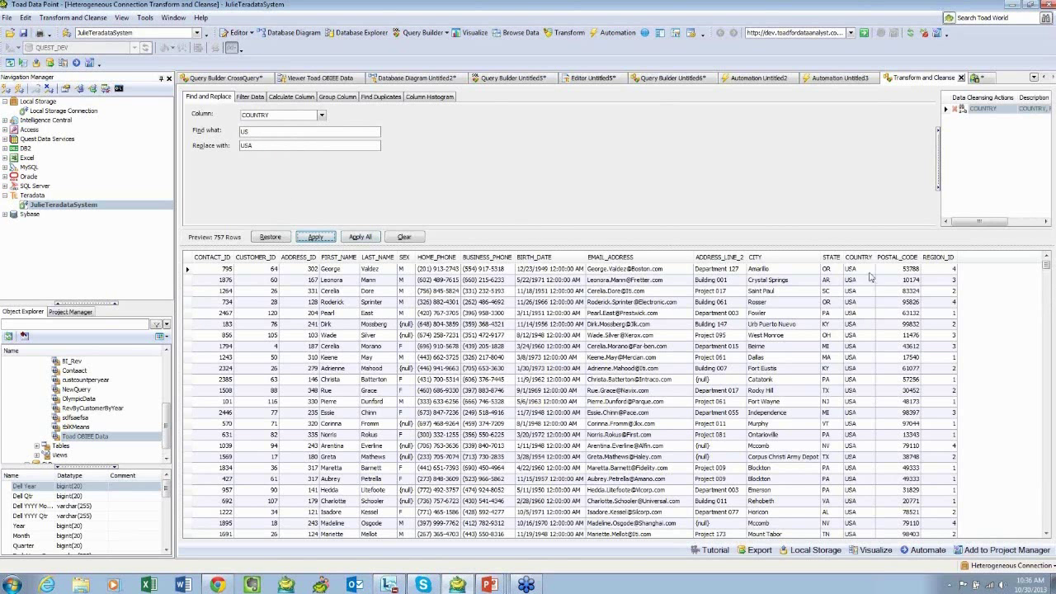
drag(945, 169, 755, 171)
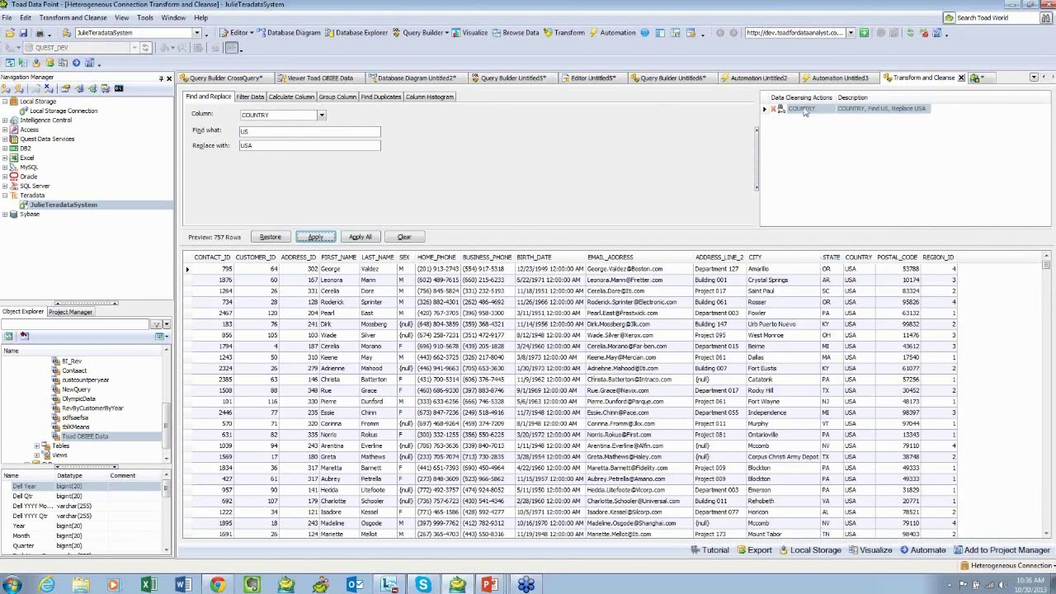
mouse_move(855, 114)
click(310, 239)
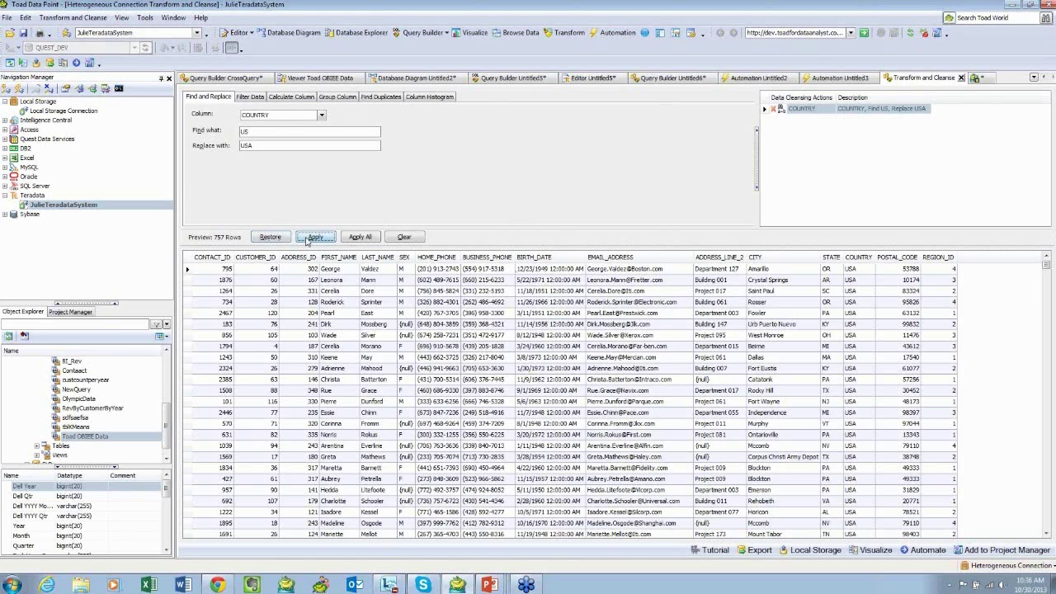
Step: Replace CA with CALIF in the STATE column as a second data cleansing action
click(306, 117)
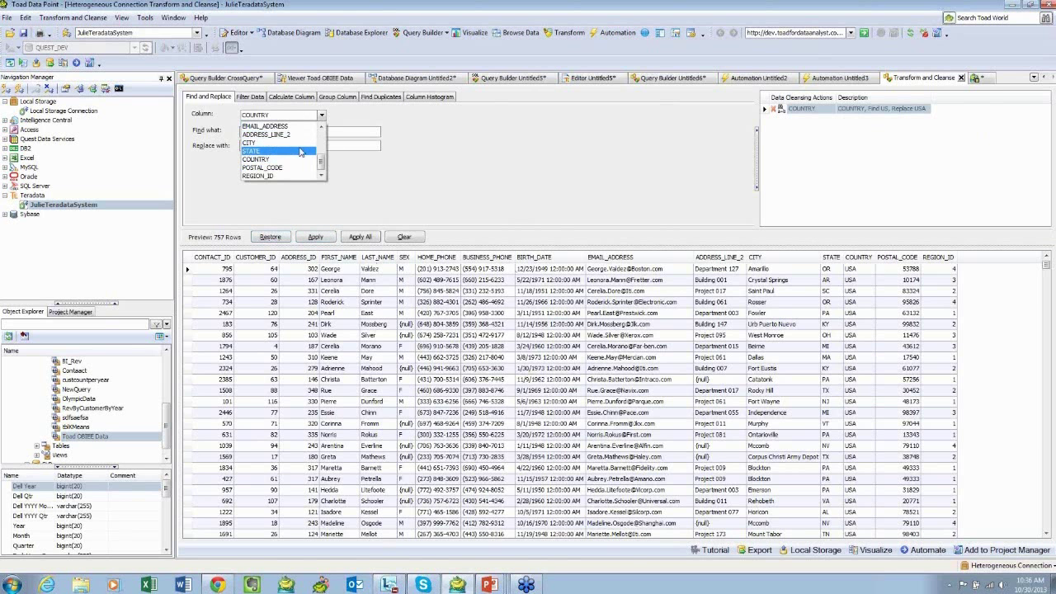
click(303, 151)
double_click(270, 133)
text(CA)
key(Tab)
text(CALIF)
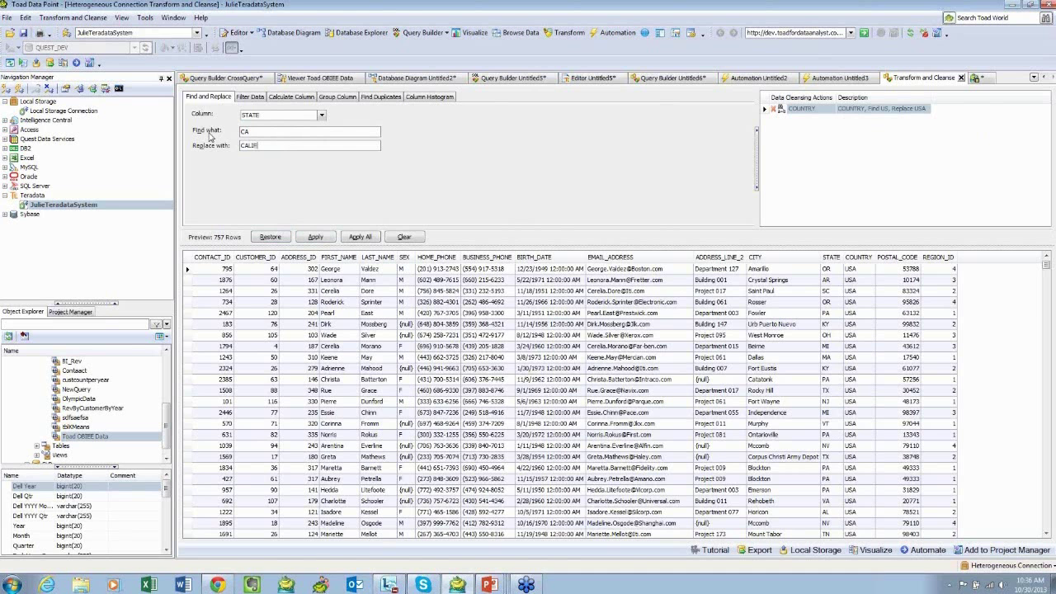
click(316, 237)
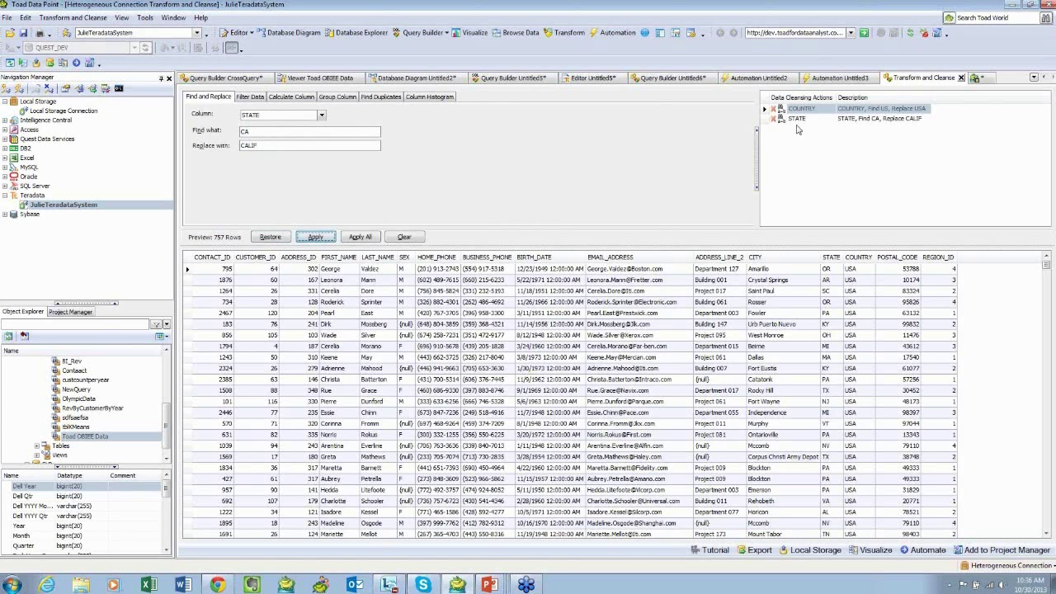
click(768, 112)
mouse_move(767, 117)
mouse_down()
mouse_move(765, 103)
mouse_move(768, 121)
mouse_up()
Step: Filter the data to rows where CONTACT_ID is greater than 100
click(250, 96)
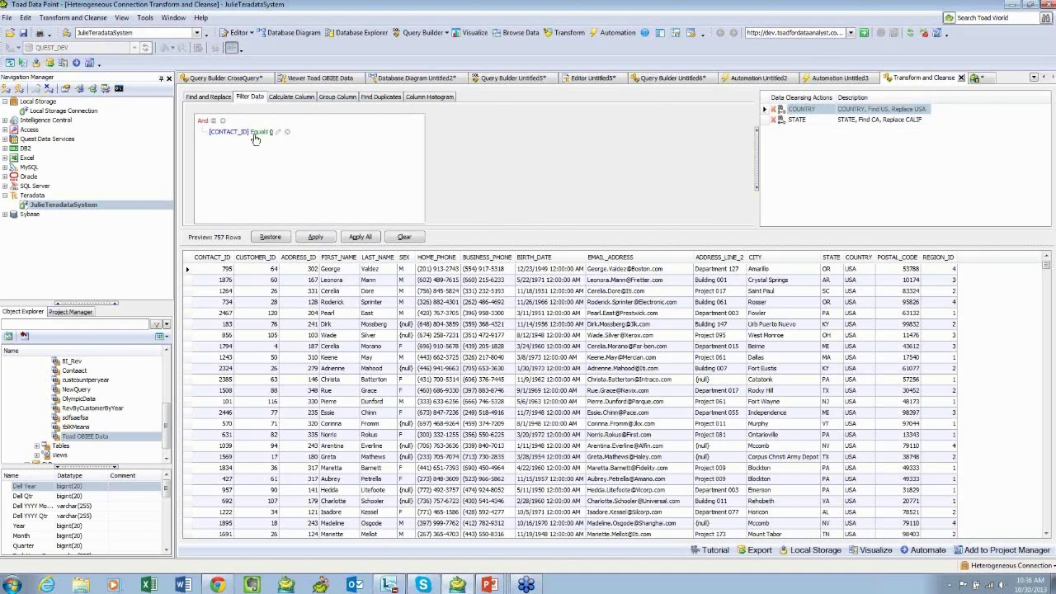
click(255, 136)
click(272, 159)
click(295, 133)
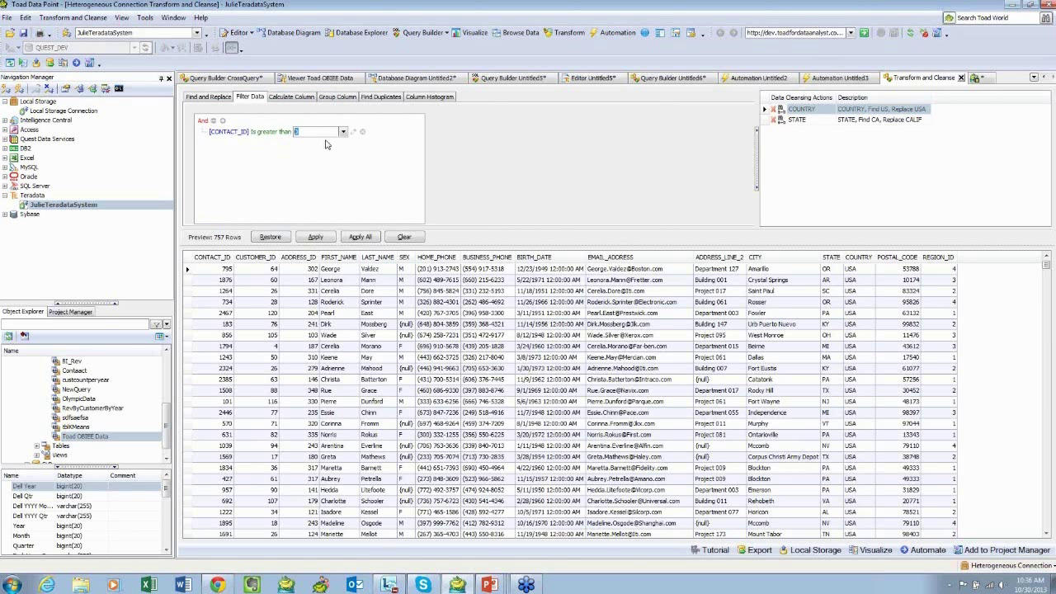
text(100)
click(316, 238)
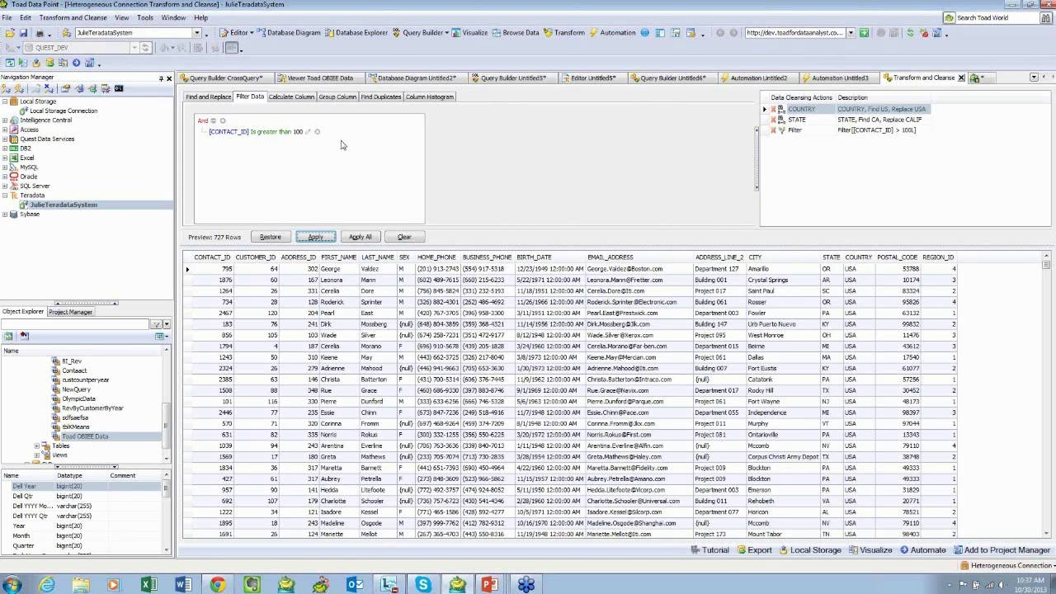
Step: Exclude all but one of the duplicate rows that match on CONTACT_ID, CUSTOMER_ID and ADDRESS_ID
click(380, 96)
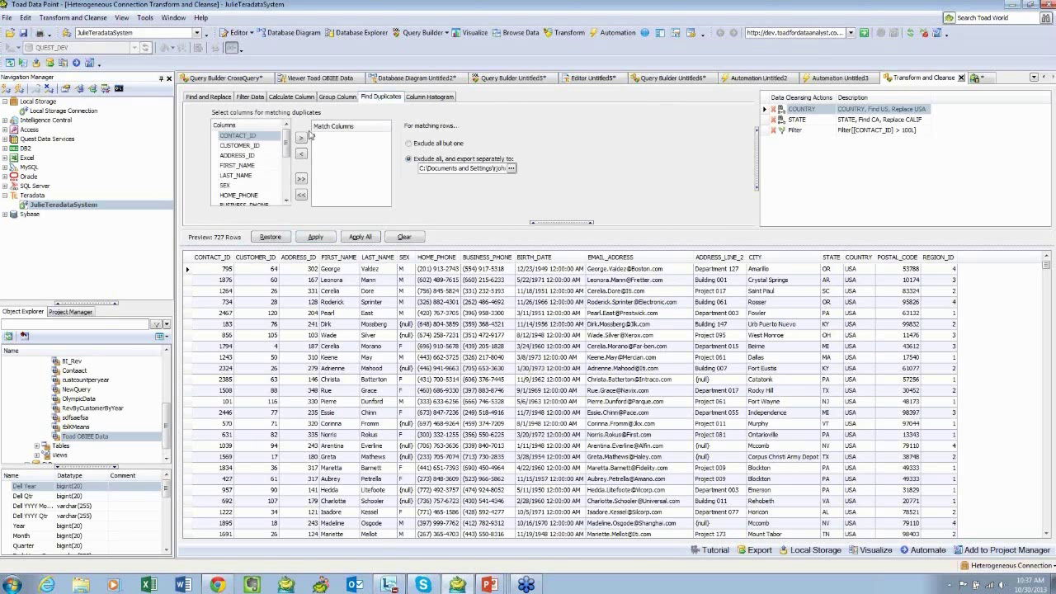
click(301, 138)
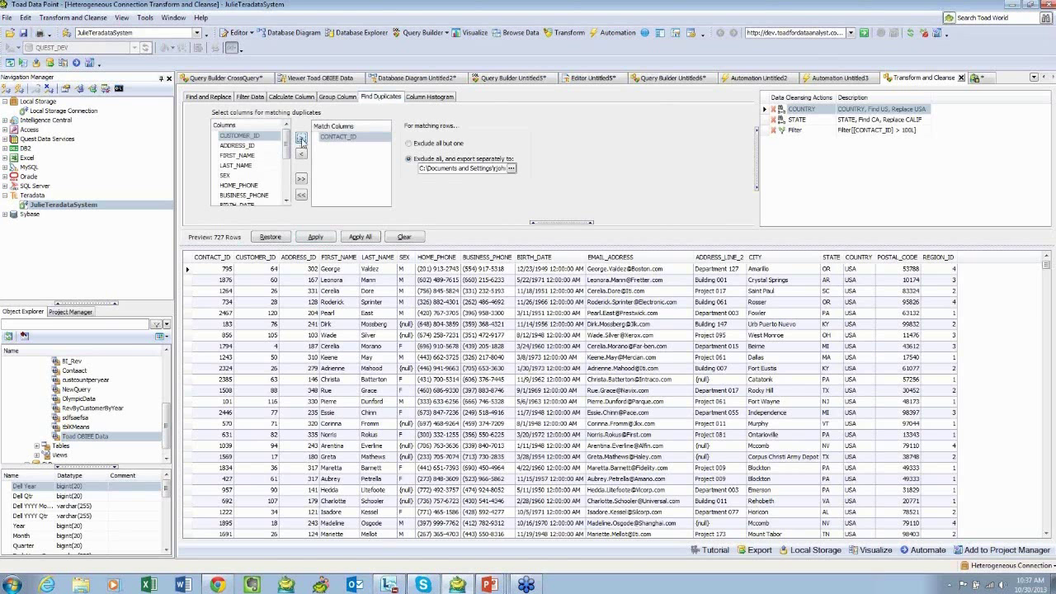
click(301, 139)
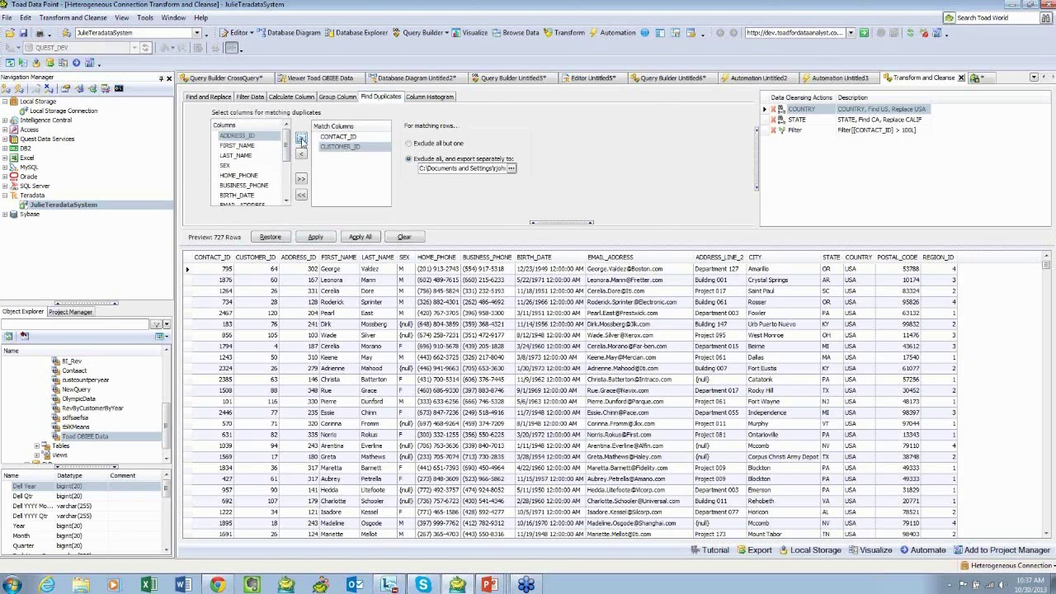
click(301, 139)
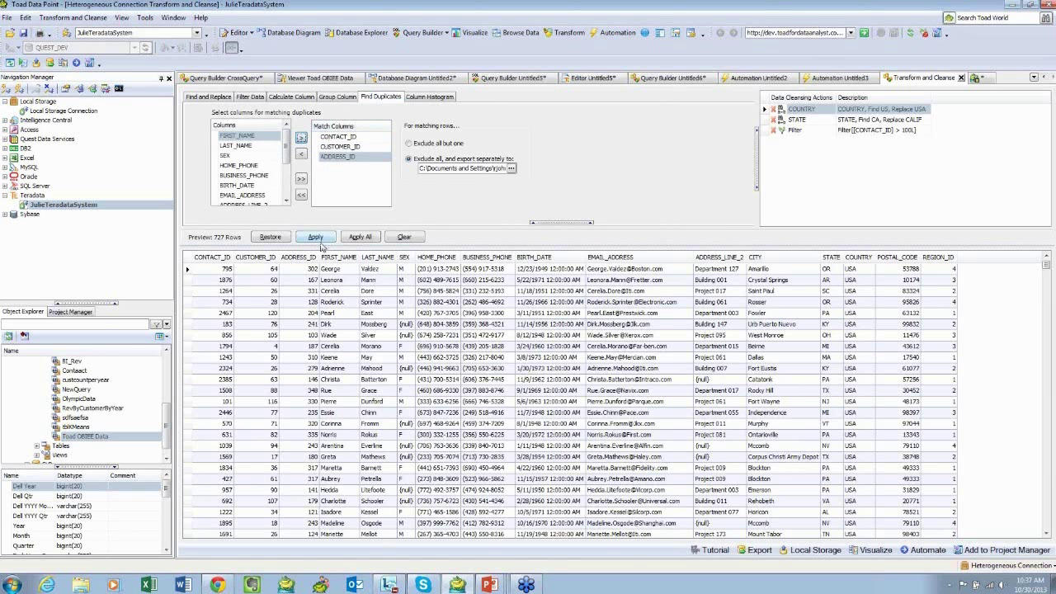
click(408, 144)
click(315, 237)
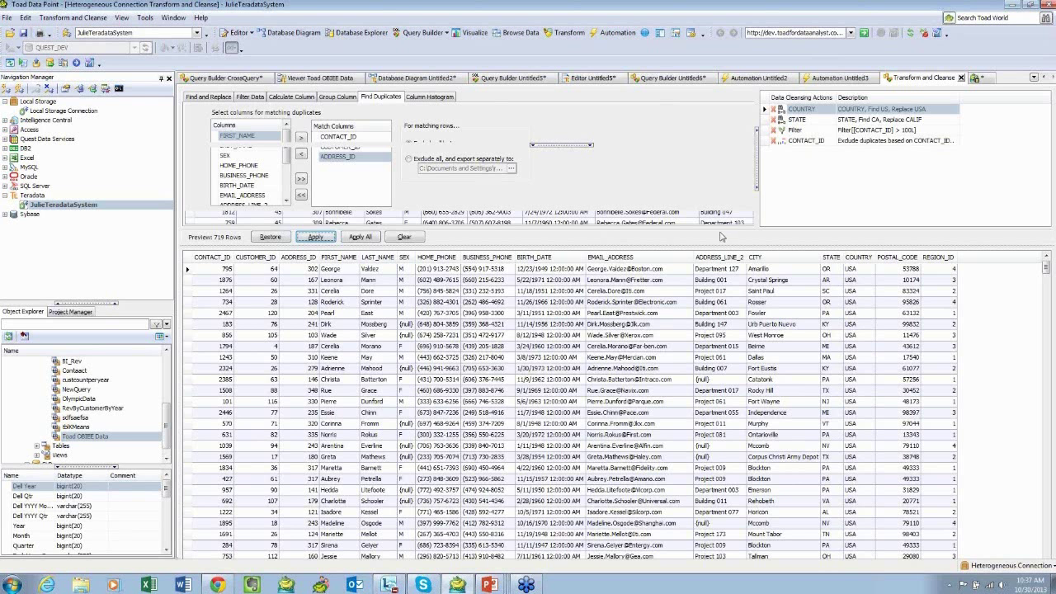
Step: Switch to the Editor Untitled5 document and run its order query
click(643, 79)
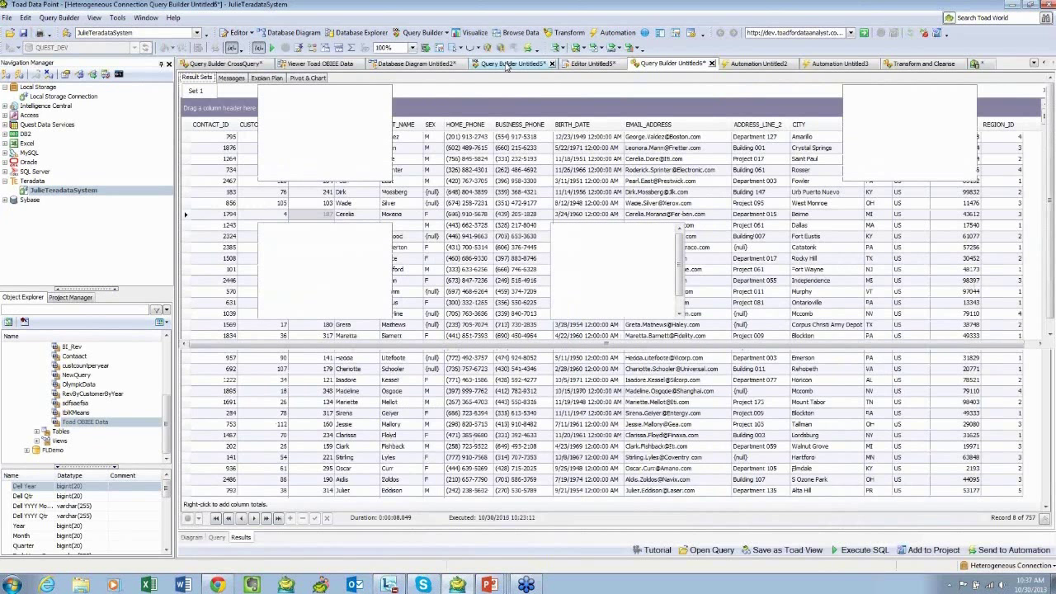
click(506, 65)
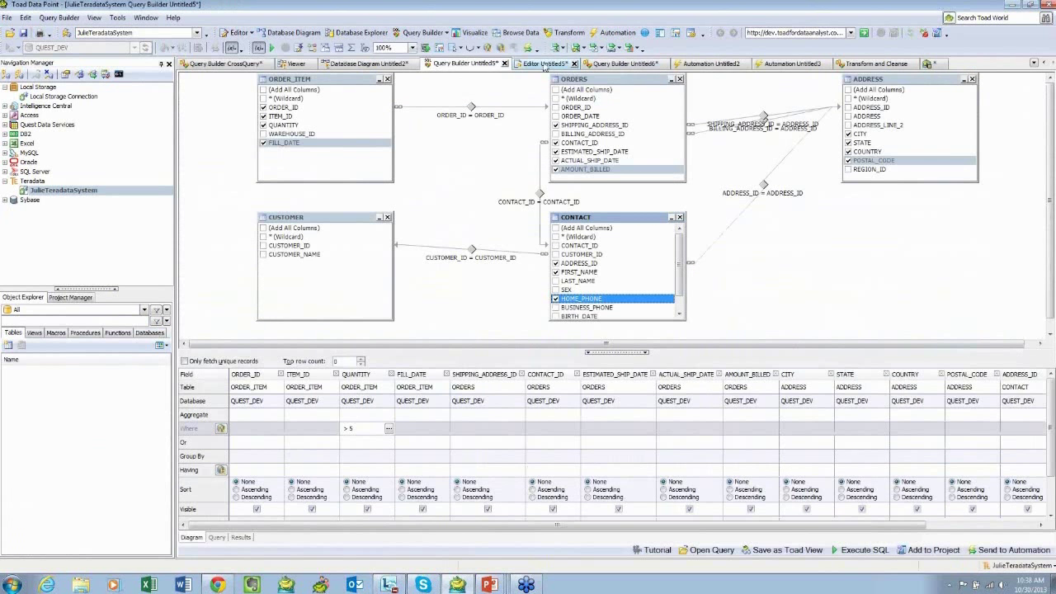
click(545, 65)
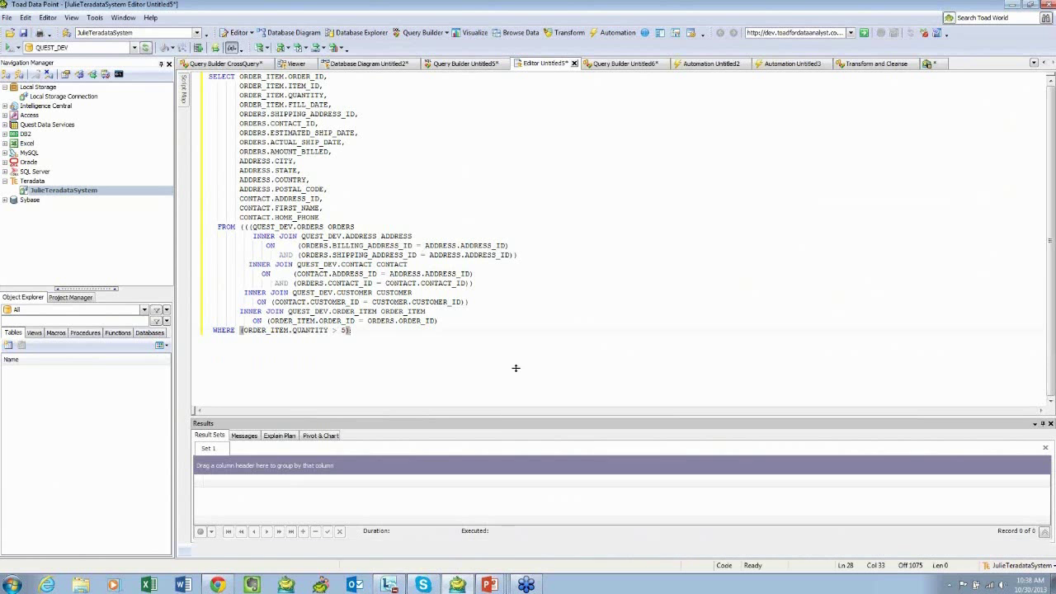
drag(516, 368, 516, 367)
key(F9)
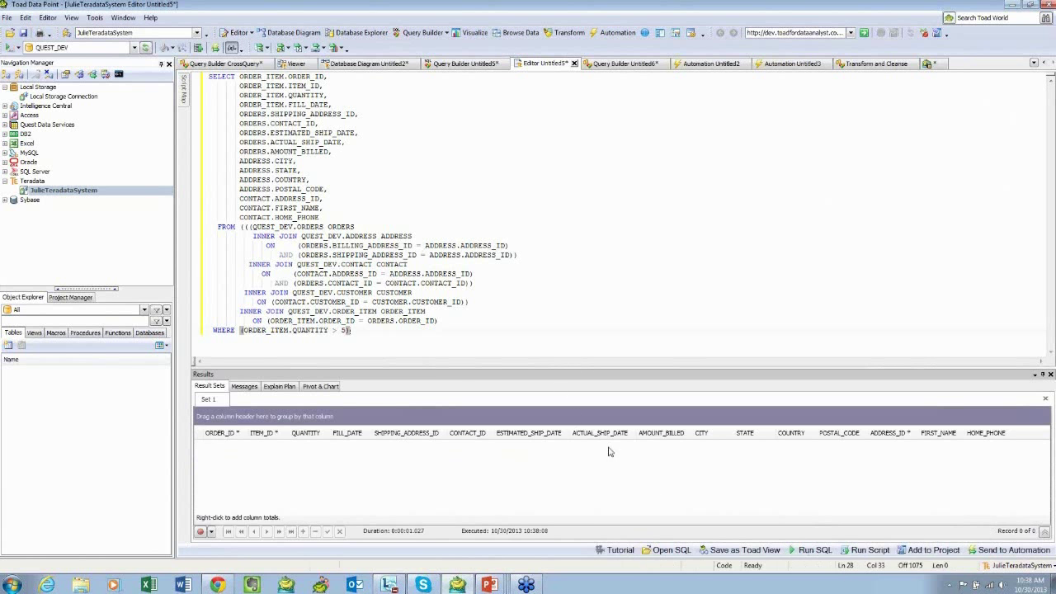
Step: Remove the WHERE clause on ORDER_ITEM.QUANTITY and run the SQL again
drag(368, 330, 208, 330)
key(Delete)
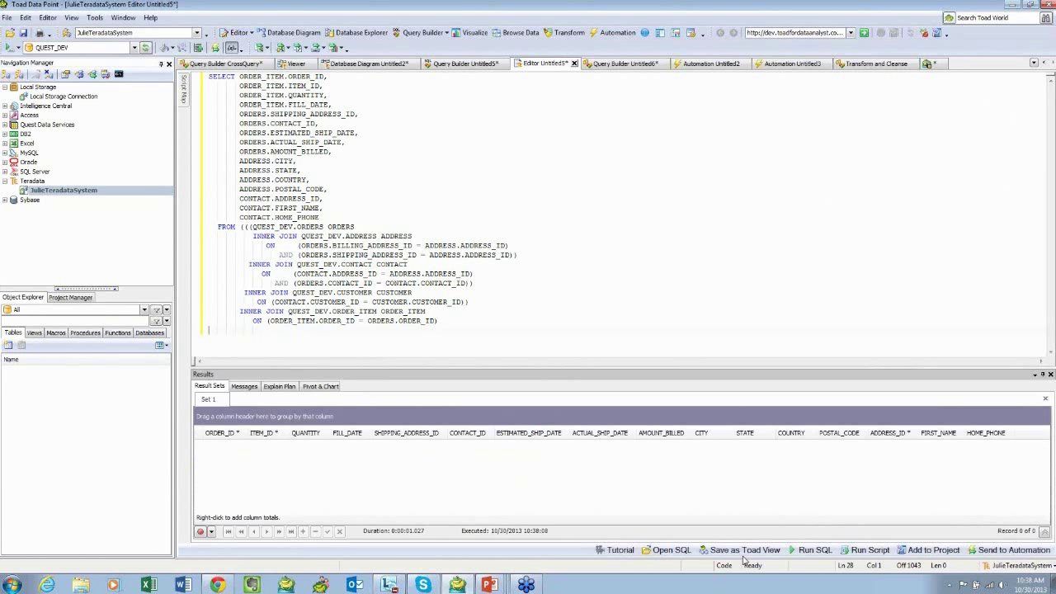
click(812, 549)
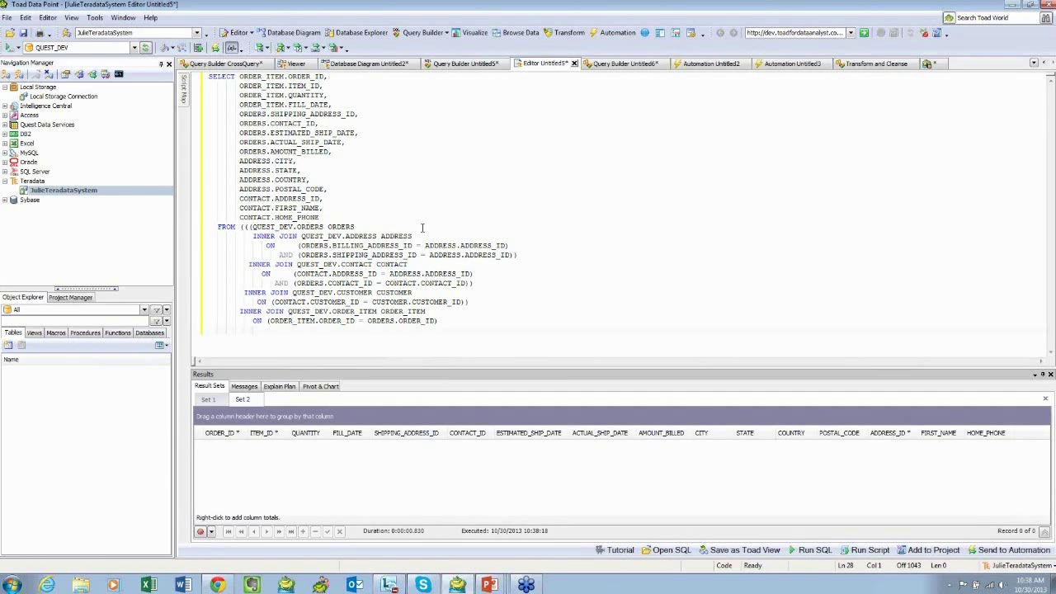
Step: Save the SQL as a Toad View named DemoView and open the Toad View manager
click(724, 551)
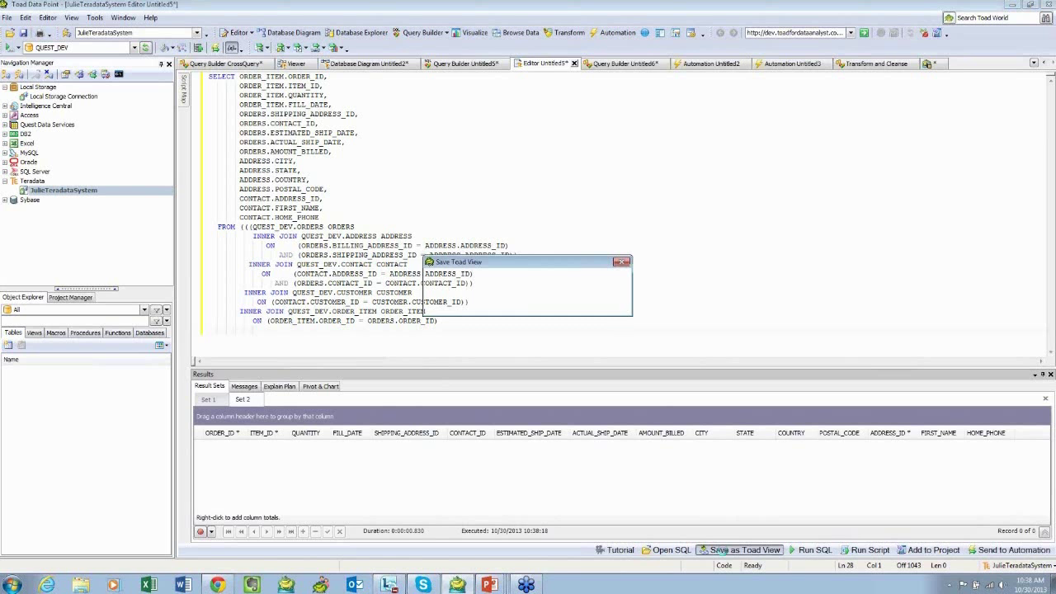
text(Demo)
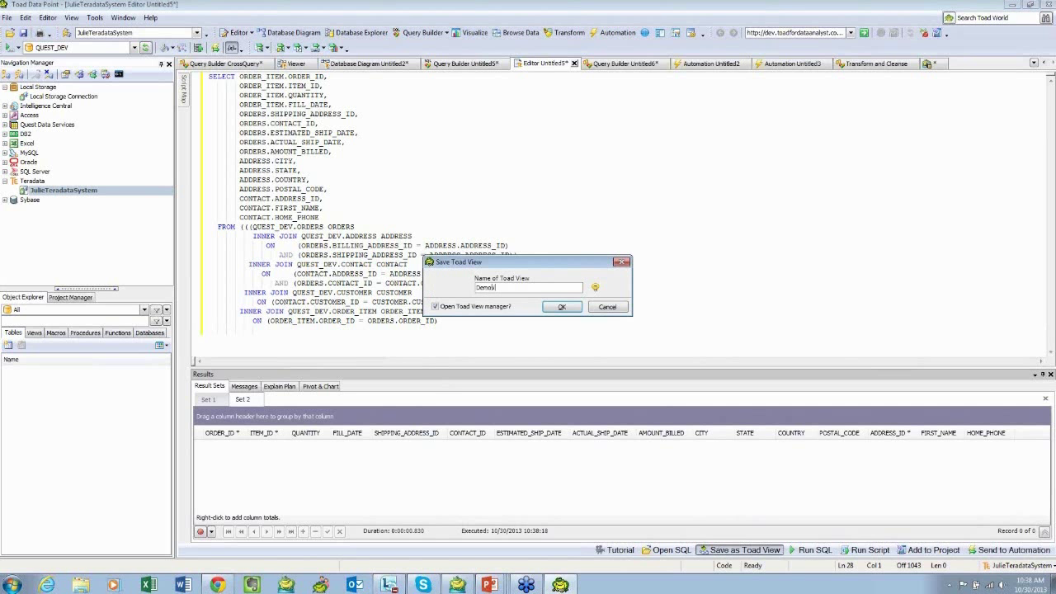
text(View)
click(562, 307)
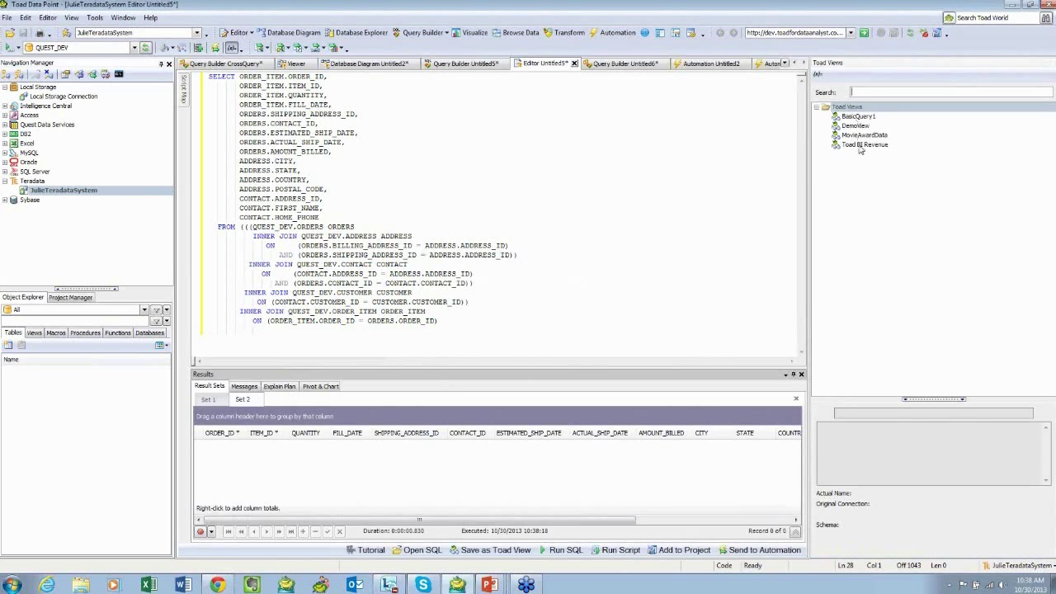
Step: Start a new visual query from DemoView and enlarge its box in the diagram so that all its columns fit
click(854, 126)
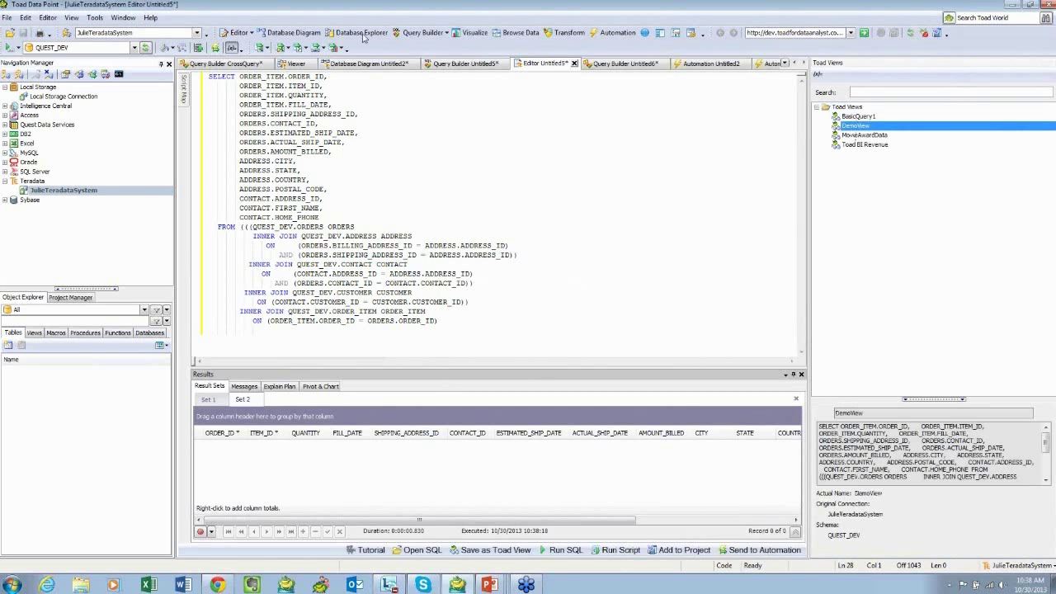
click(430, 37)
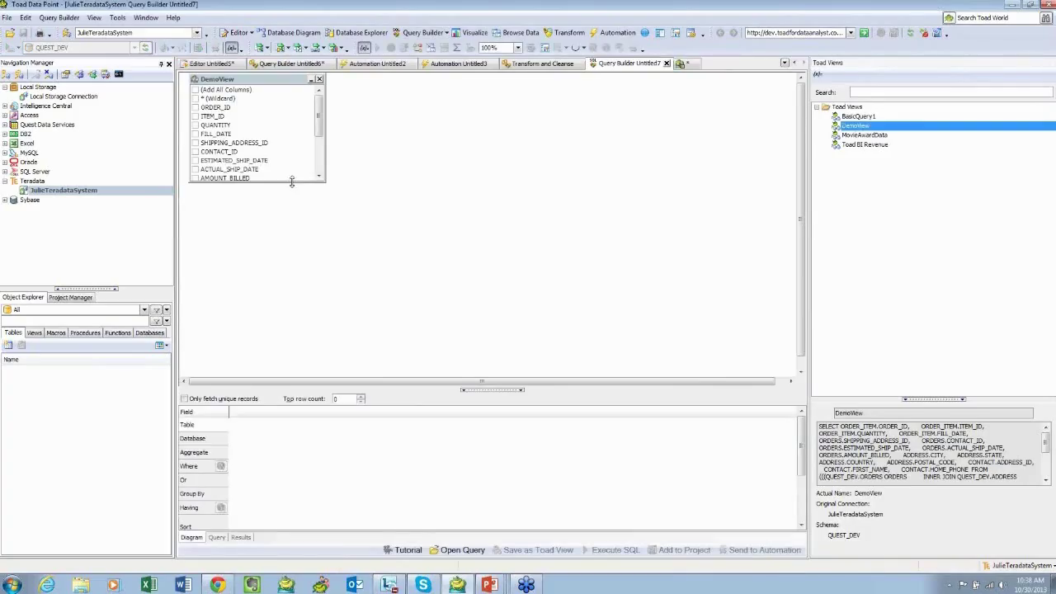
drag(291, 183, 294, 304)
drag(241, 80, 363, 117)
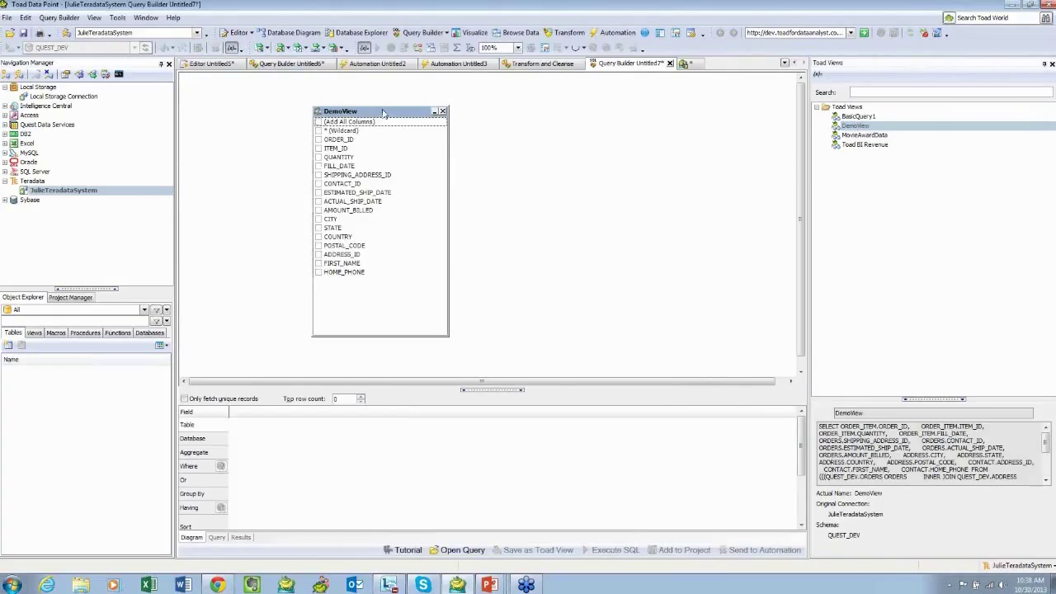
Step: Include ITEM_ID, QUANTITY, FILL_DATE, CONTACT_ID, ESTIMATED_SHIP_DATE, ACTUAL_SHIP_DATE, CITY and COUNTRY from DemoView in the query
click(318, 147)
click(319, 157)
click(318, 166)
click(319, 183)
click(319, 192)
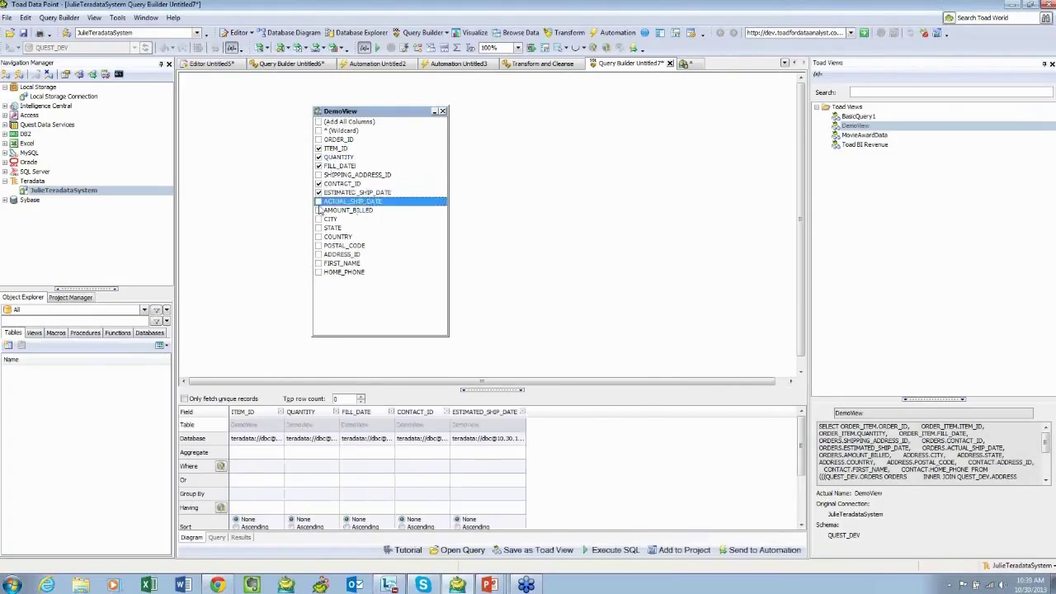
click(319, 218)
click(319, 237)
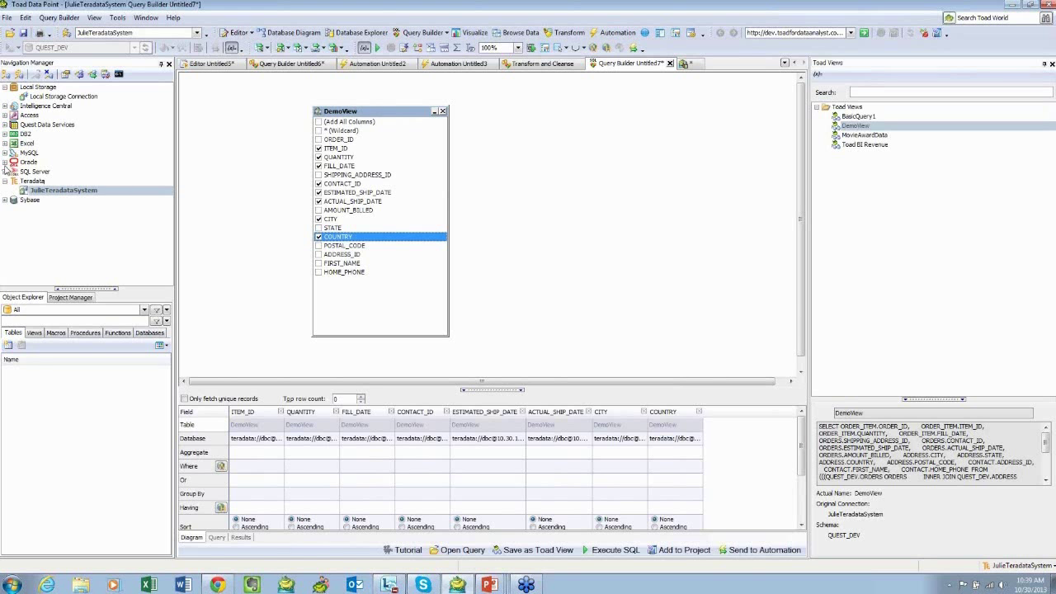
Step: List the QUEST_DEV tables of the Teradata connection and add the ORDERS table to the diagram beside DemoView
click(42, 192)
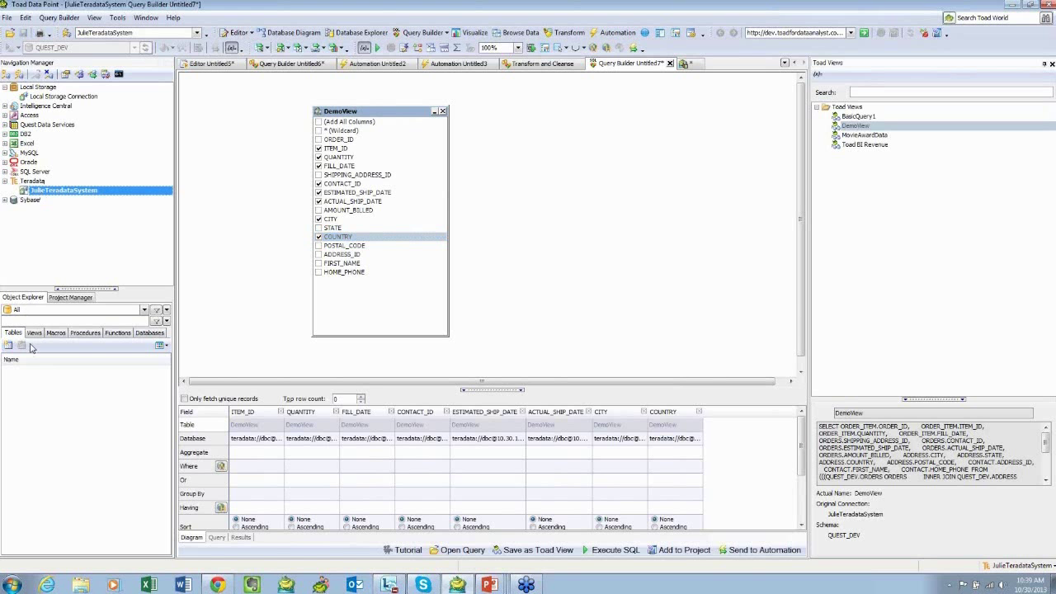
click(144, 310)
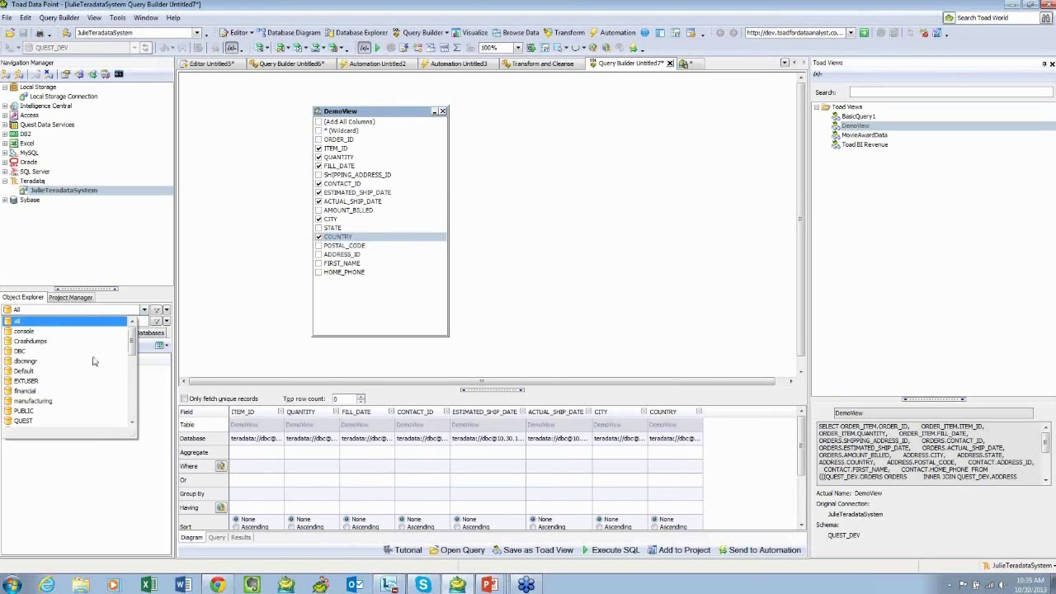
scroll(85, 393, down, 4)
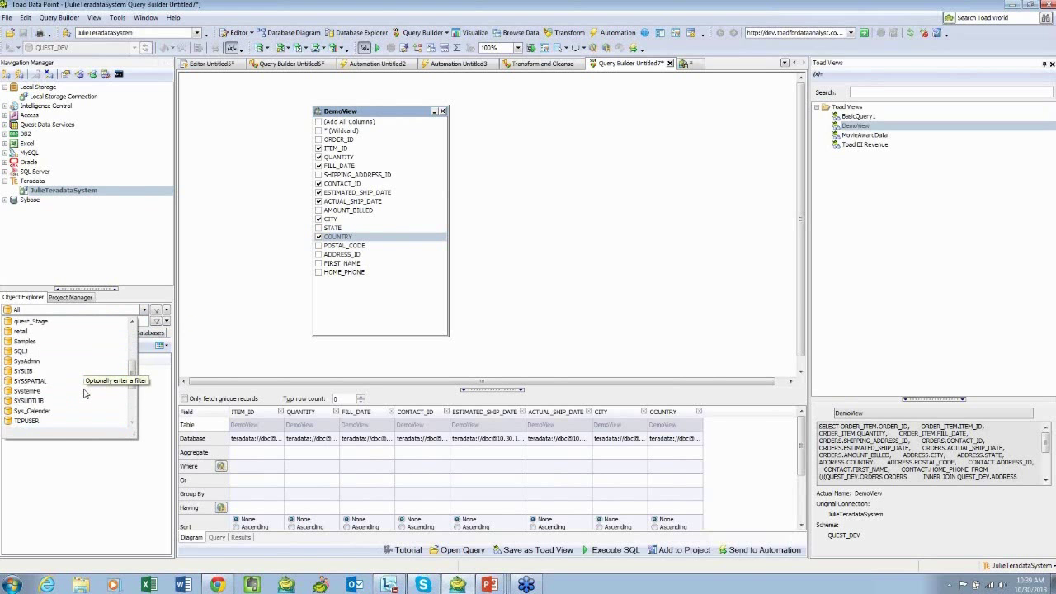
scroll(133, 382, down, 2)
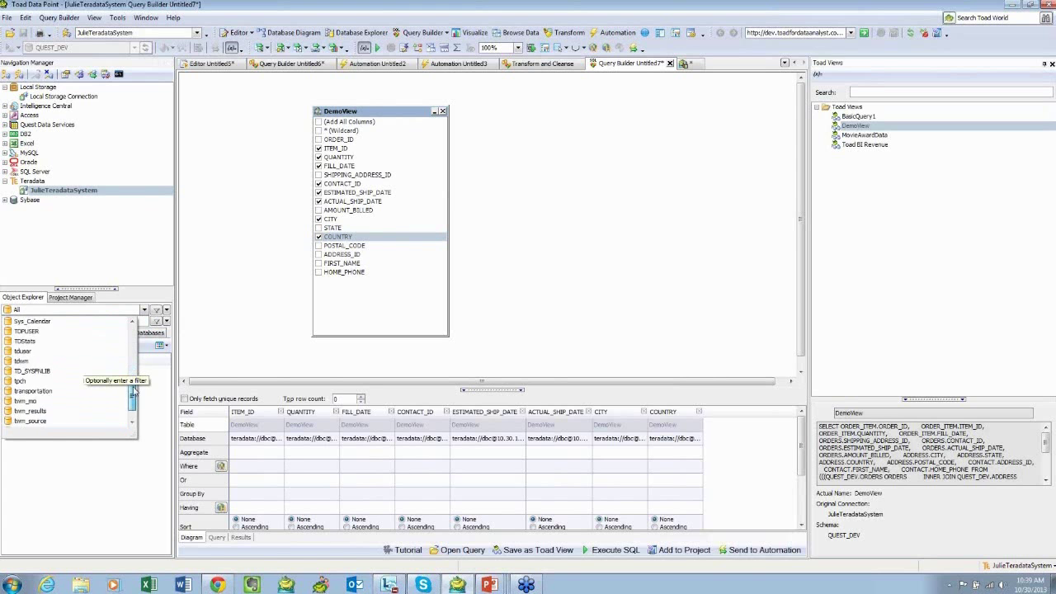
scroll(132, 382, up, 4)
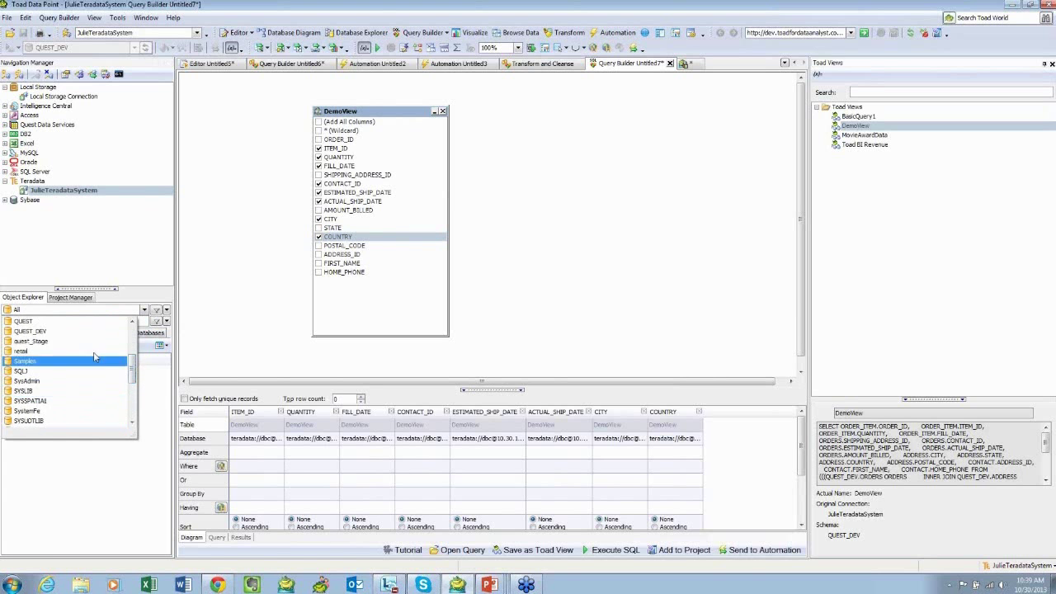
click(42, 358)
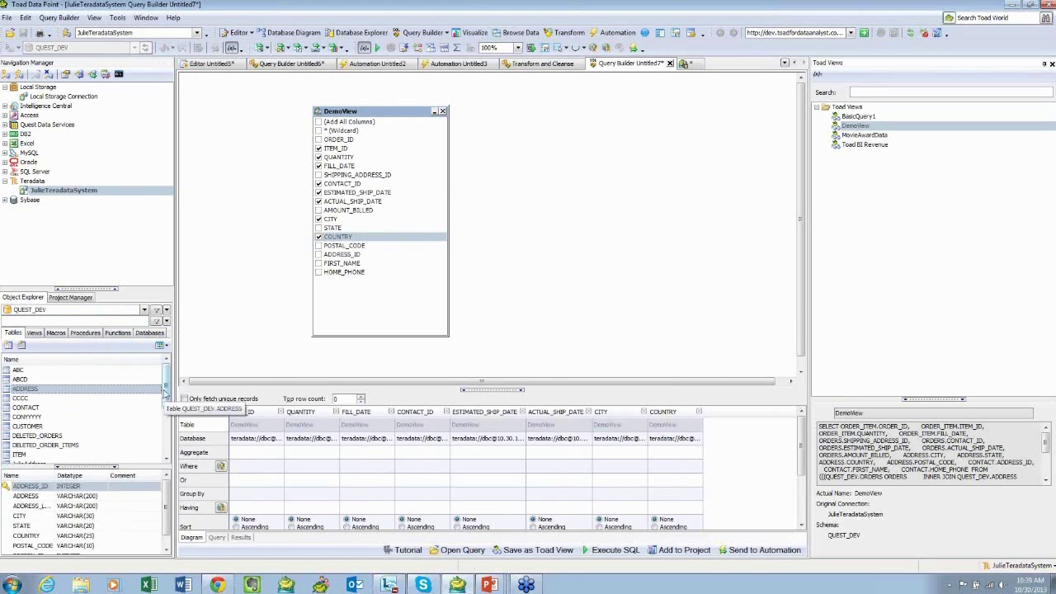
scroll(157, 396, down, 3)
drag(25, 407, 514, 153)
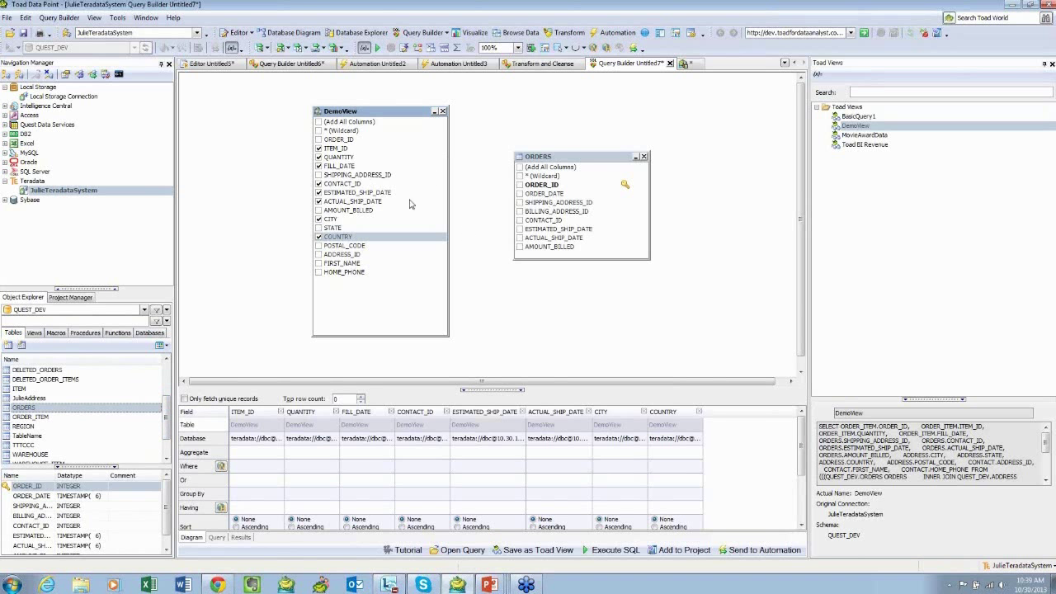
Step: Join DemoView to ORDERS on ORDER_ID and include BILLING_ADDRESS_ID, CONTACT_ID and ESTIMATED_SHIP_DATE from ORDERS
drag(345, 140, 551, 184)
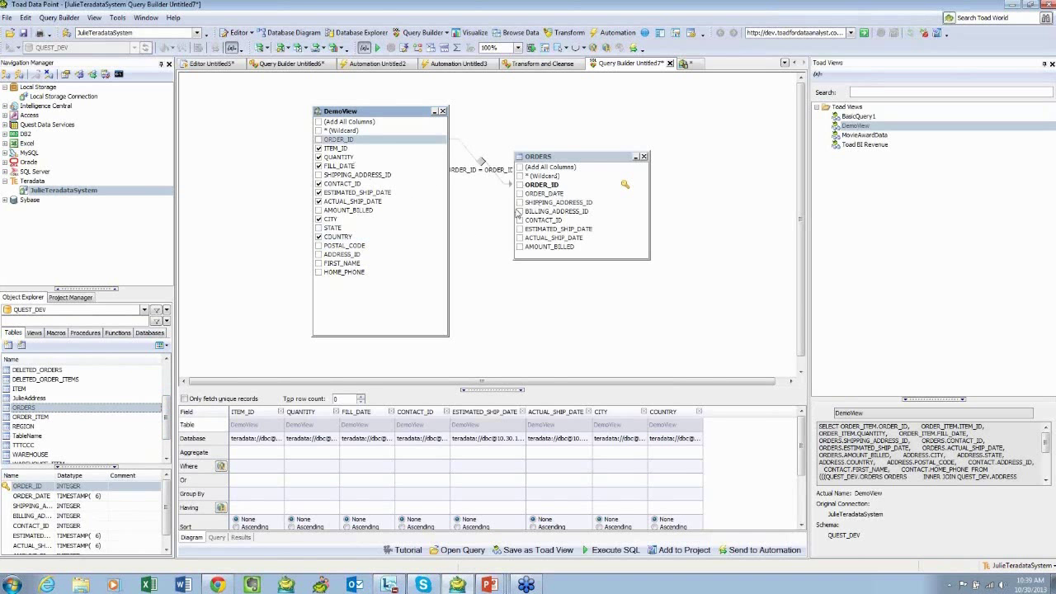
click(519, 211)
click(519, 220)
click(520, 228)
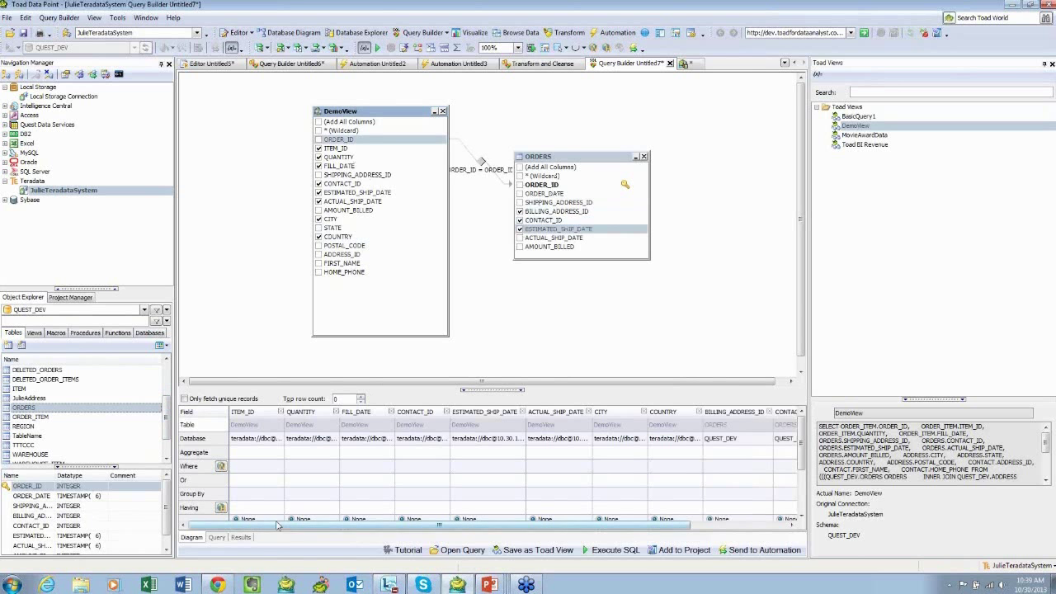
click(216, 537)
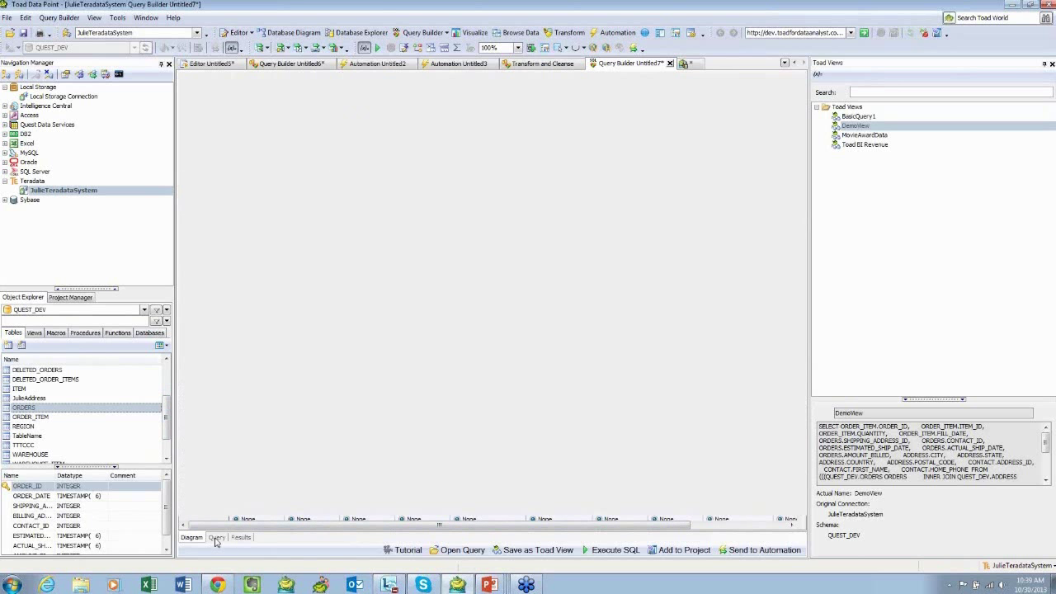
click(192, 537)
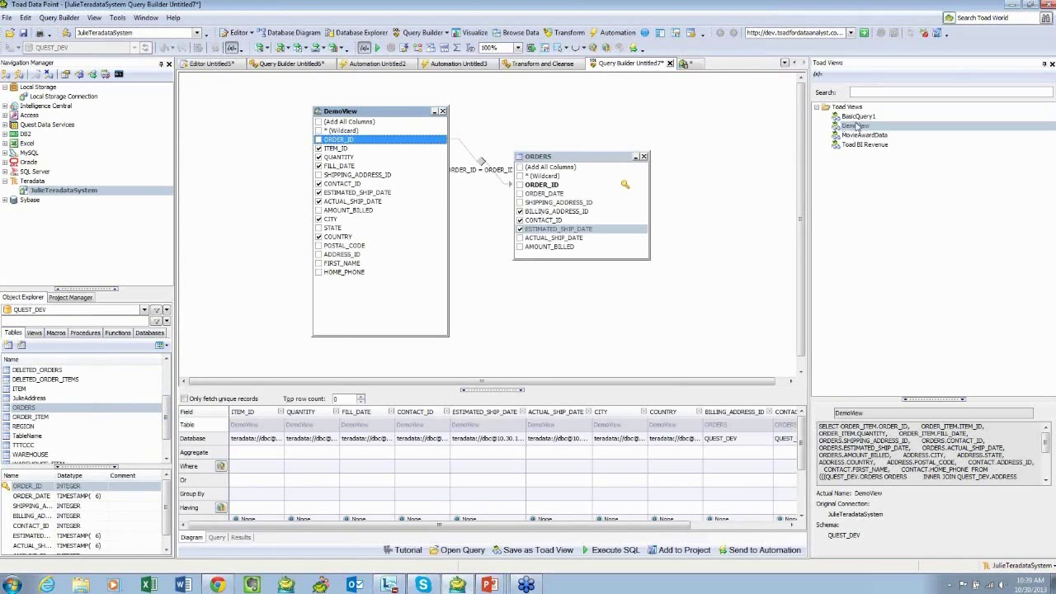
Step: Return to Editor Untitled5, replace the Toad Views list with Code Snippets, and expand its Comment Statements and Date and Time Functions
drag(856, 126, 208, 66)
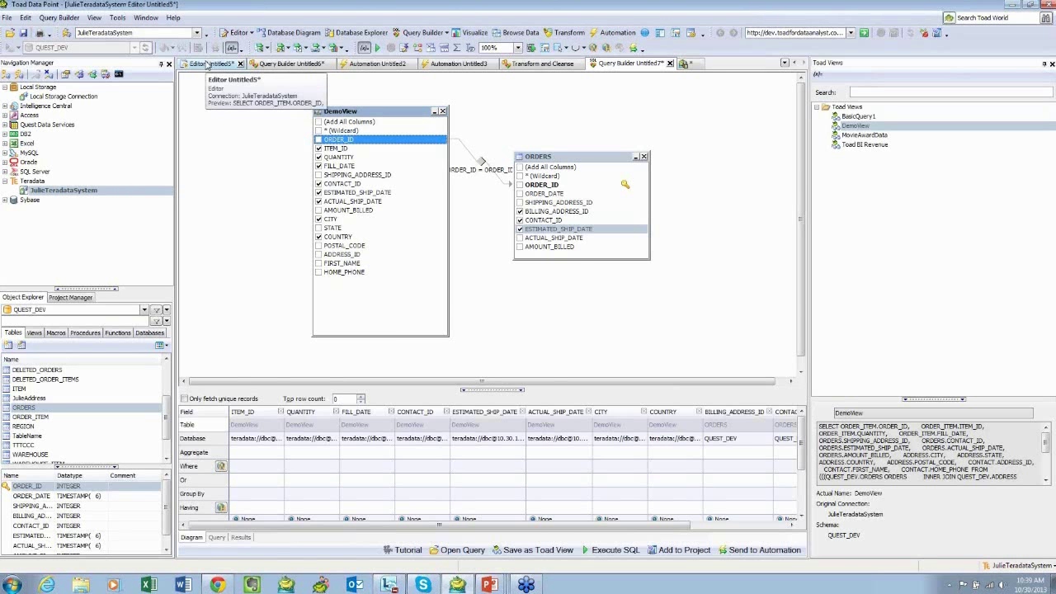
click(71, 17)
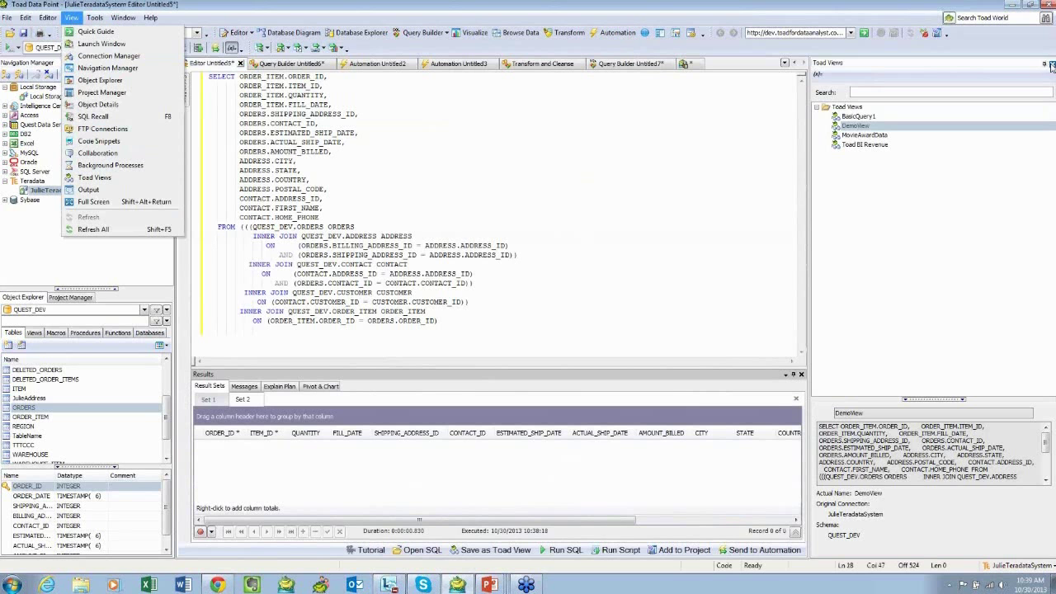
click(1051, 66)
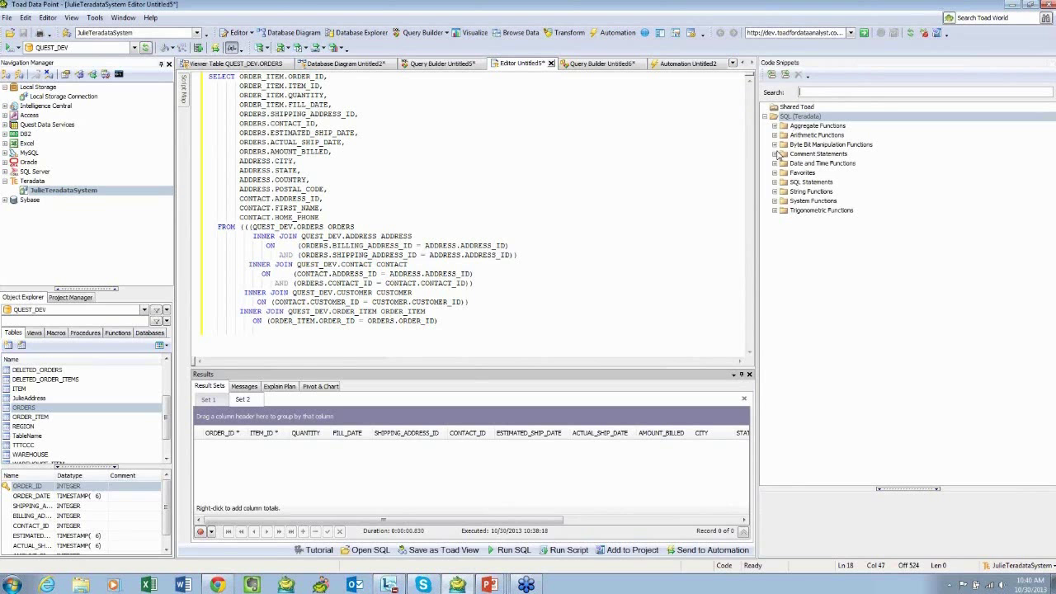
click(776, 154)
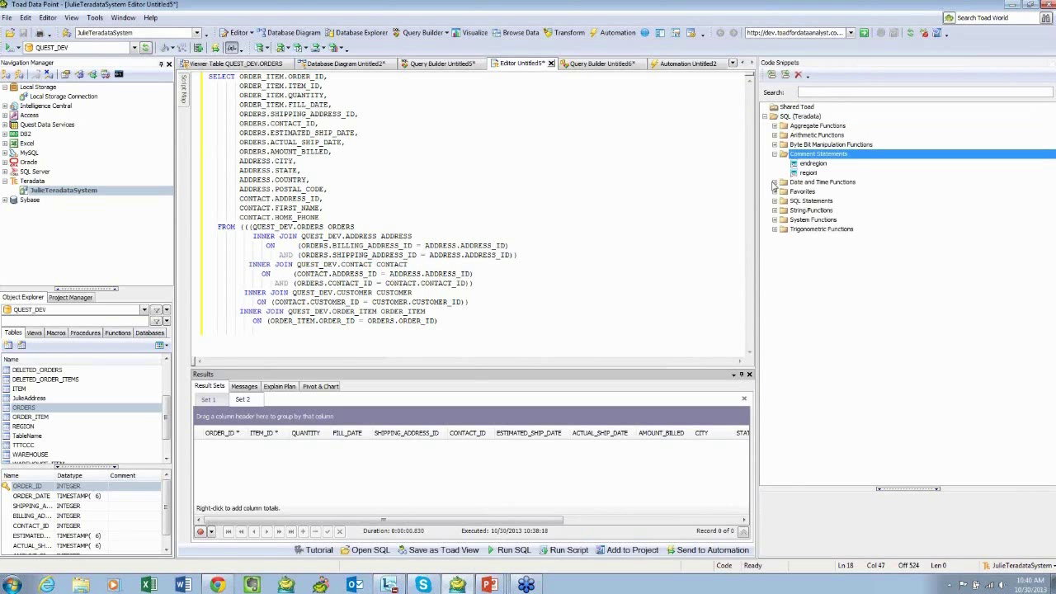
click(775, 183)
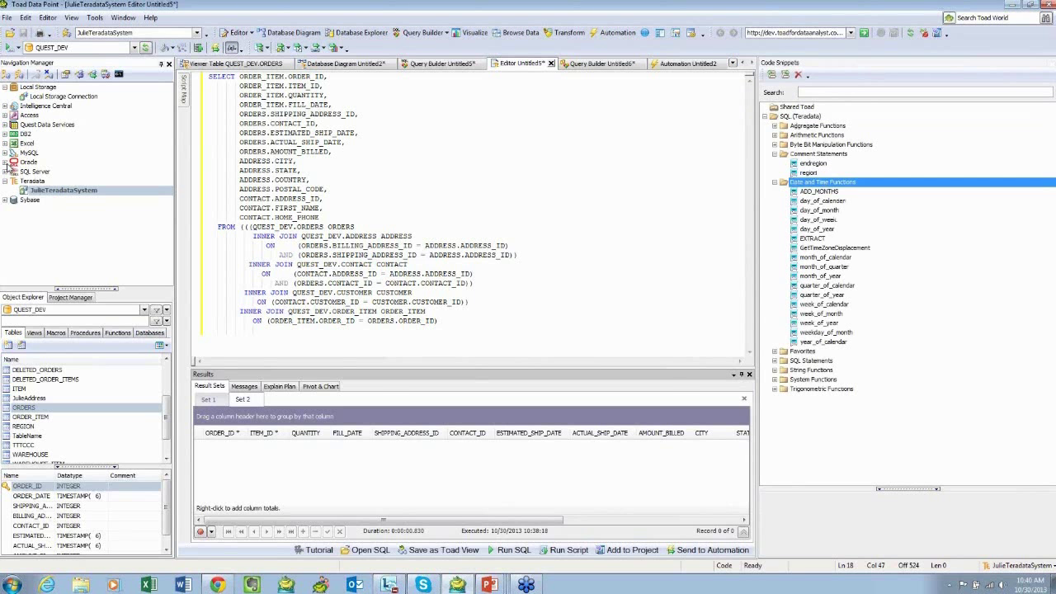
Step: Connect to JulieOracleSystem and expand the Object Reference Functions and Format Models folders of its SQL (Oracle) code snippets
click(5, 162)
click(41, 173)
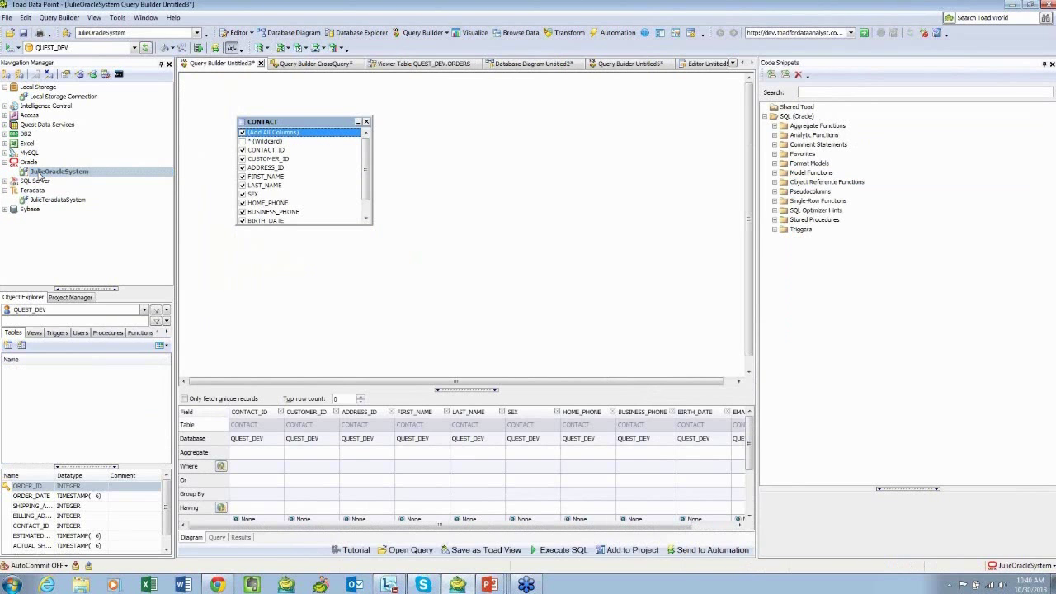
click(776, 183)
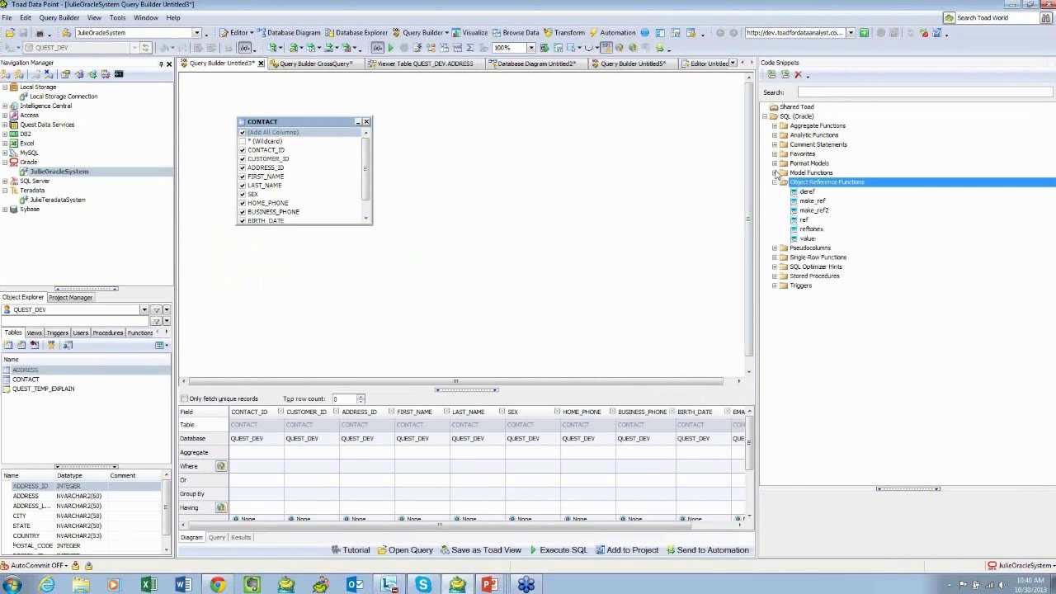
click(777, 164)
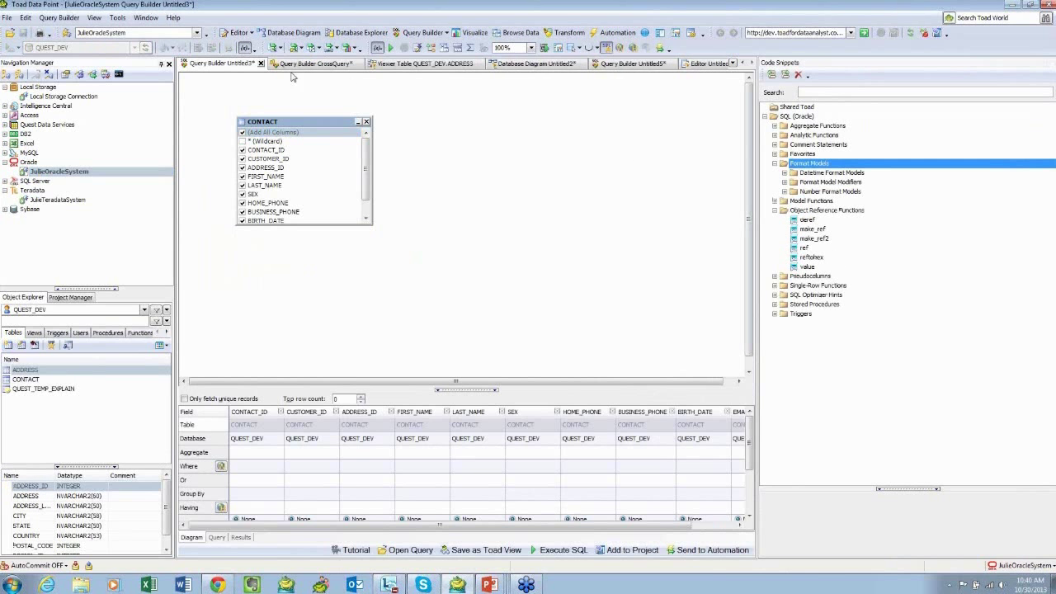
Step: Open a new SQL editor, insert the DD datetime format snippet, and clear the text before collapsing Format Models
click(247, 33)
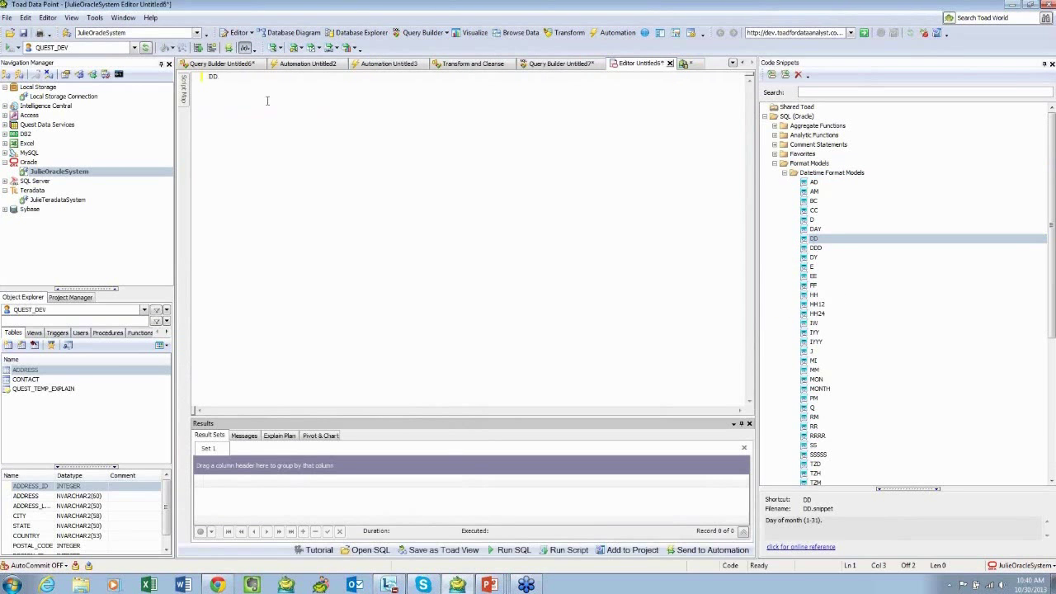
key(ctrl+a)
key(Delete)
click(775, 165)
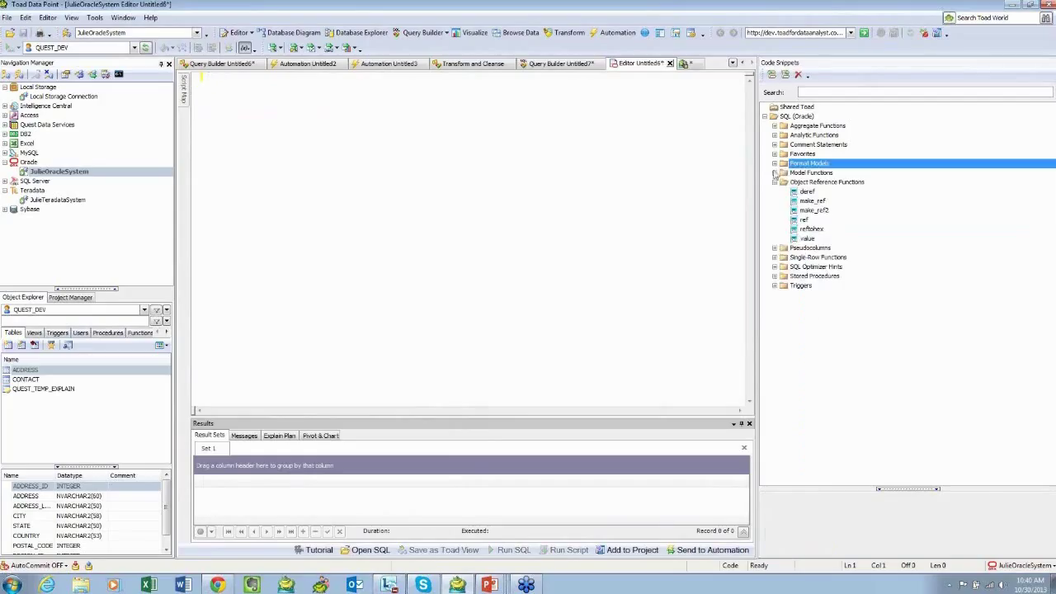
Step: Examine the Object Reference Functions snippets, including the description of deref
click(775, 182)
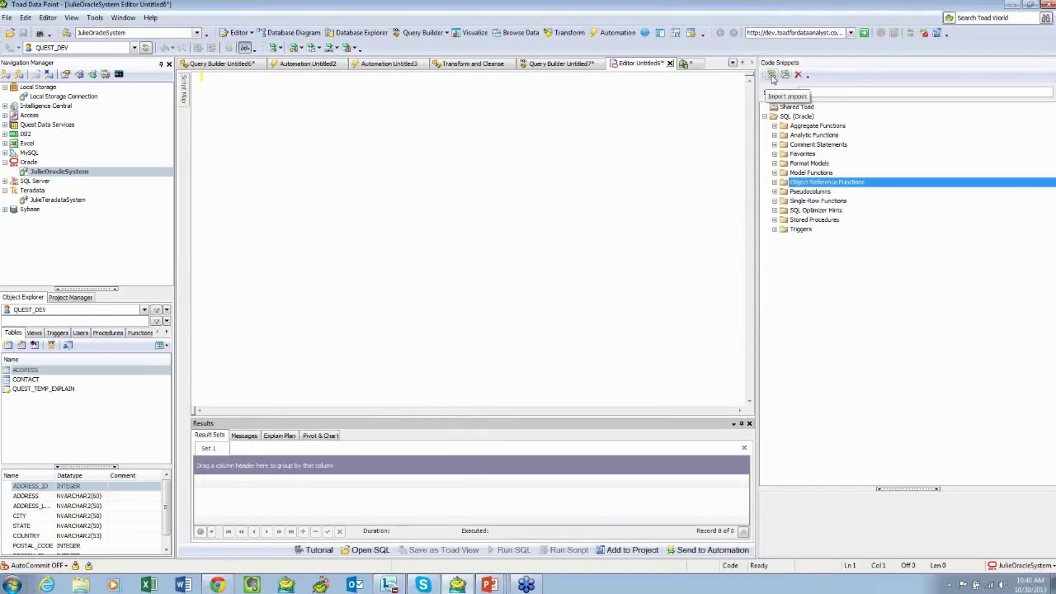
click(775, 182)
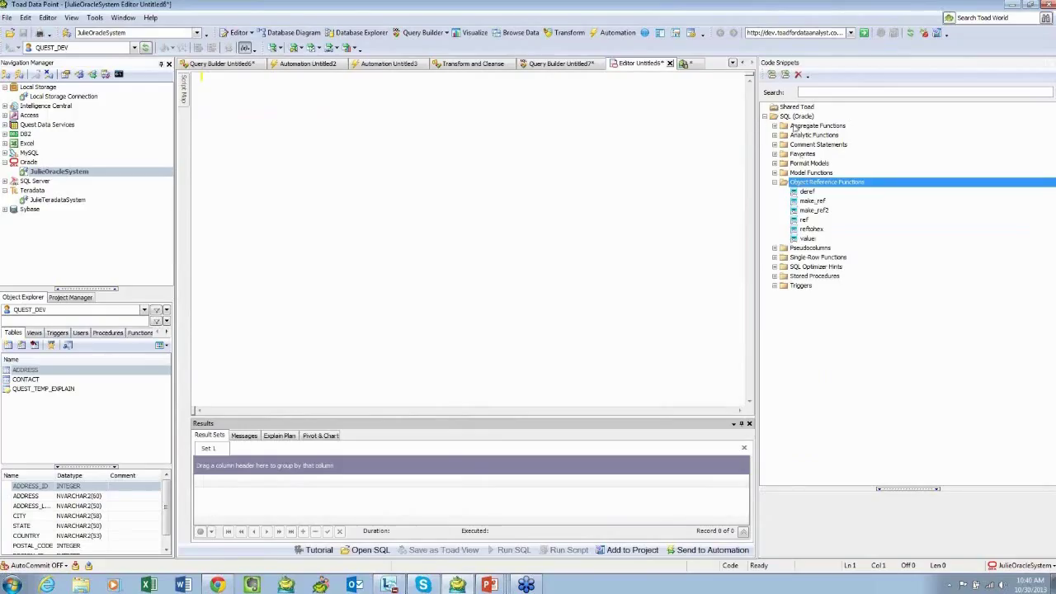
click(805, 191)
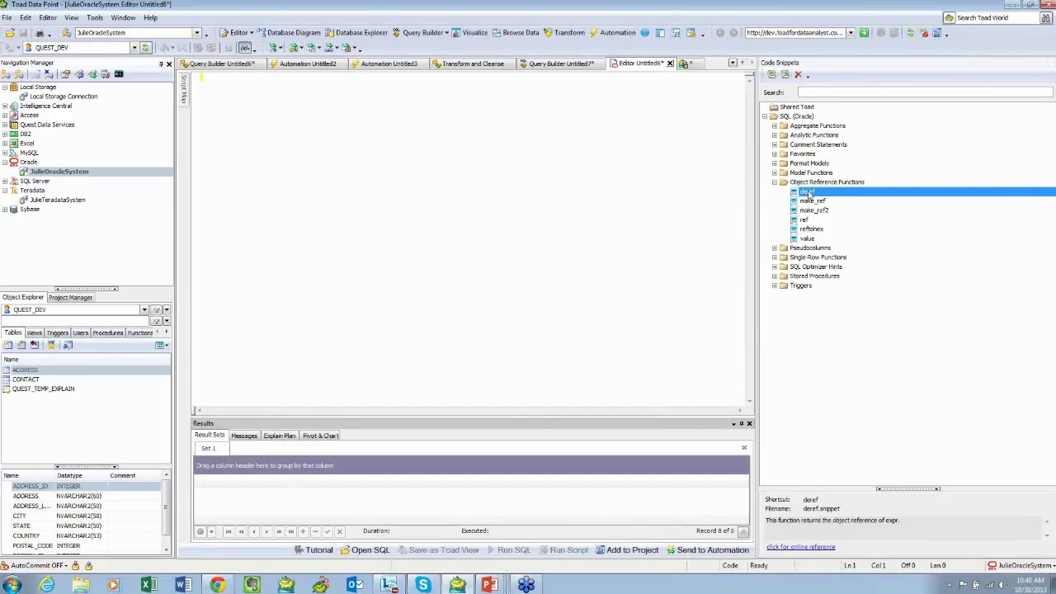
click(808, 76)
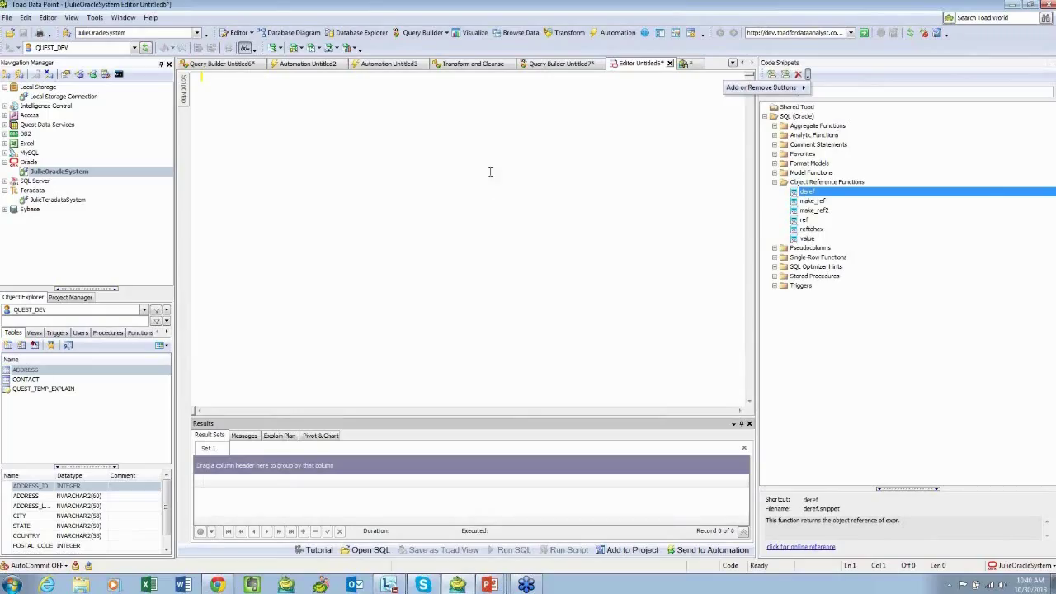
click(778, 186)
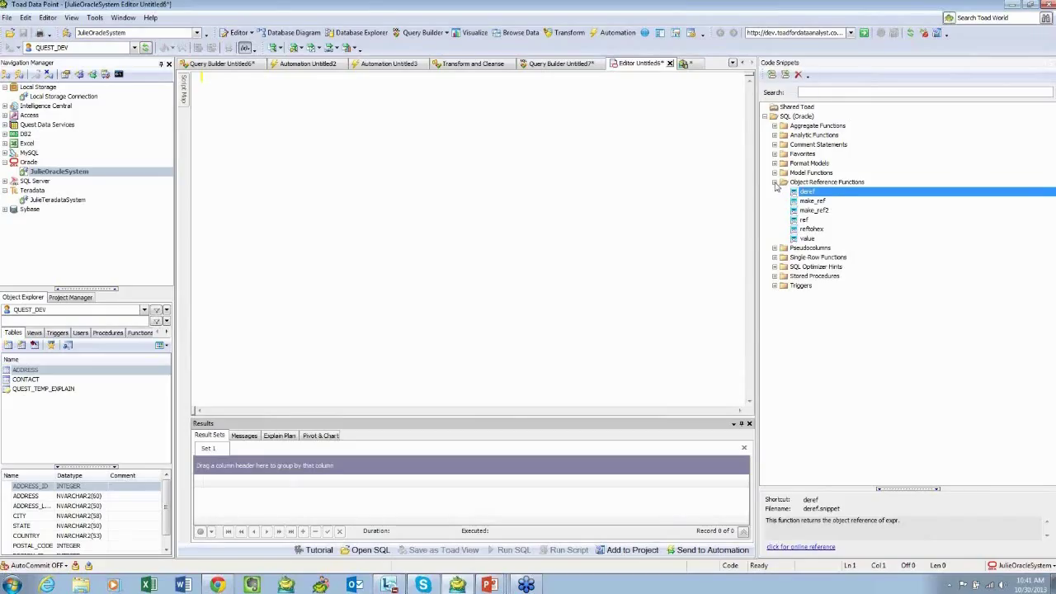
click(774, 182)
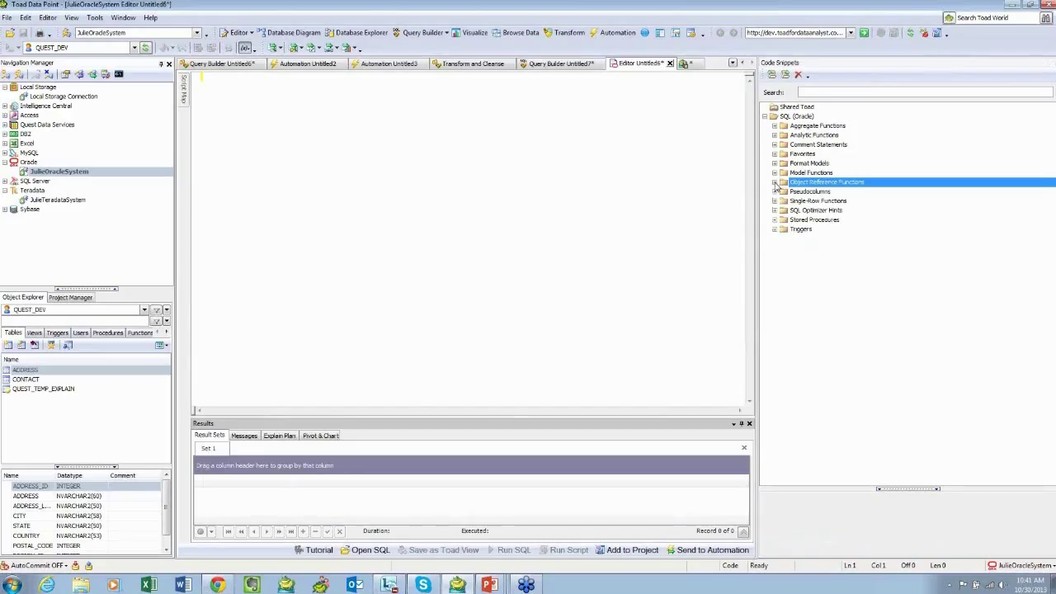
Step: Open SQL Recall and load the Heterogeneous Connection query executed 8/26/2013 at 7:51 AM into the editor
click(73, 18)
click(105, 124)
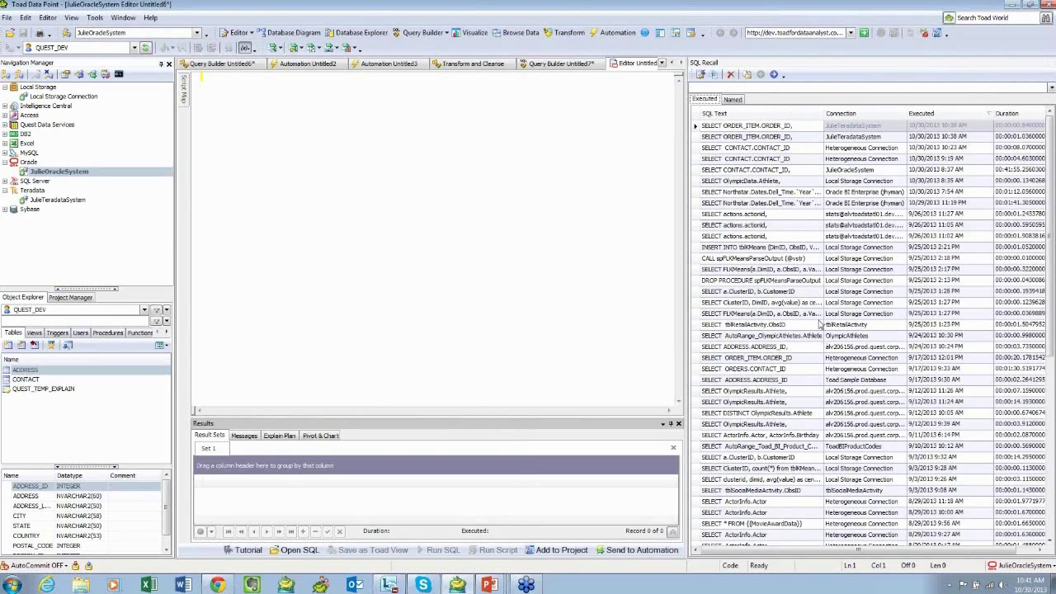
scroll(821, 325, down, 1)
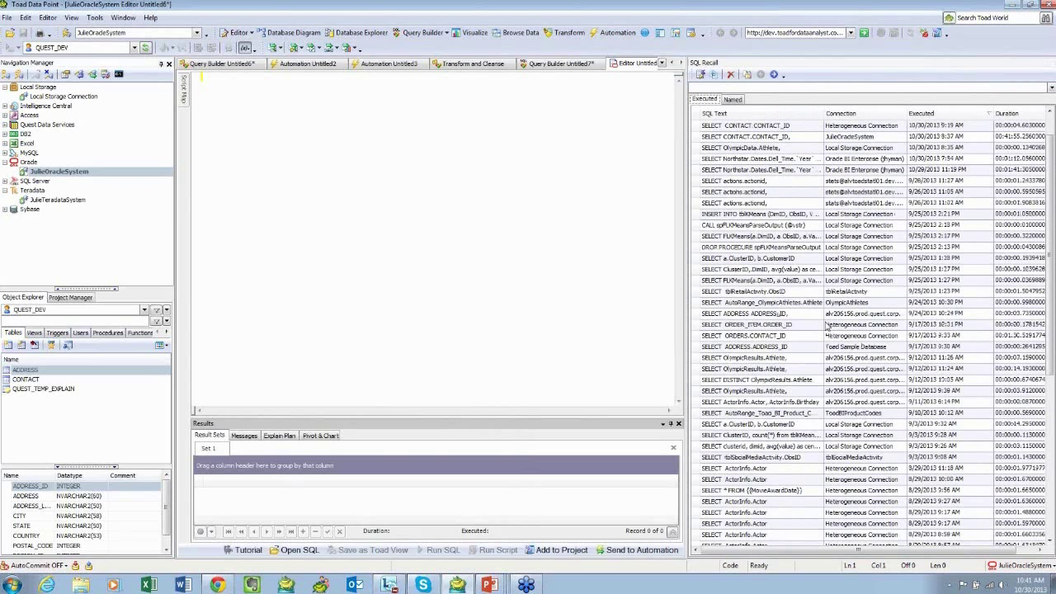
scroll(828, 325, down, 1)
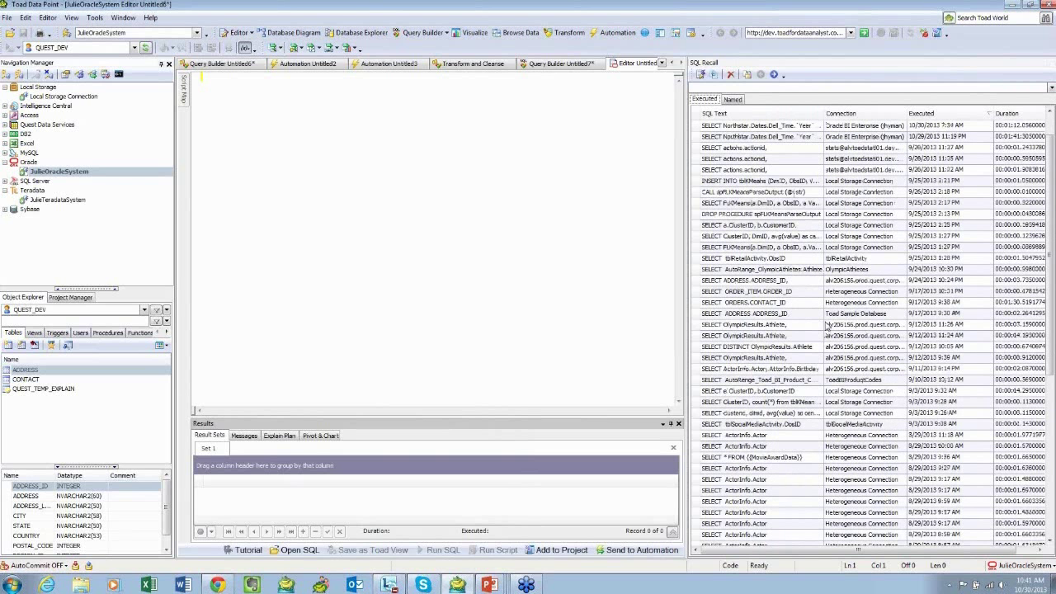
scroll(828, 325, down, 7)
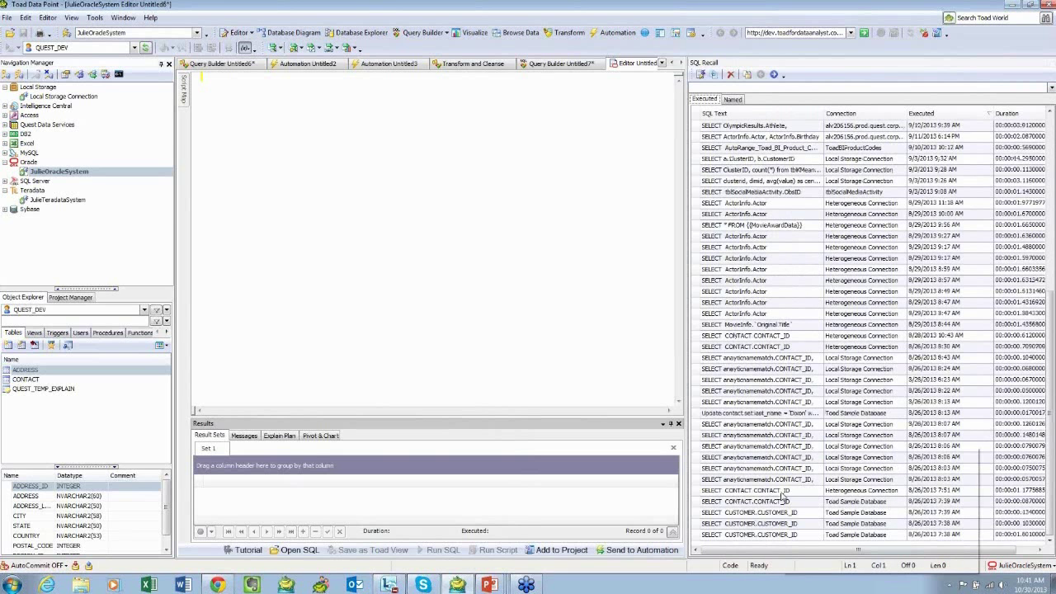
double_click(782, 495)
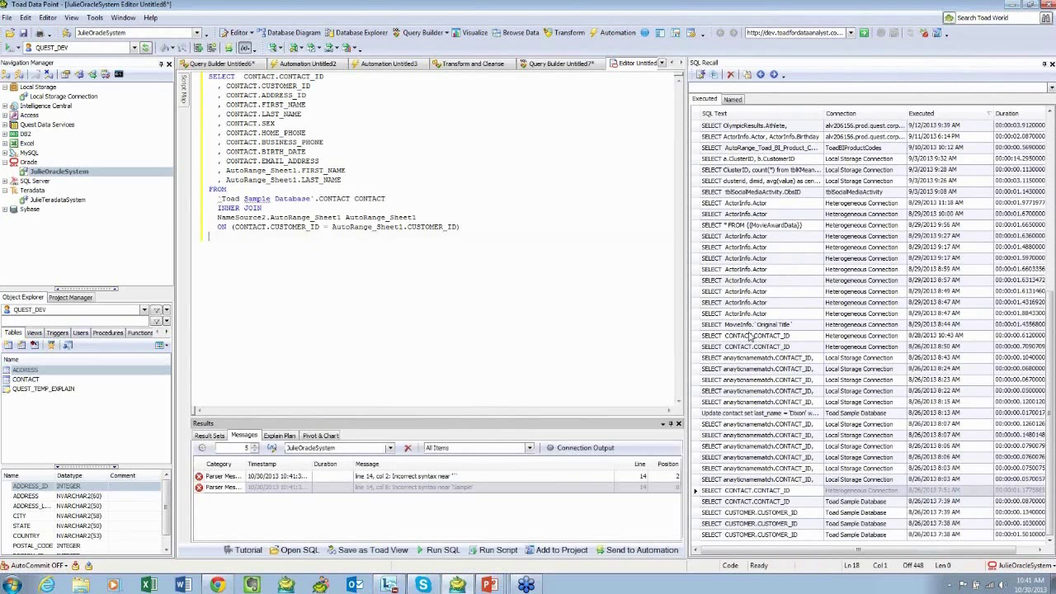
scroll(751, 336, up, 9)
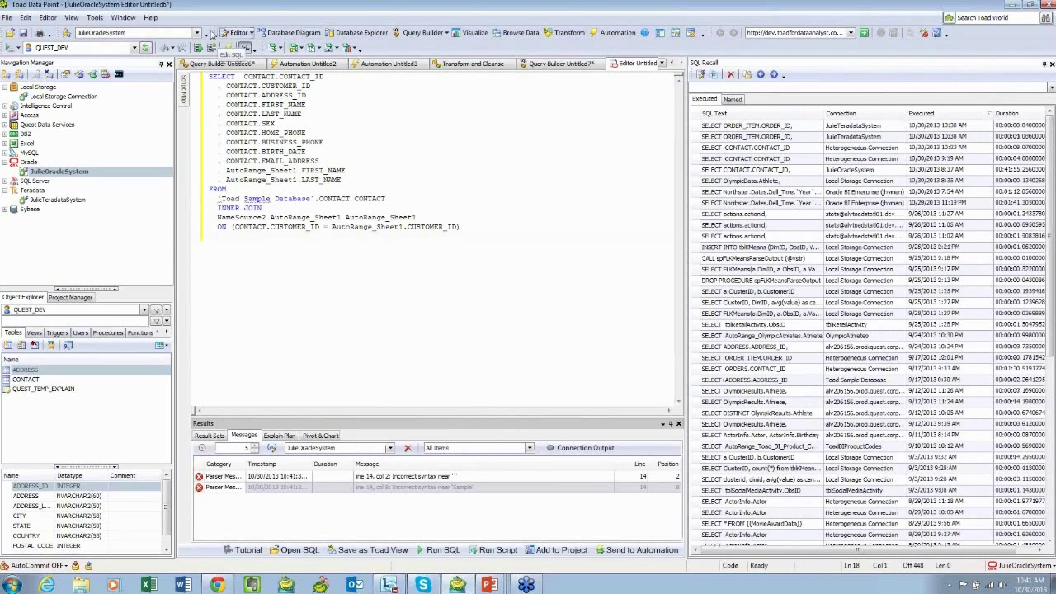
Step: Open the Auto-replace settings of the Editor options
click(97, 18)
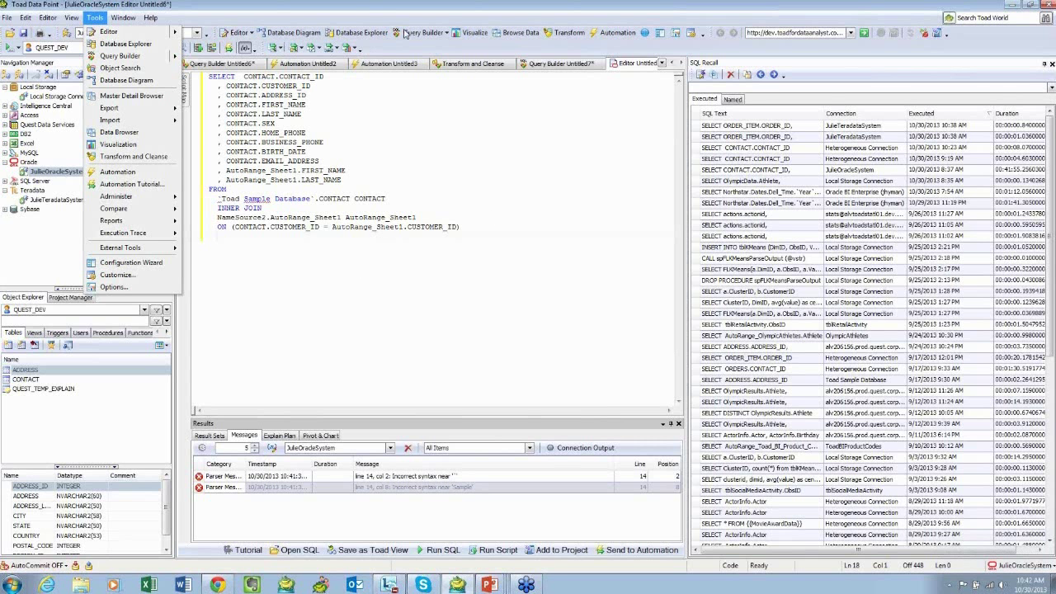
click(112, 287)
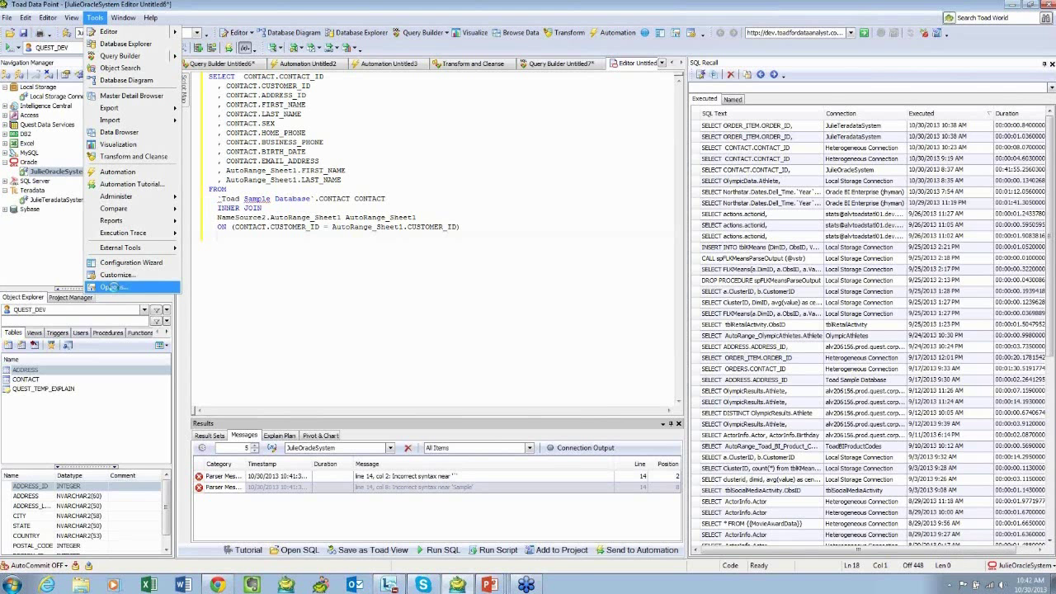
click(270, 162)
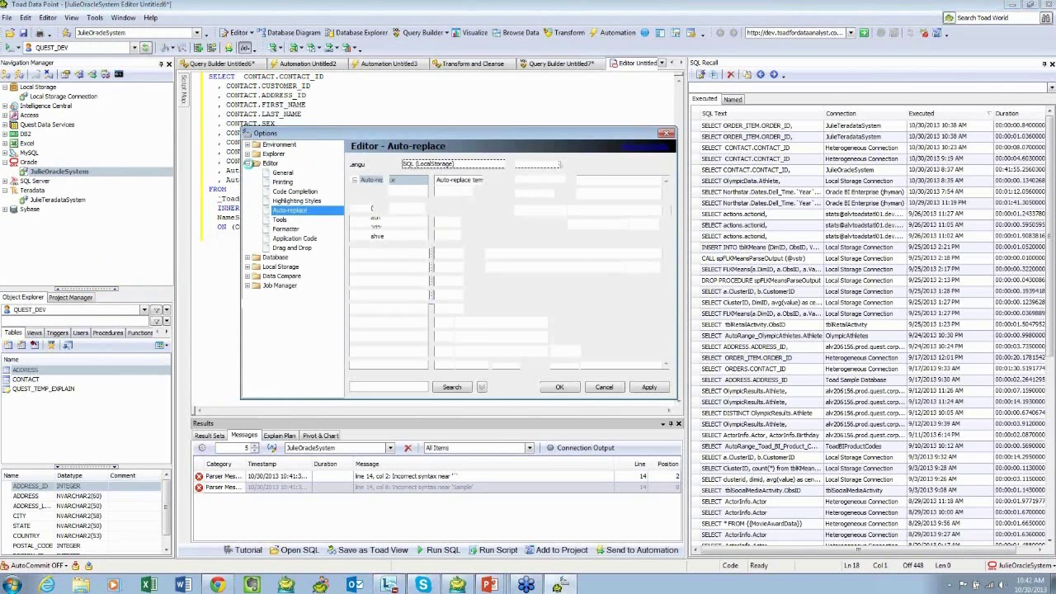
double_click(270, 164)
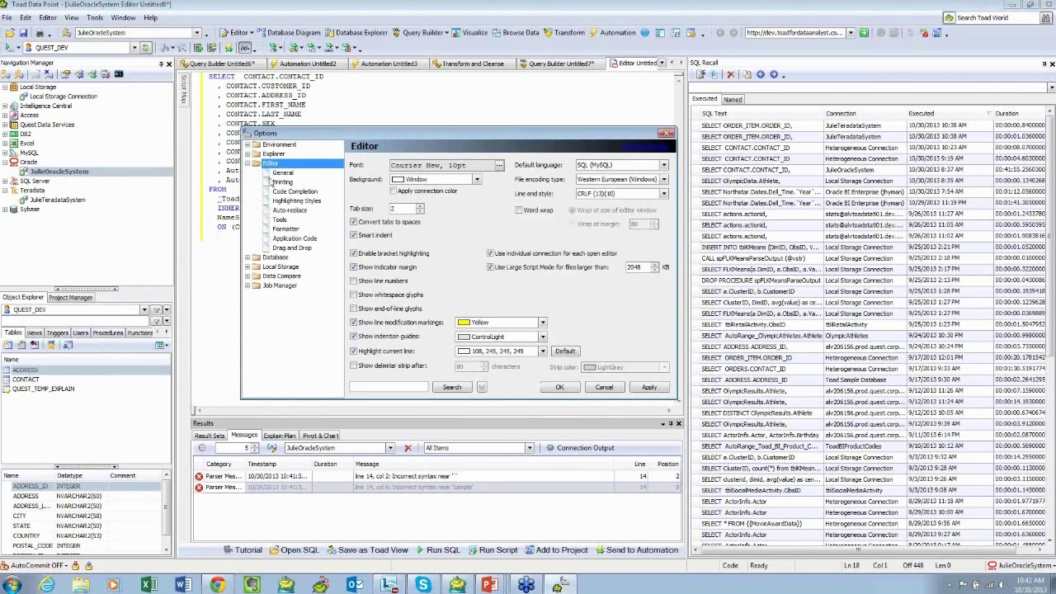
click(289, 210)
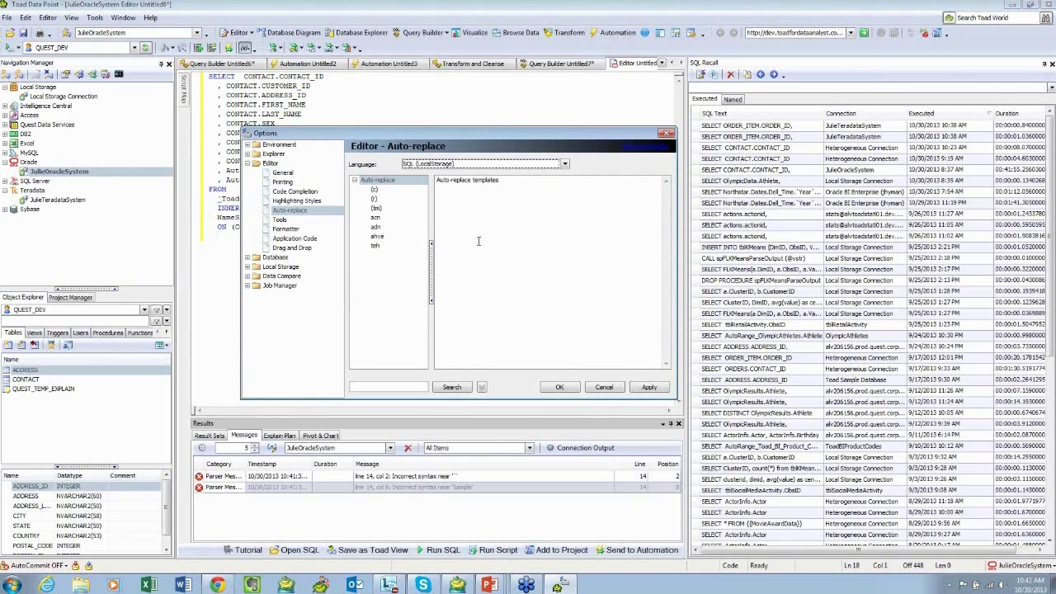
Step: Look through the auto-replace languages and set the language to SQL (Oracle)
click(565, 164)
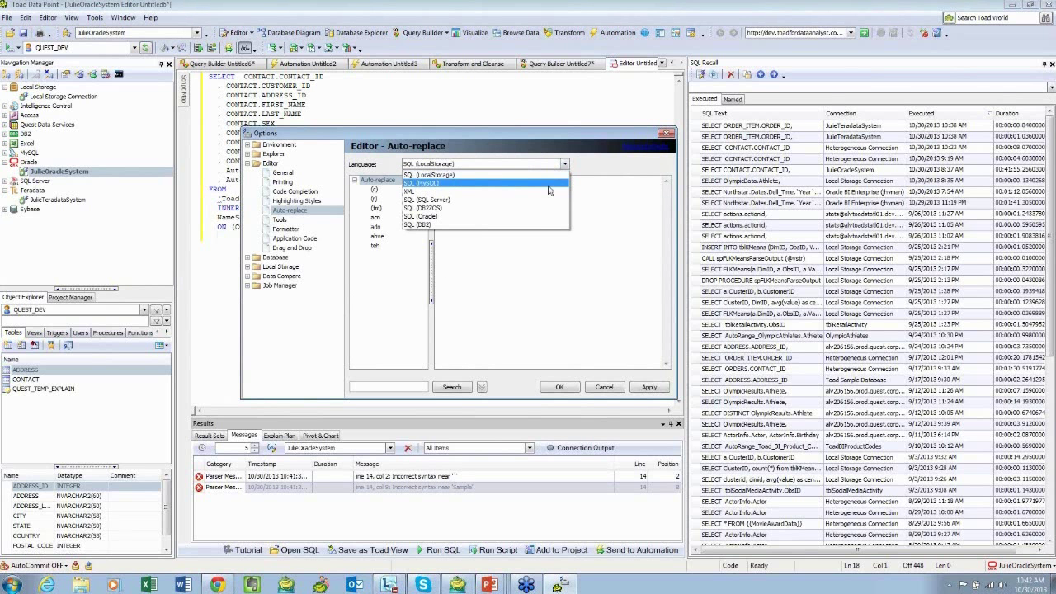
click(539, 217)
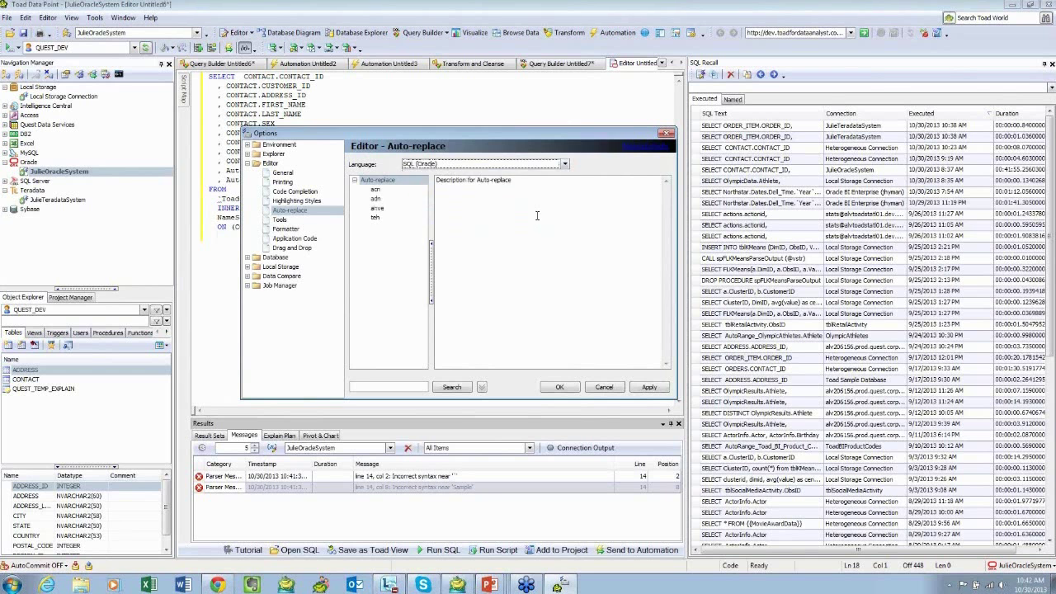
click(566, 166)
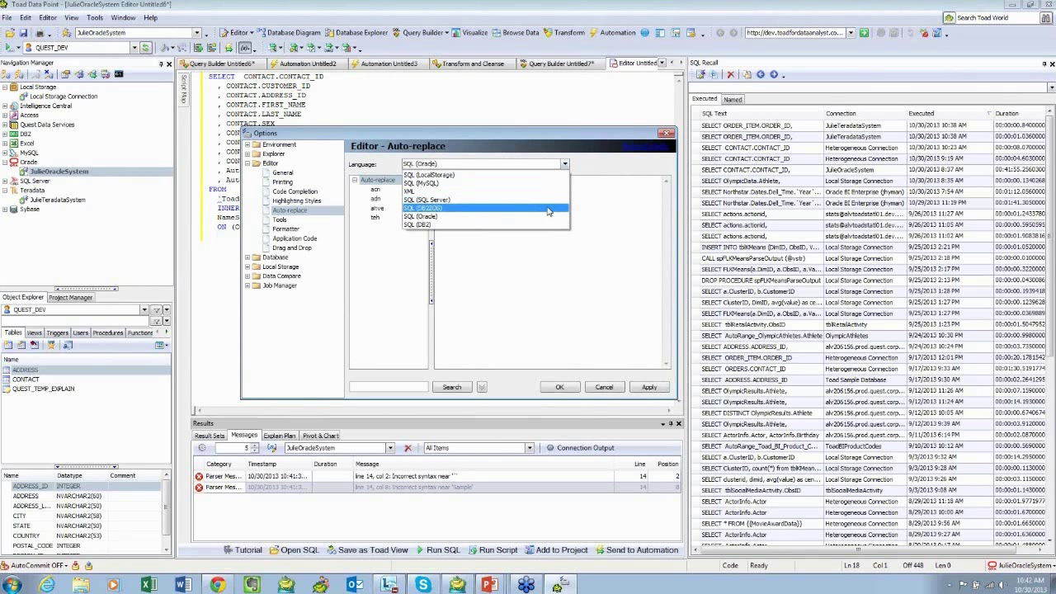
click(530, 175)
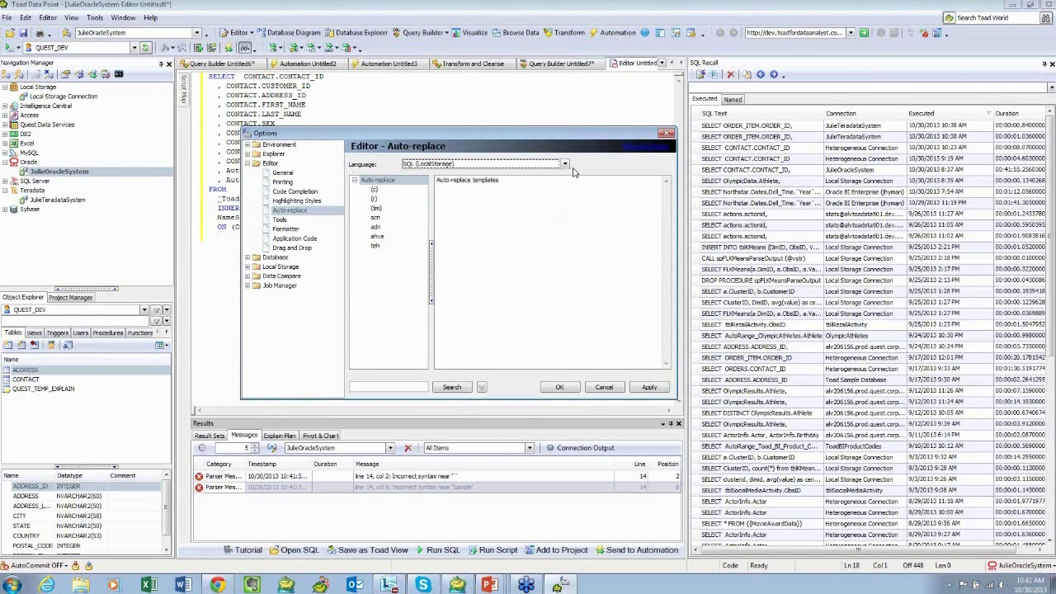
click(566, 166)
click(506, 191)
click(566, 166)
click(520, 213)
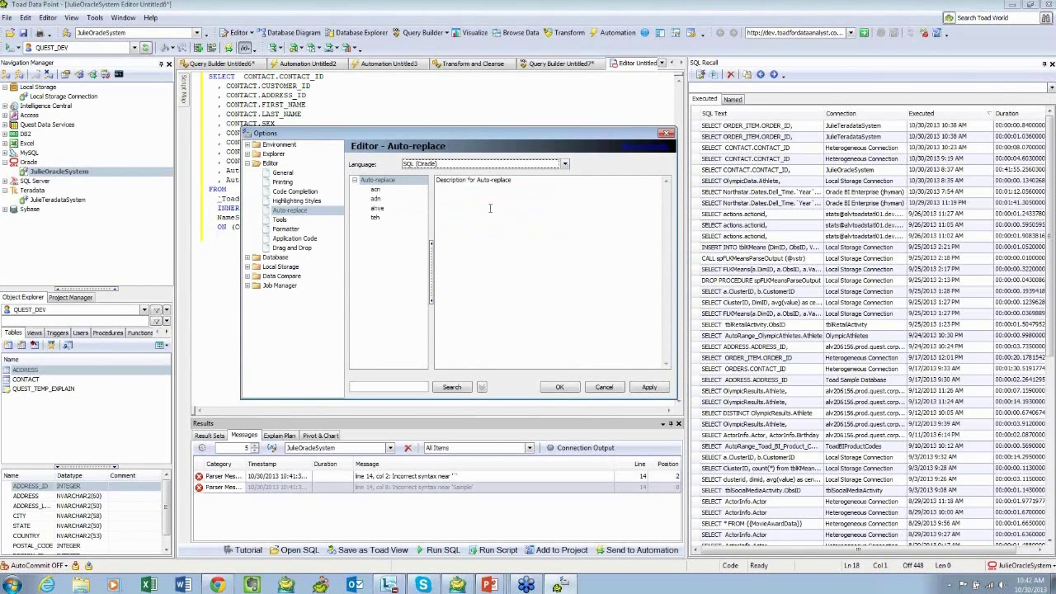
Step: Add an auto-replace template named sel with the replacement text Select
right_click(399, 183)
click(434, 190)
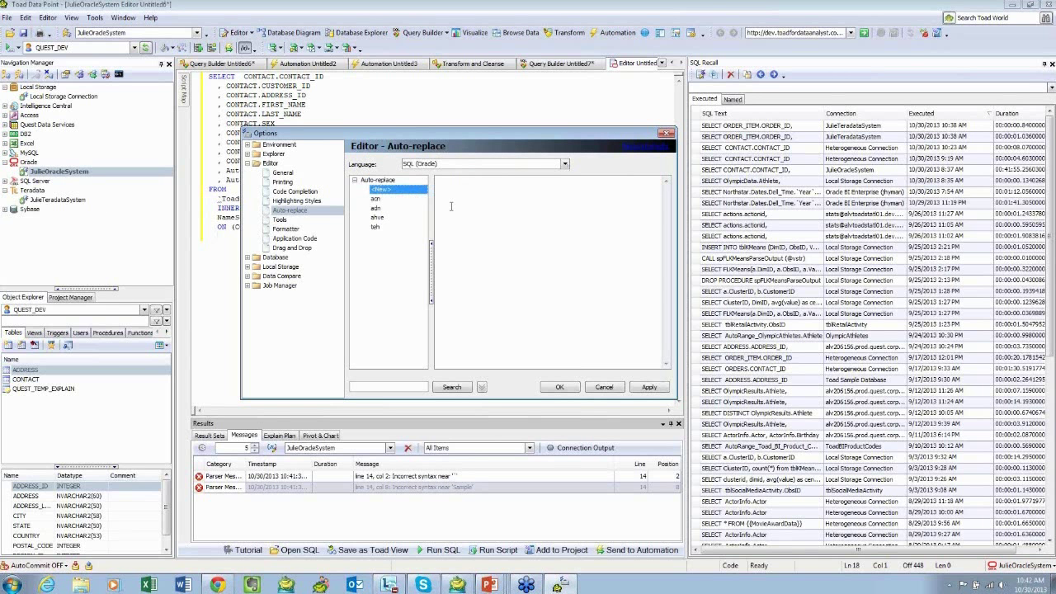
text(sel)
click(532, 191)
text(Se)
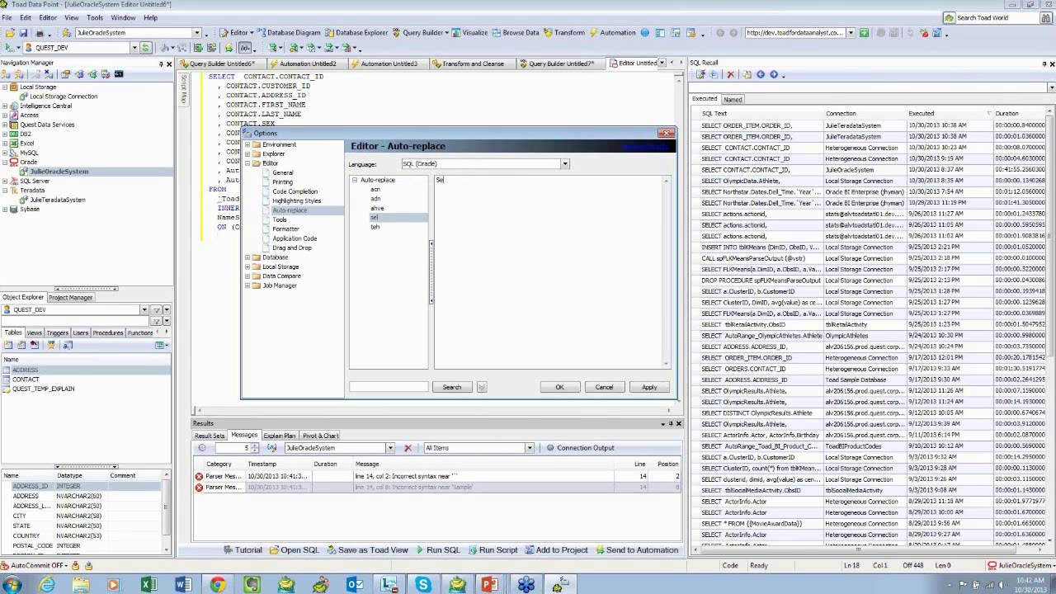
text(lect)
Step: Add an auto-replace template named fr with the replacement text From
right_click(372, 244)
click(398, 251)
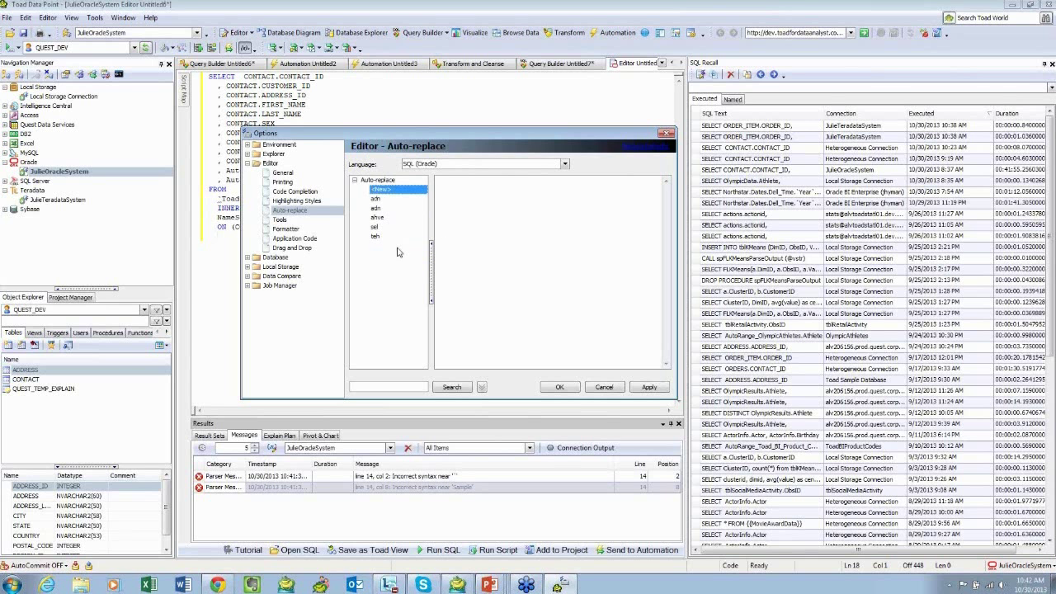
text(s)
key(Return)
click(471, 218)
text(From)
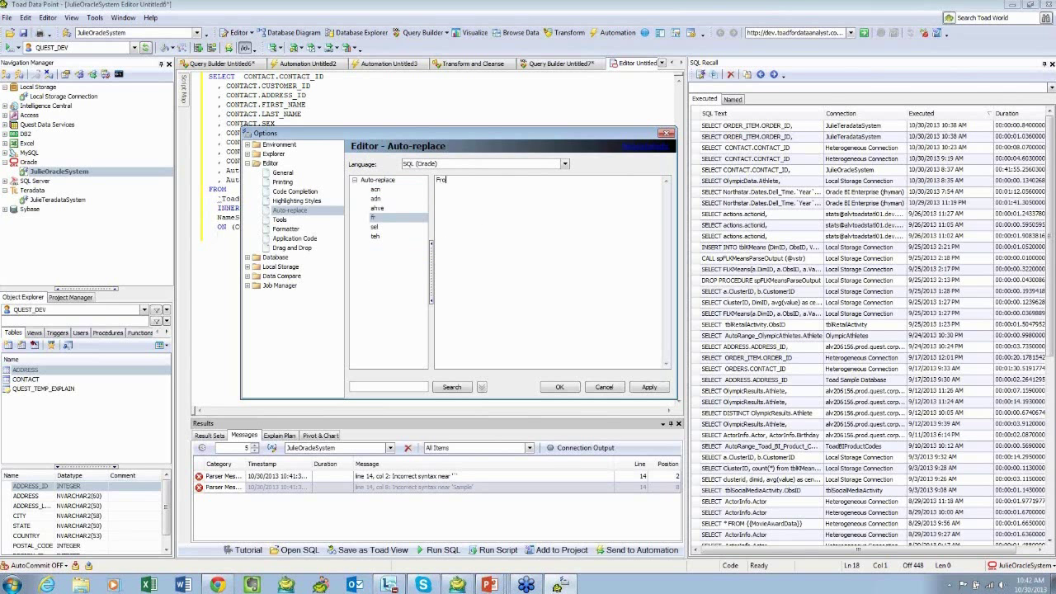
Step: Add an auto-replace template named wh with the replacement text where, and save the options
click(385, 257)
right_click(384, 258)
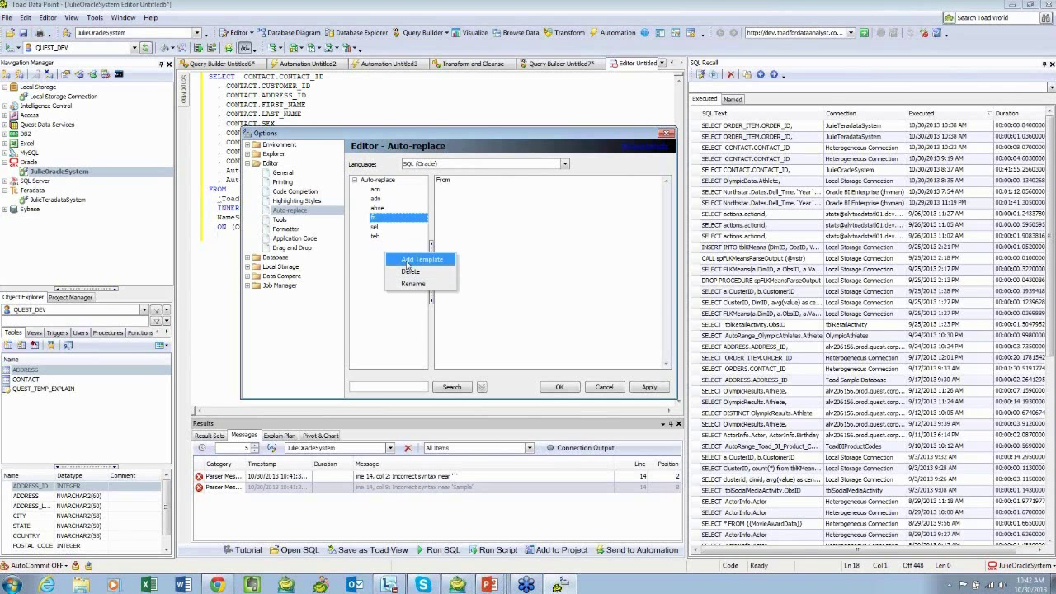
click(410, 265)
text(wh)
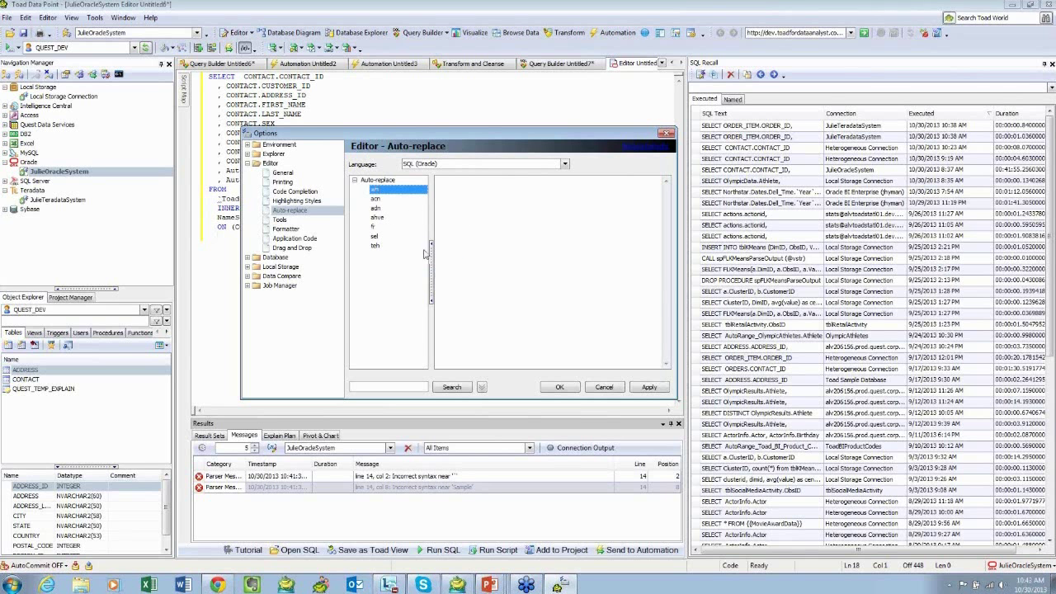
key(Return)
click(471, 224)
text(where)
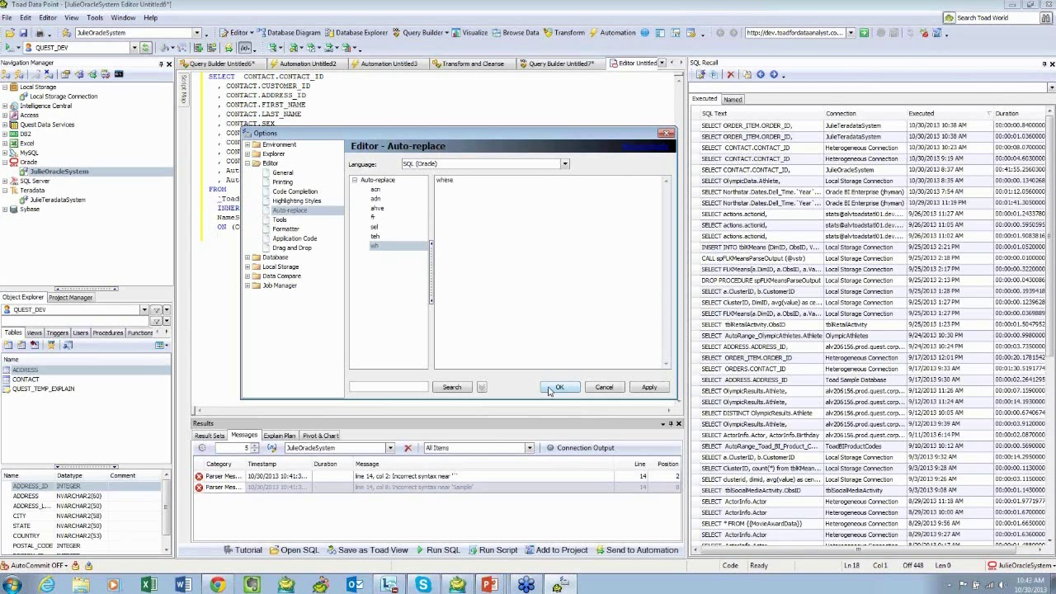
click(551, 389)
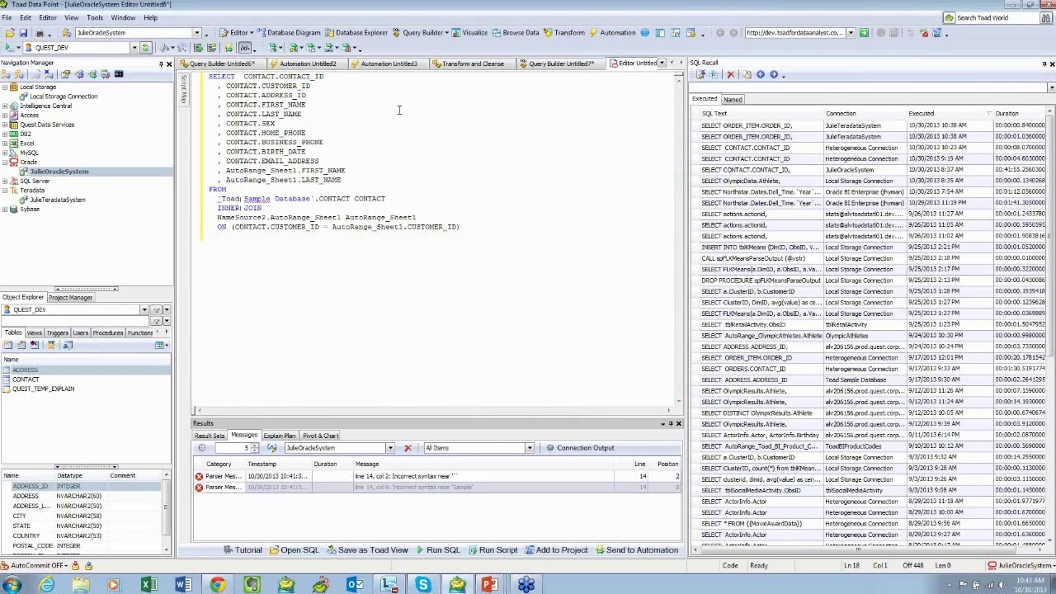
Step: Clear the whole existing query from the SQL editor and close SQL Recall
drag(460, 272, 210, 76)
key(Delete)
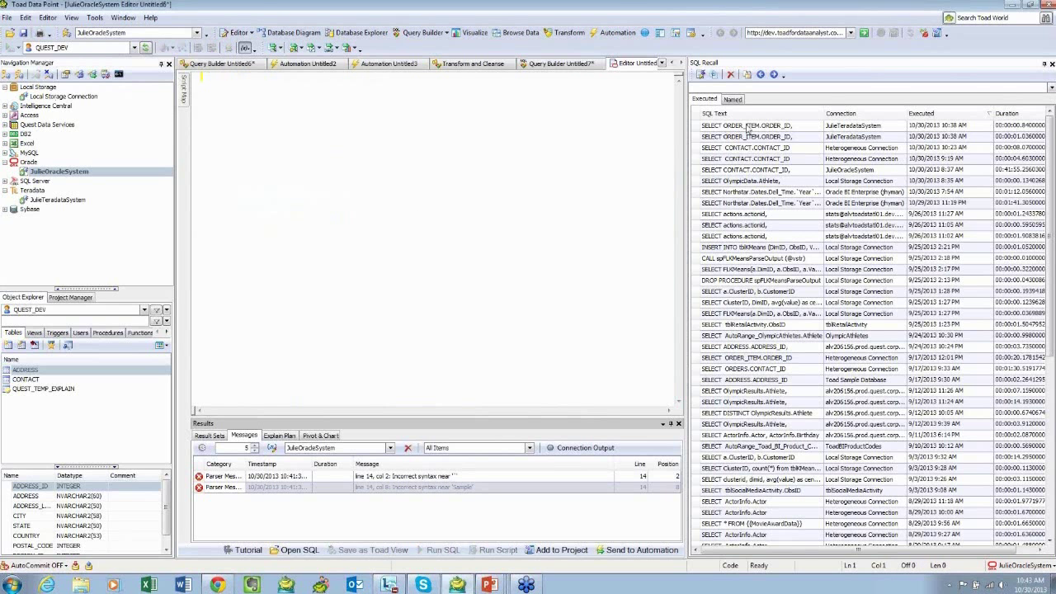
click(1043, 64)
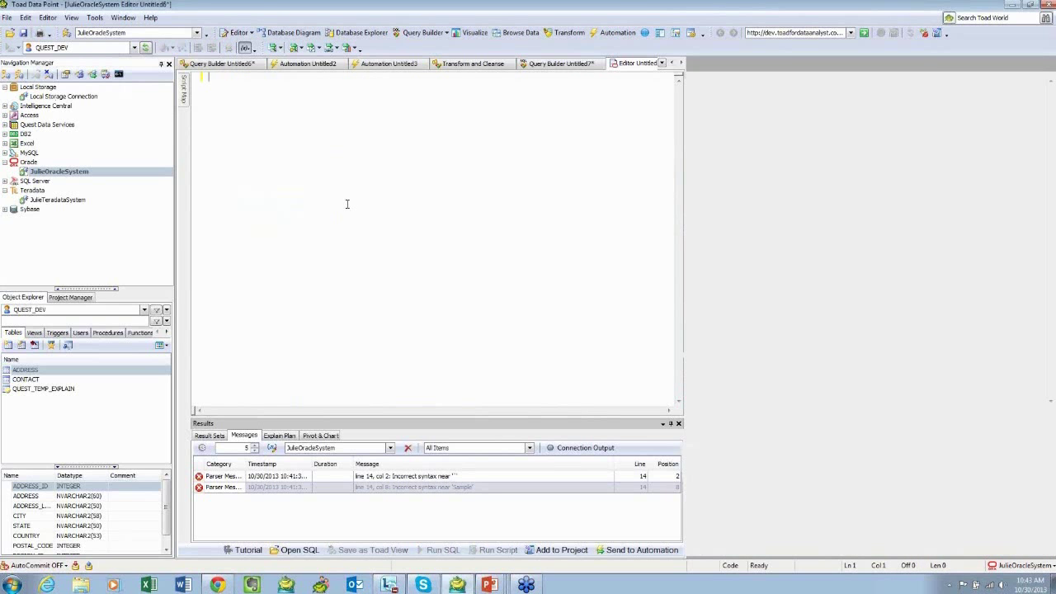
Step: Write a Select statement with code completion that returns CUSTOMER_ID, ADDRESS_ID and FIRST_NAME from CONTACT
text(Select)
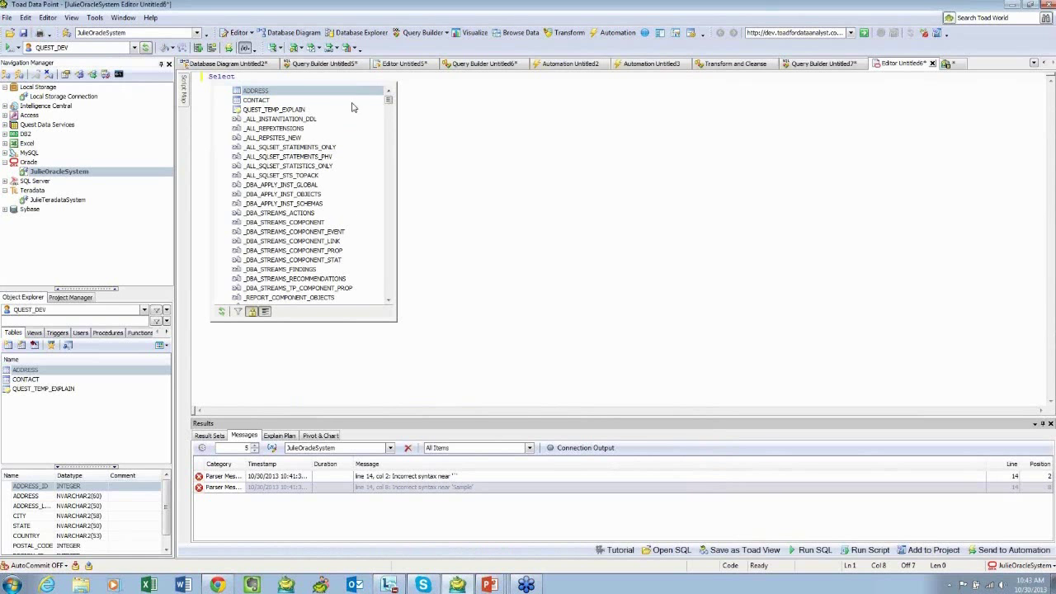
double_click(268, 101)
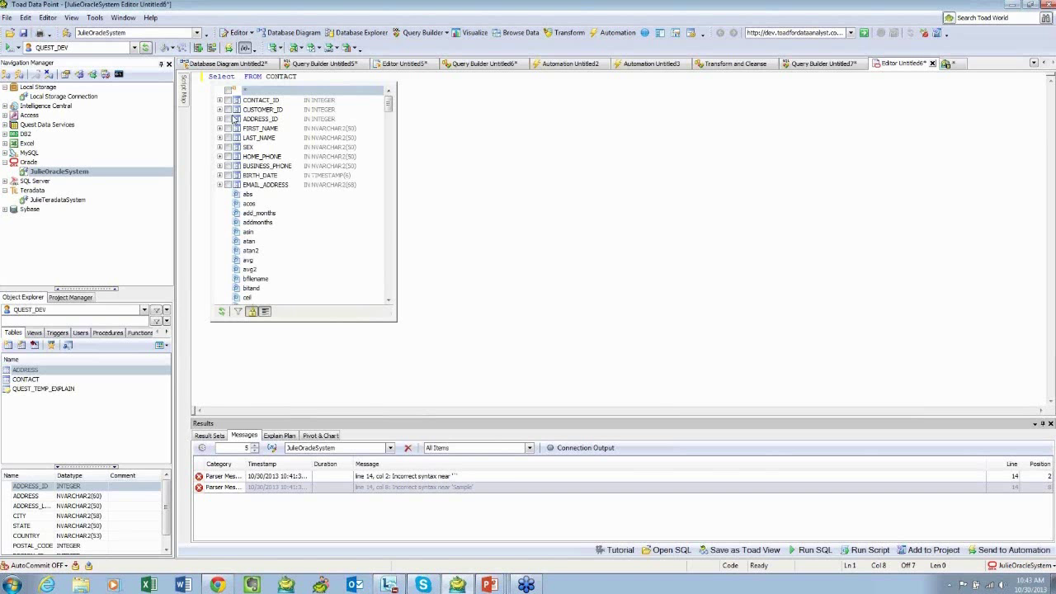
click(229, 109)
click(228, 128)
key(Return)
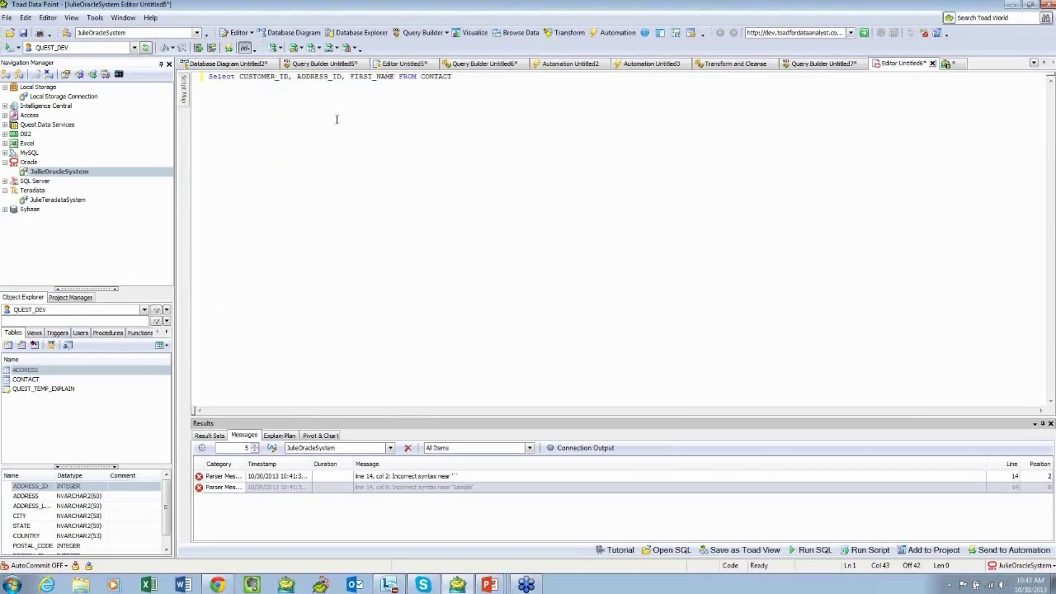
Step: Append a where clause to the CONTACT query
text(where)
click(471, 90)
key(Return)
Step: Return to the results of the cross-connection query in Query Builder Untitled6 and look at the available Compare tools
click(793, 65)
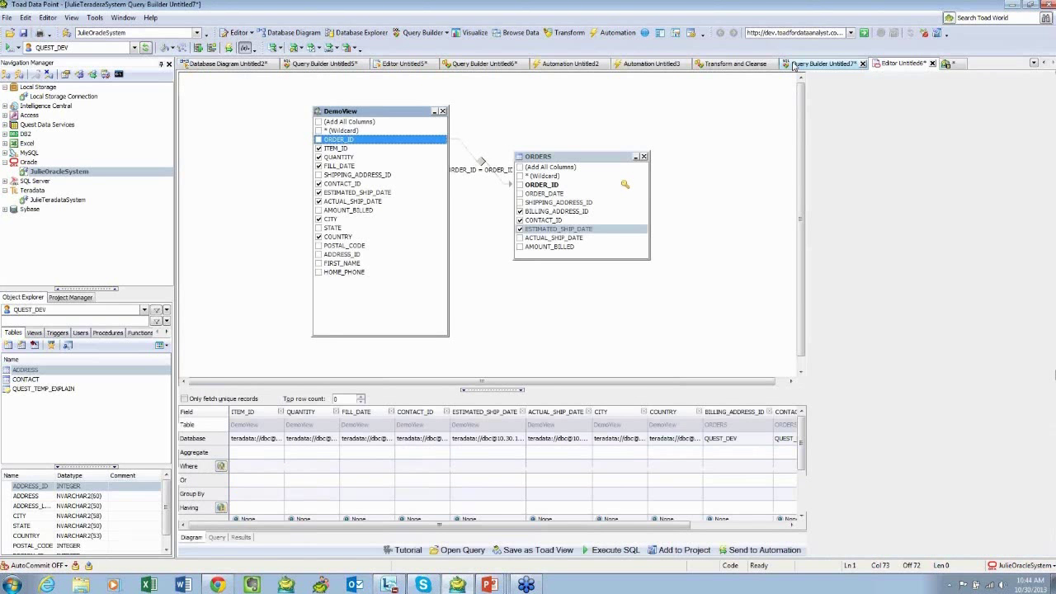
click(734, 64)
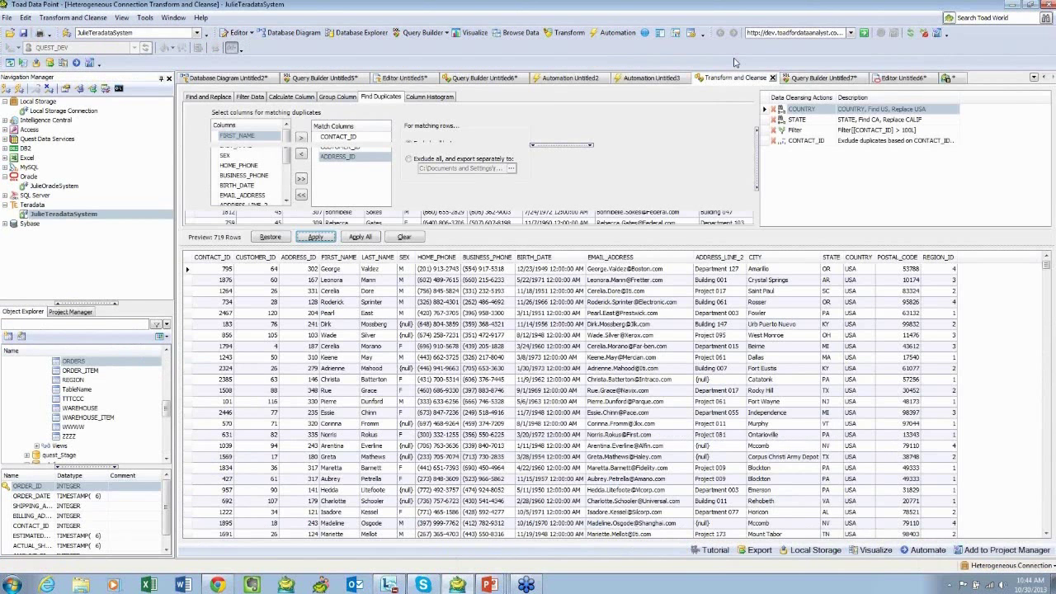
click(468, 78)
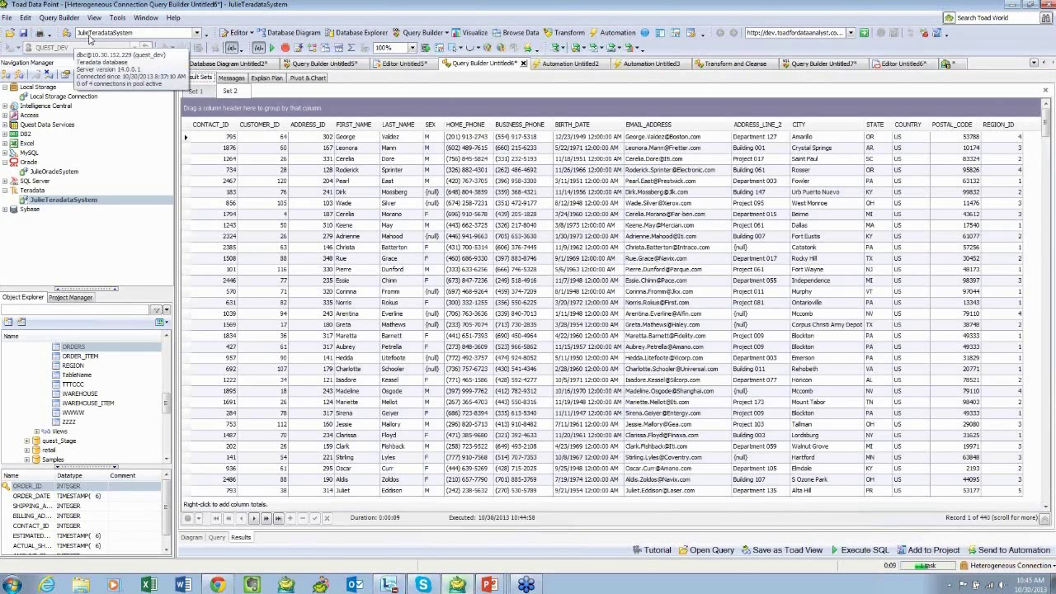
click(117, 17)
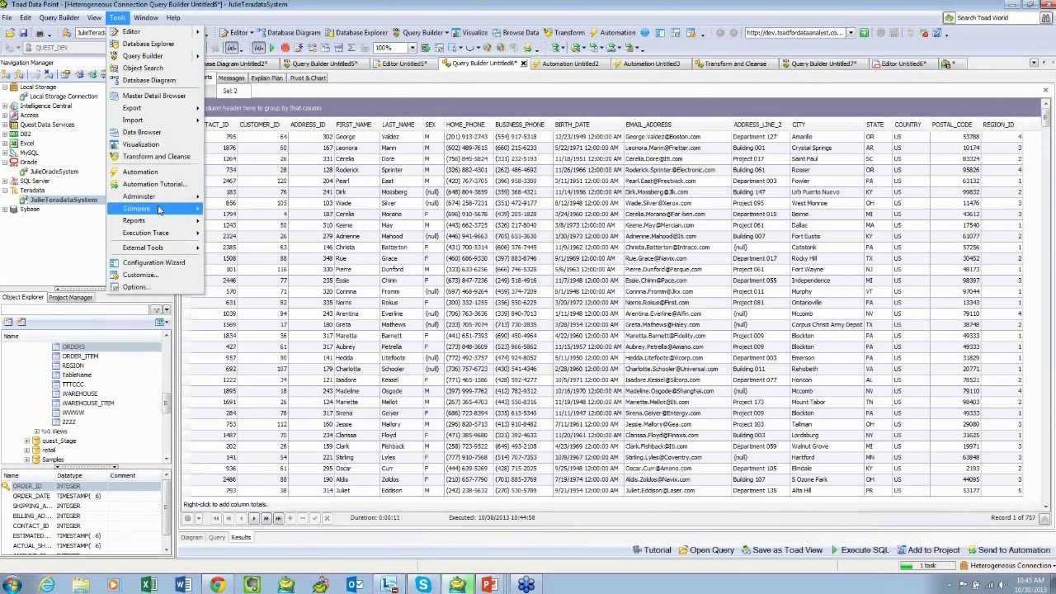
mouse_move(165, 208)
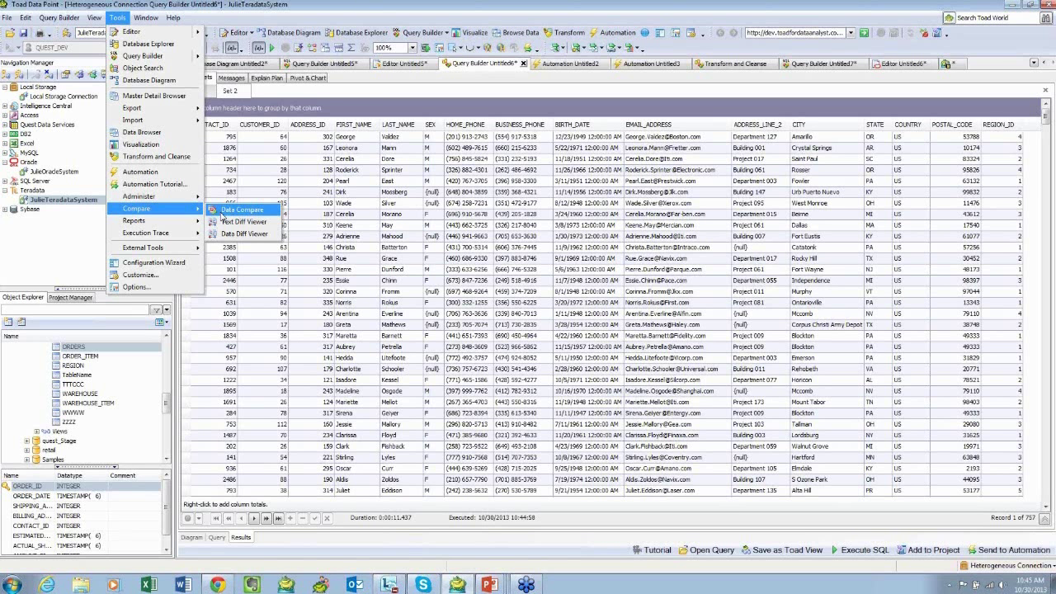
click(322, 96)
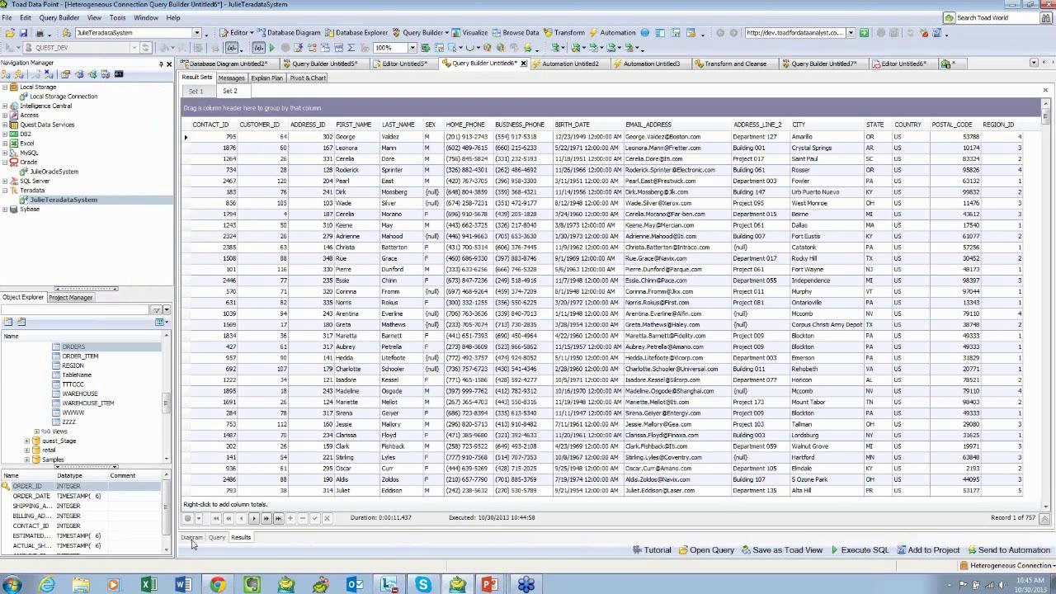
Step: Remove the ADDRESS_ID and LAST_NAME columns from the cross-connection query and rerun it
click(191, 537)
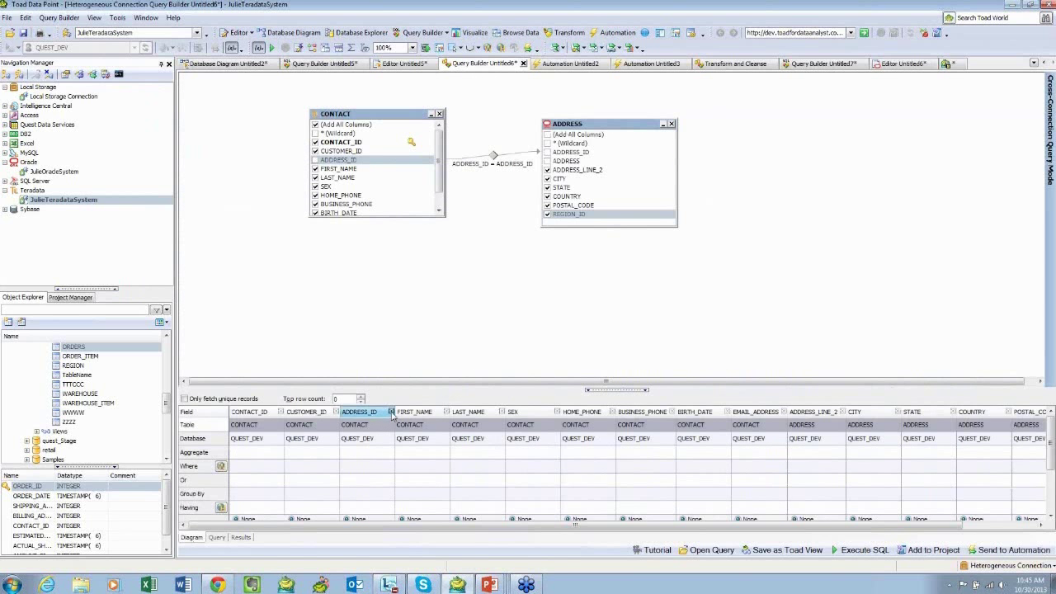
click(392, 413)
click(445, 413)
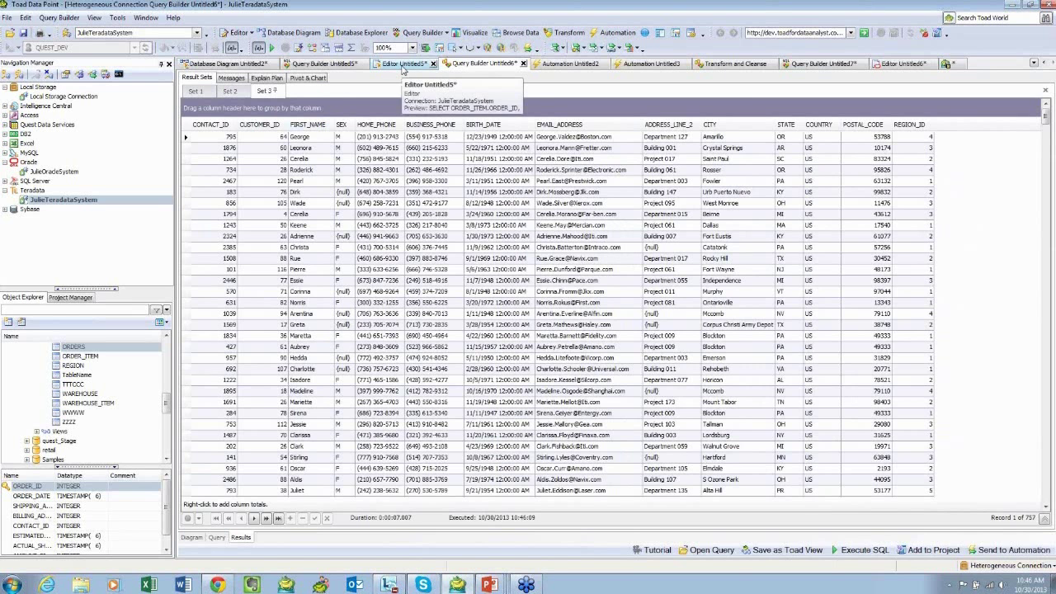
Step: Review the column mapping for comparing the latest result set with Set 2, cancel the comparison, and switch to the PowerPoint presentation
click(403, 70)
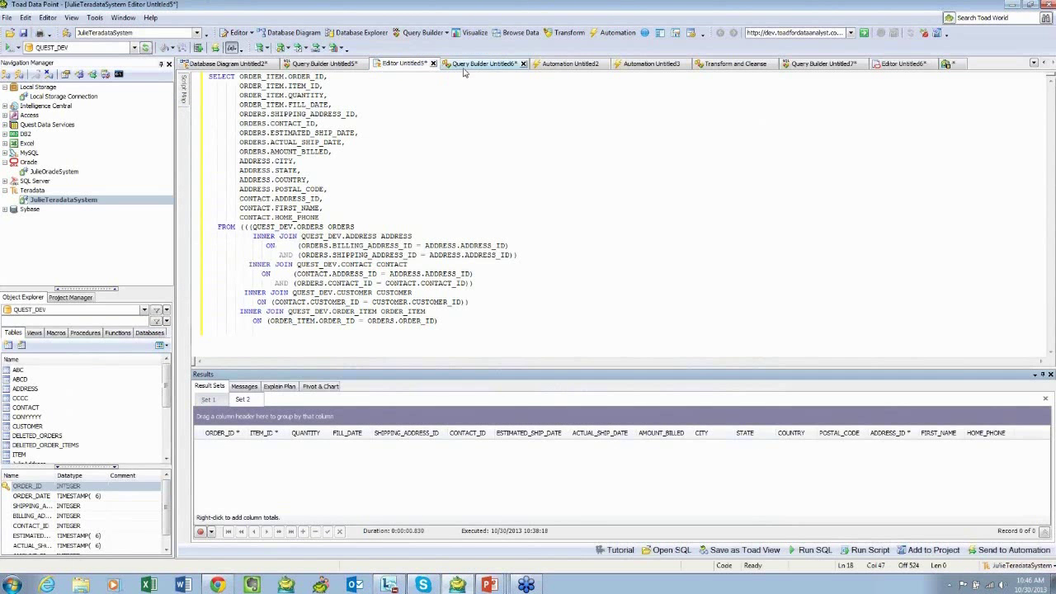
click(464, 68)
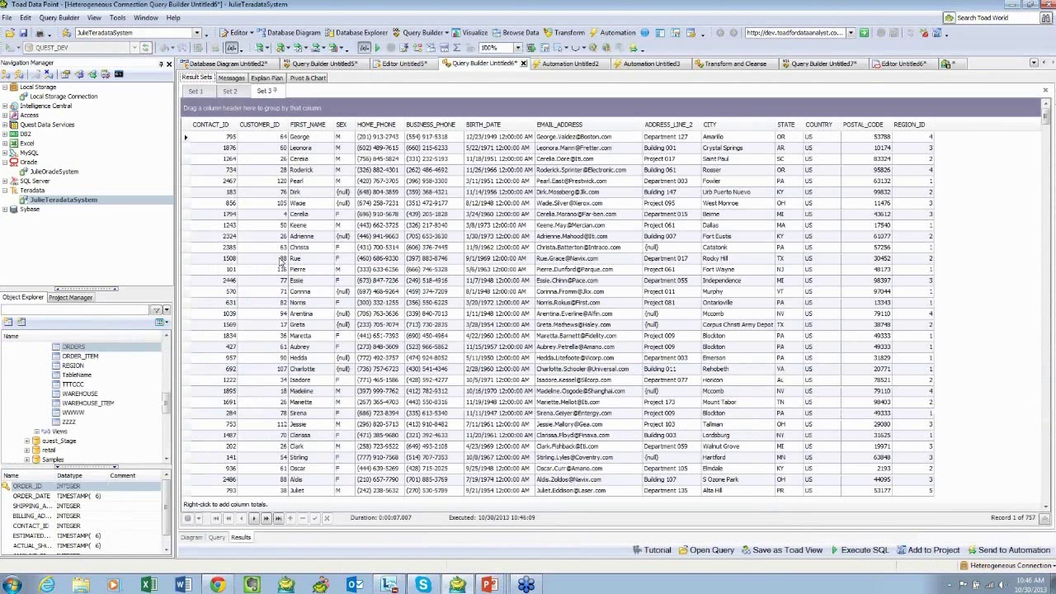
click(280, 260)
right_click(280, 260)
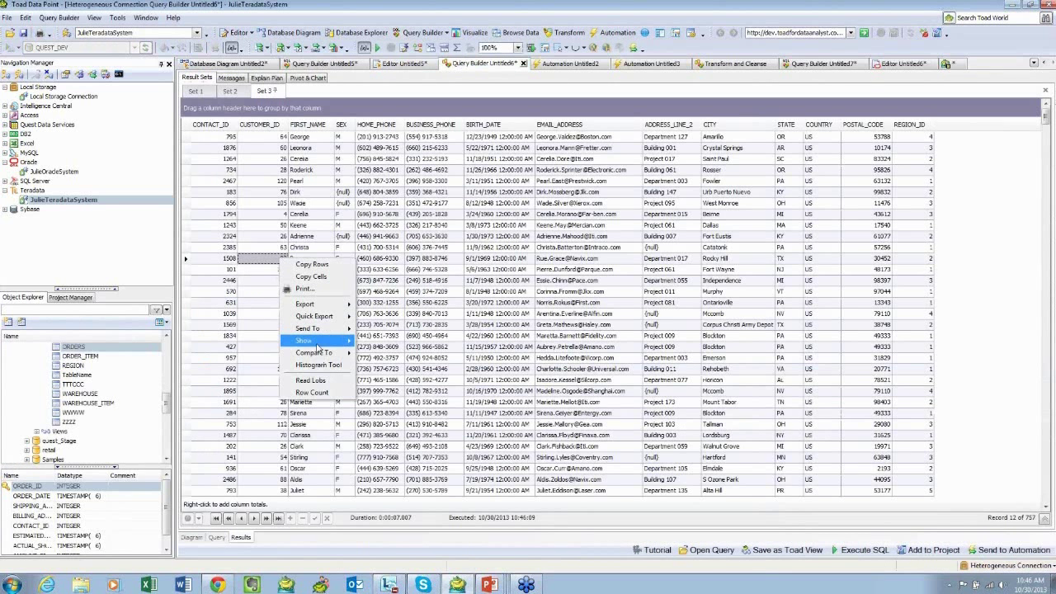
mouse_move(318, 353)
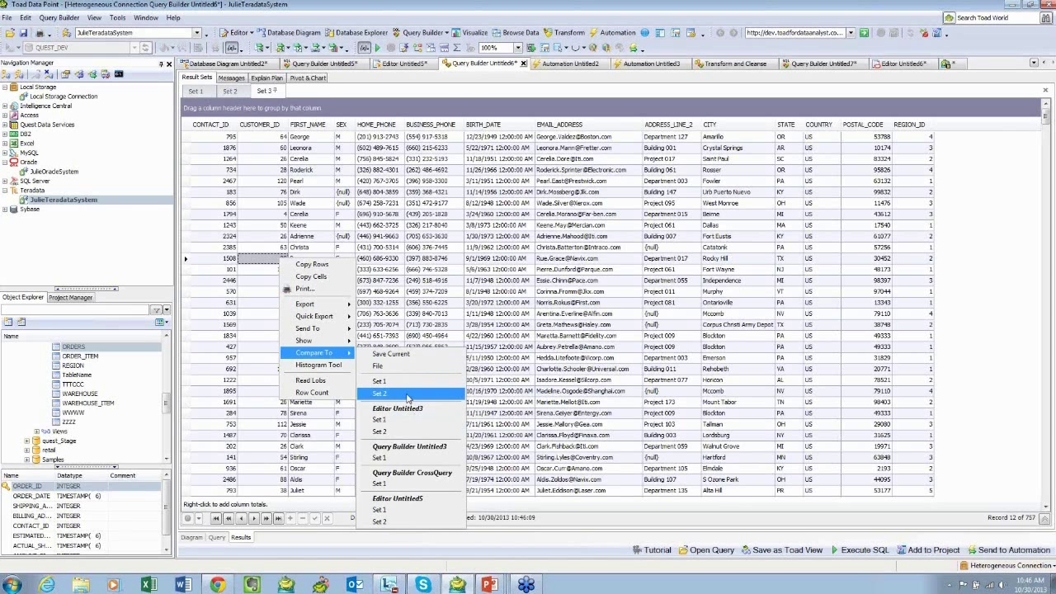
click(407, 394)
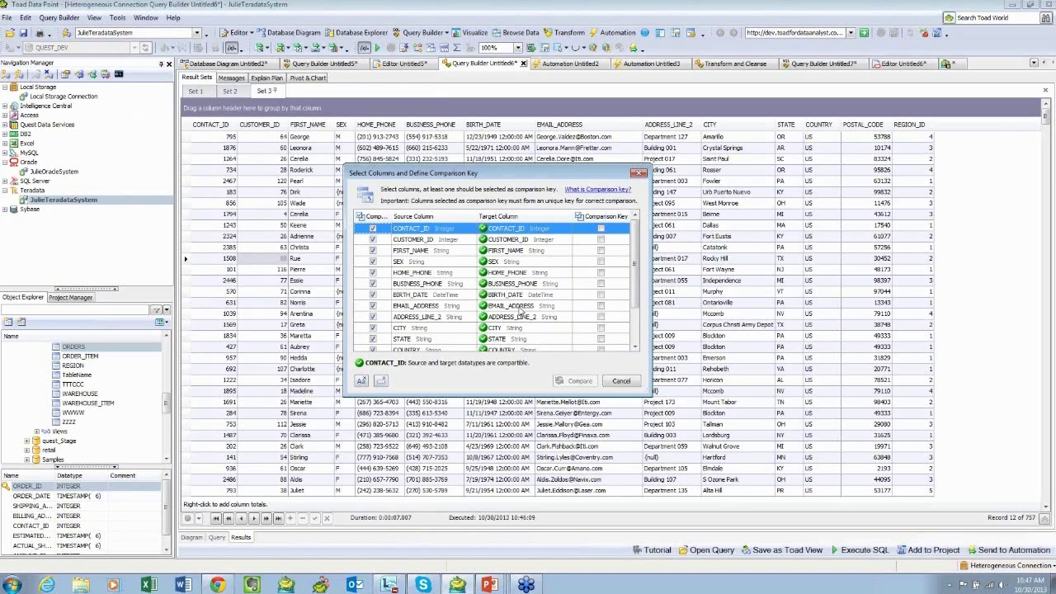
mouse_move(633, 286)
mouse_down()
mouse_move(646, 316)
mouse_move(638, 303)
mouse_up()
click(621, 381)
key(alt+Tab)
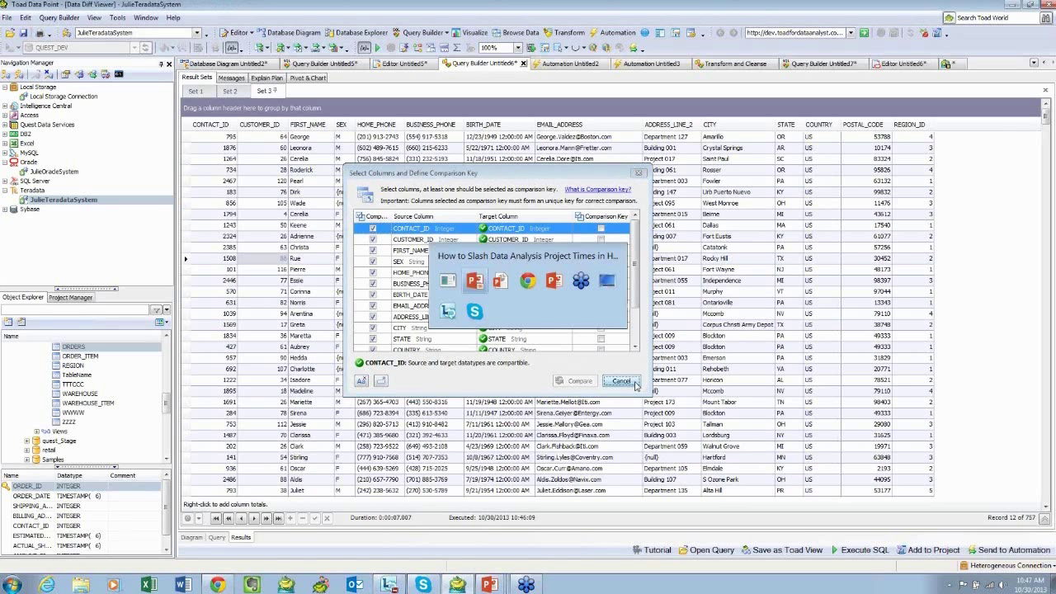
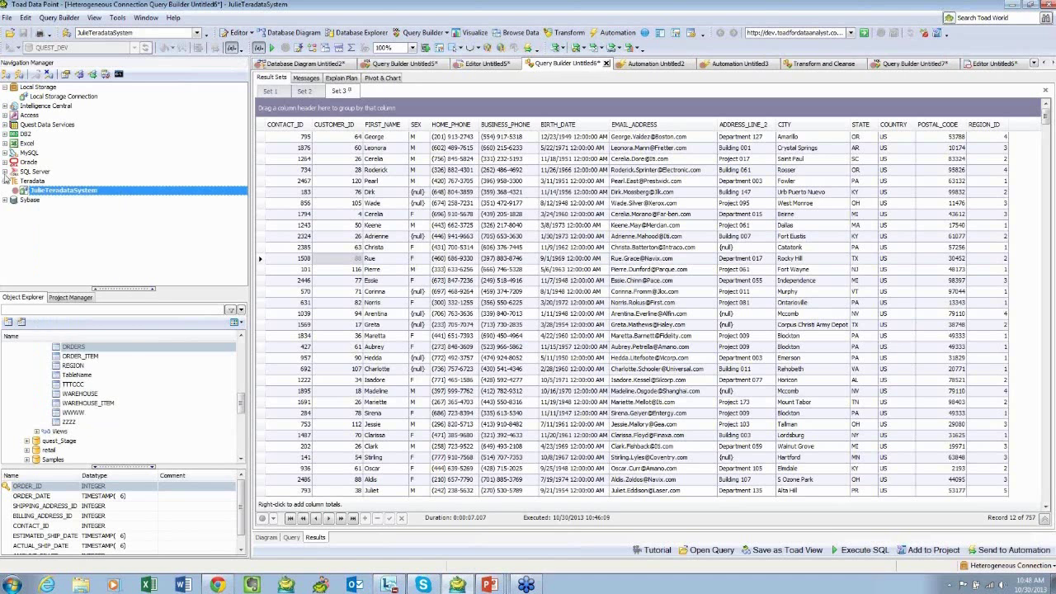
Step: Assign the red category to the SS_SMOKETEST2012 SQL Server connection
click(38, 192)
right_click(39, 192)
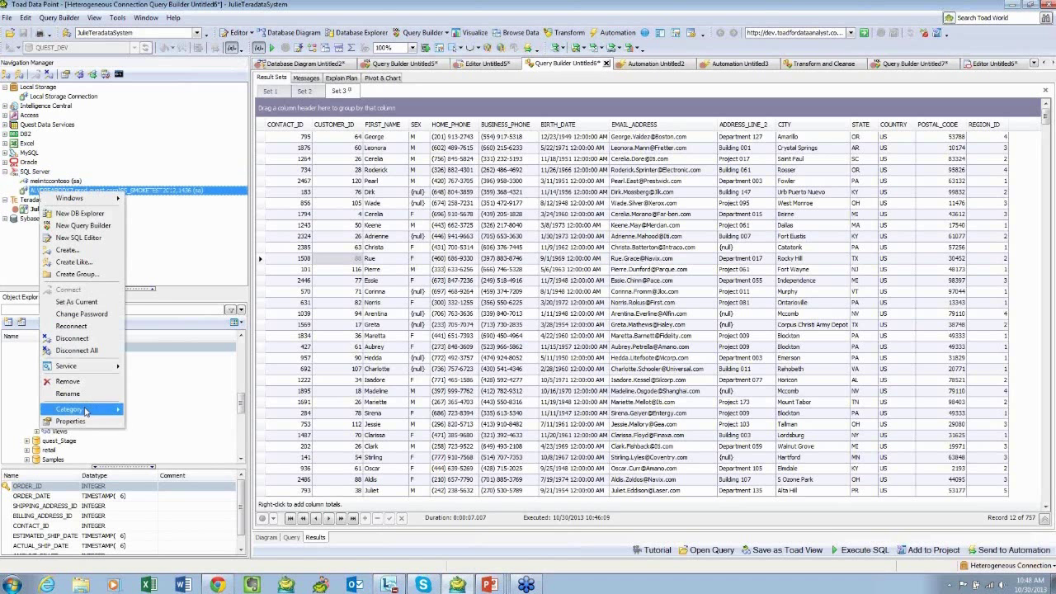
mouse_move(82, 410)
click(149, 435)
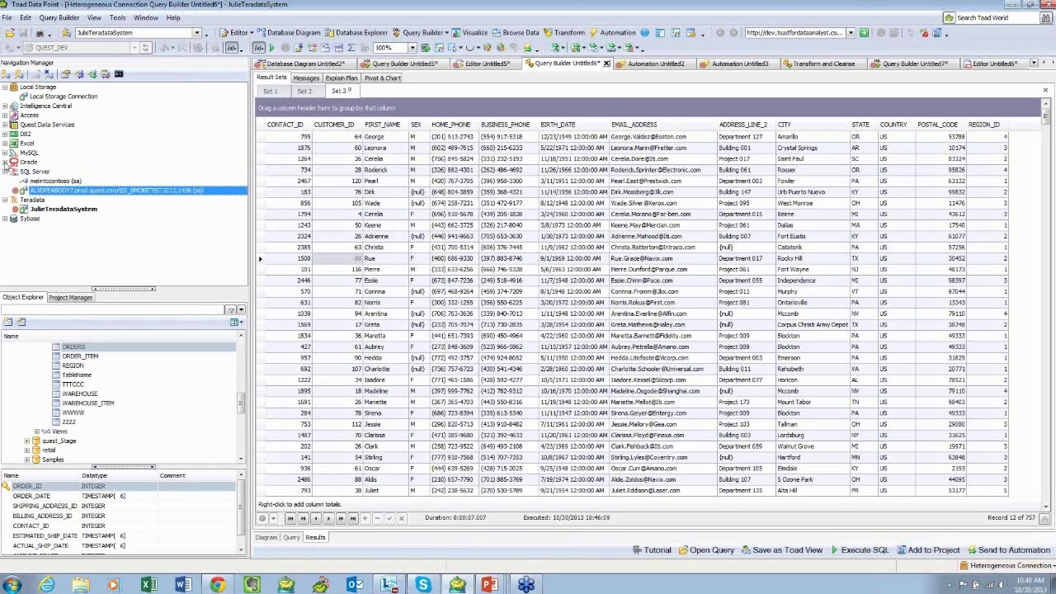
Step: Set the category of the Oracle connection to Test
click(5, 162)
click(47, 173)
right_click(47, 173)
mouse_move(75, 396)
click(156, 431)
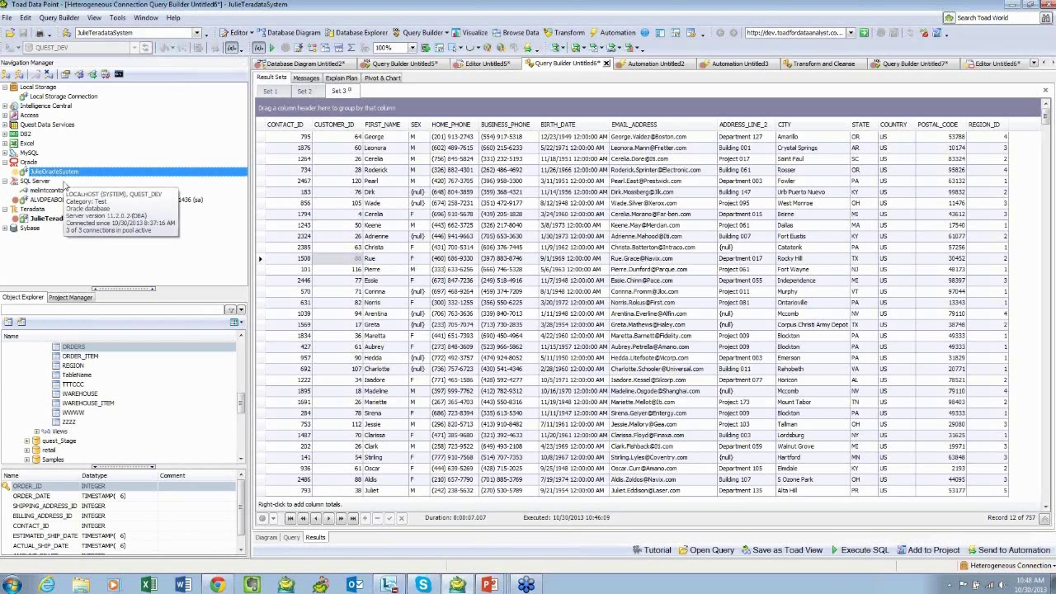
mouse_move(38, 179)
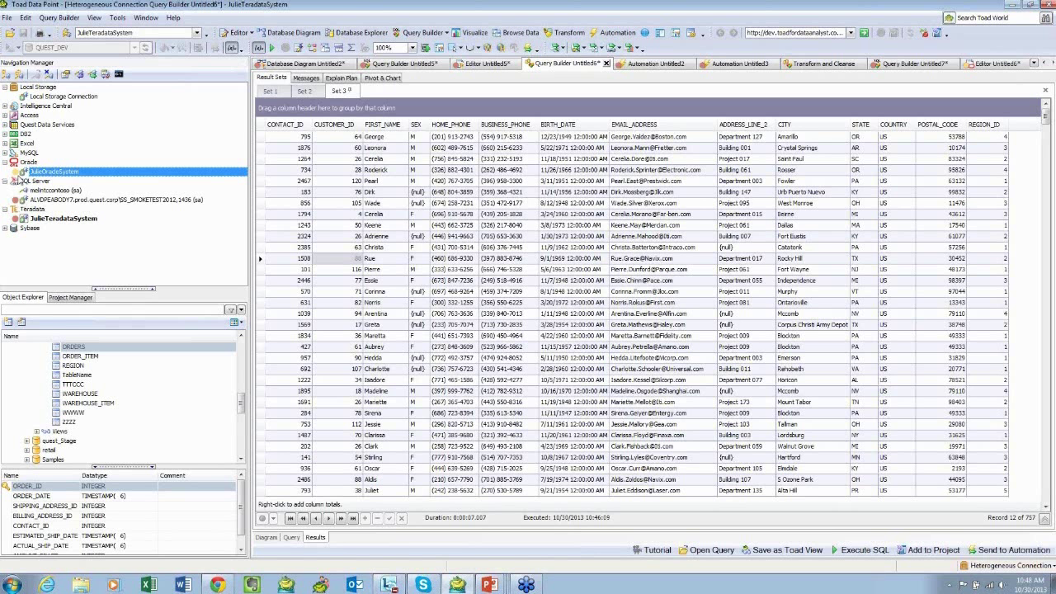
Step: Look at the list of open windows and the window options for Editor Untitled6
click(1034, 64)
click(884, 87)
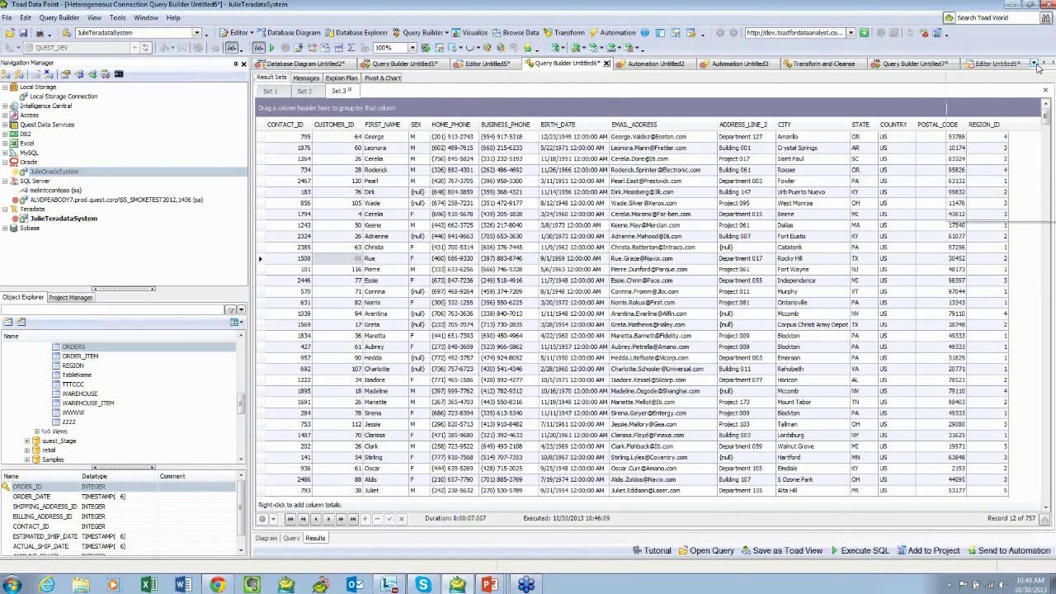
right_click(998, 66)
click(911, 89)
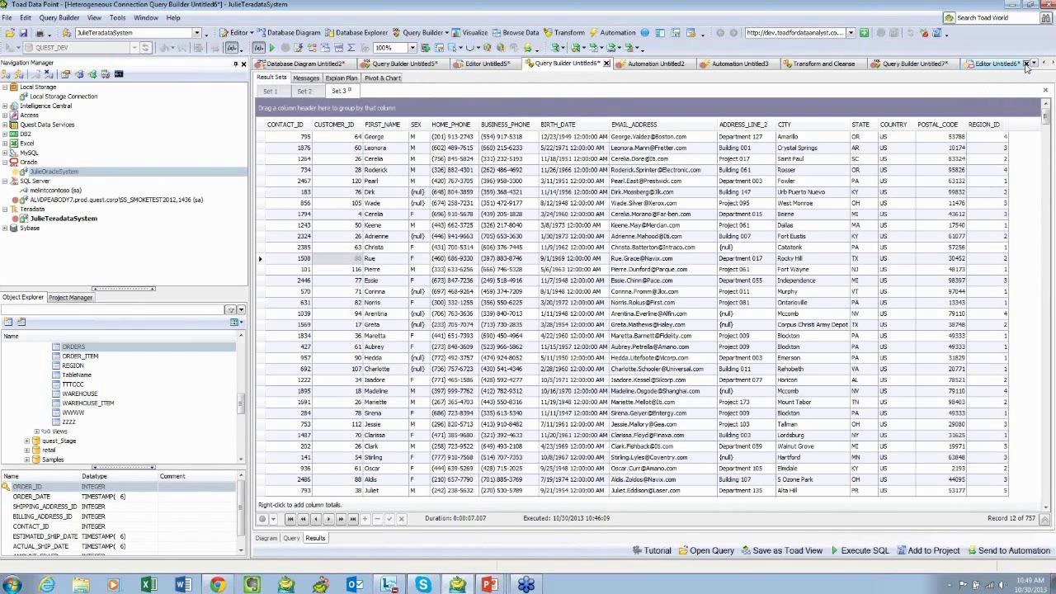
Step: Close Query Builder Untitled7 without saving its changes and look over the remaining open windows
click(1026, 66)
click(567, 313)
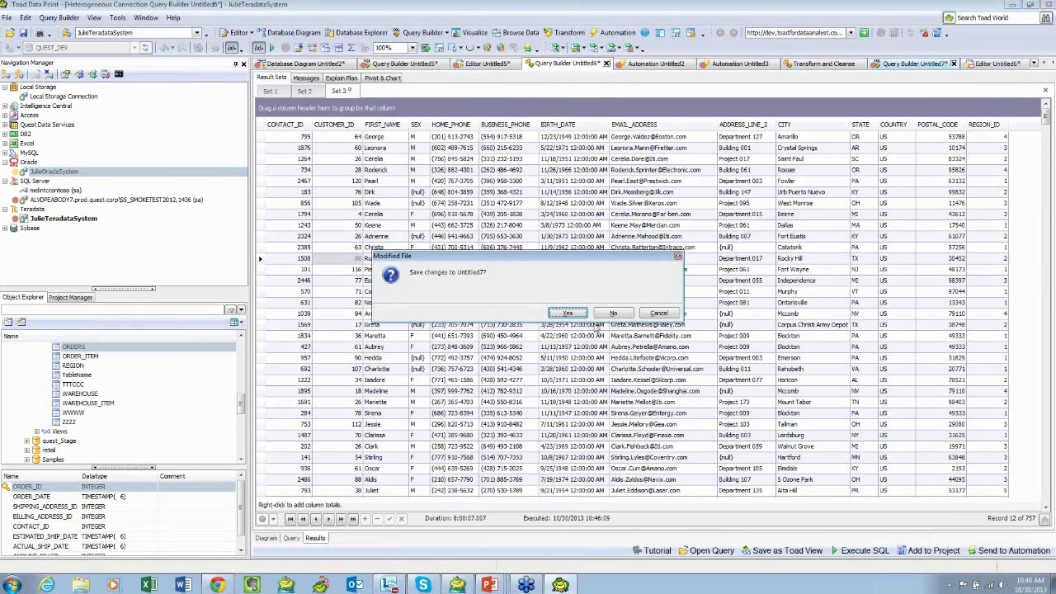
click(568, 313)
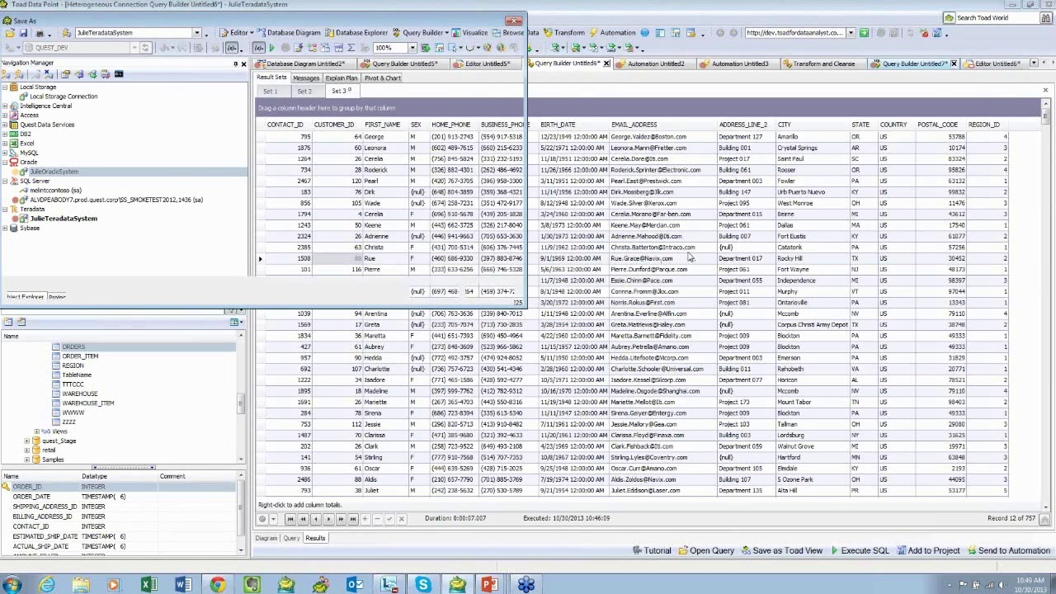
key(Escape)
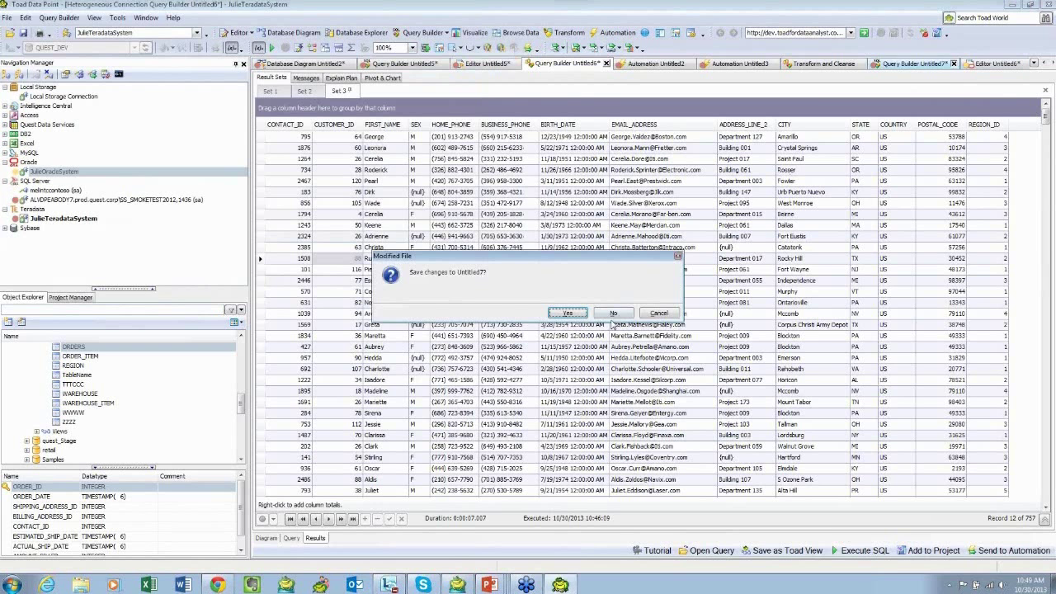
click(613, 314)
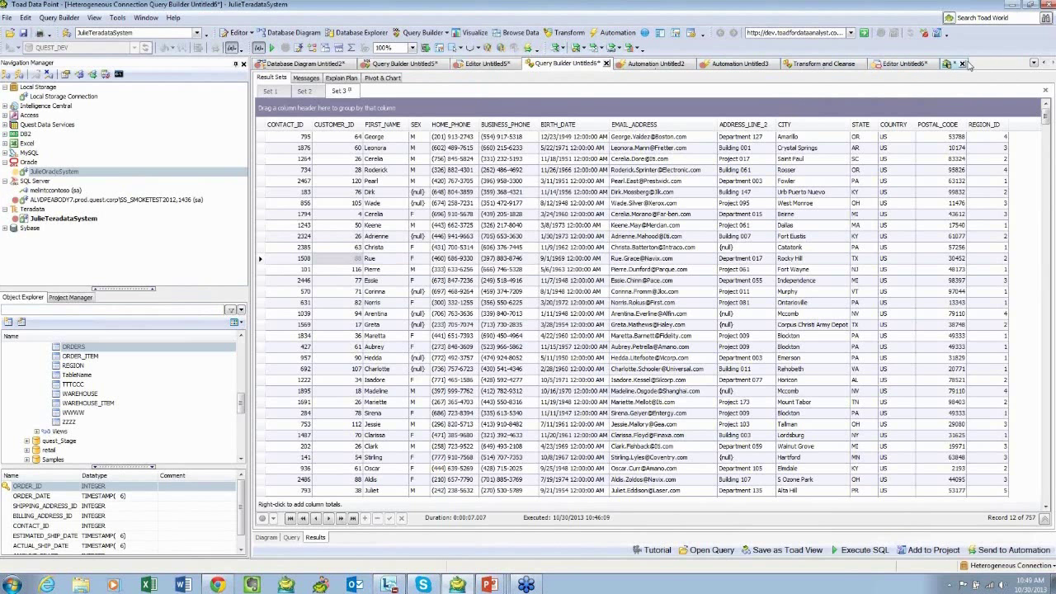
click(1034, 65)
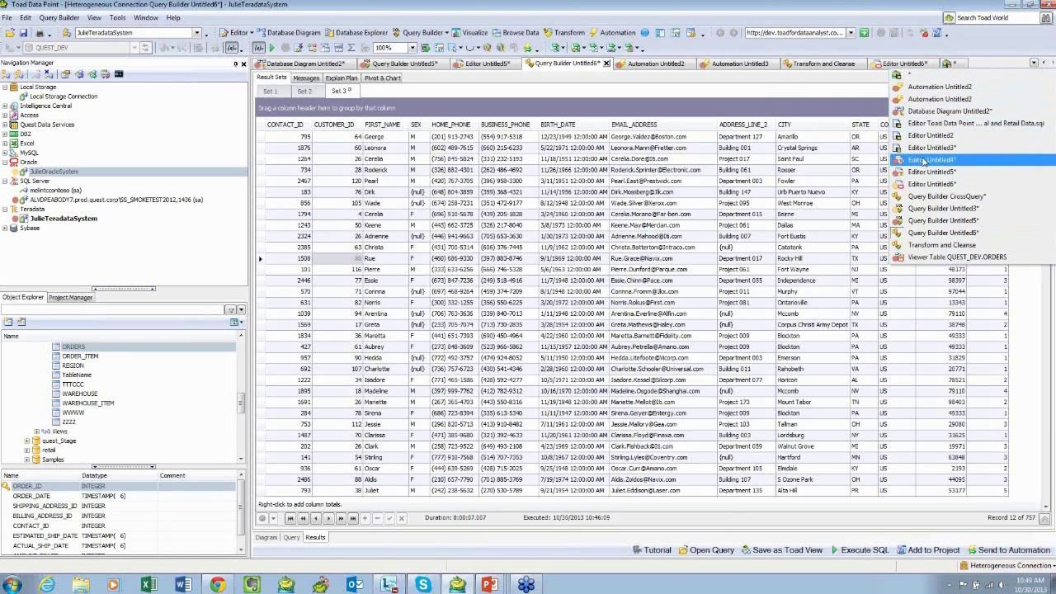
click(864, 84)
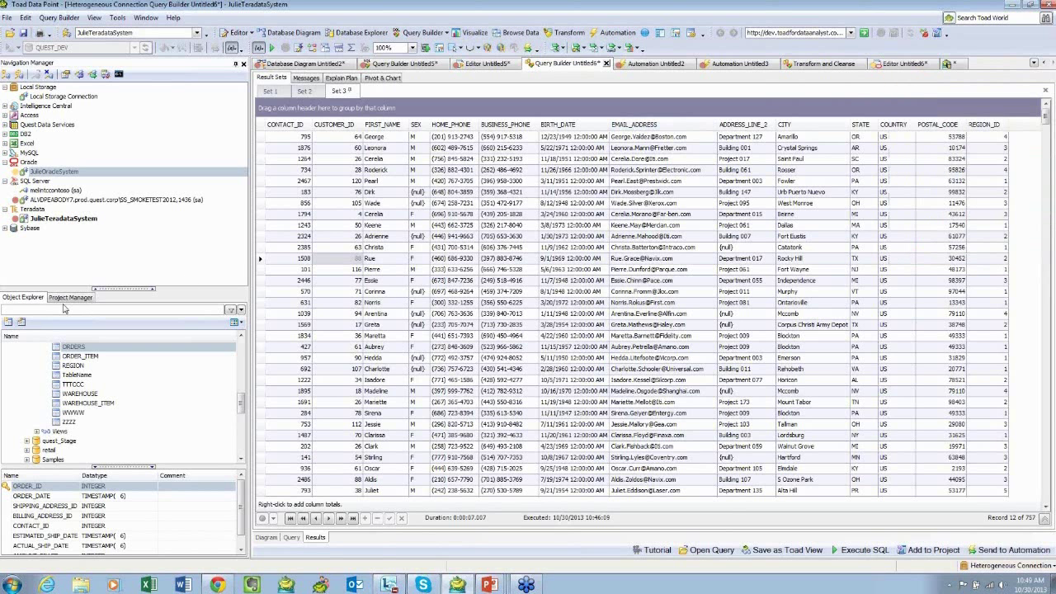
Step: Display the Sample Project's contents and collapse its Diagrams, Queries and Reports folders
click(68, 298)
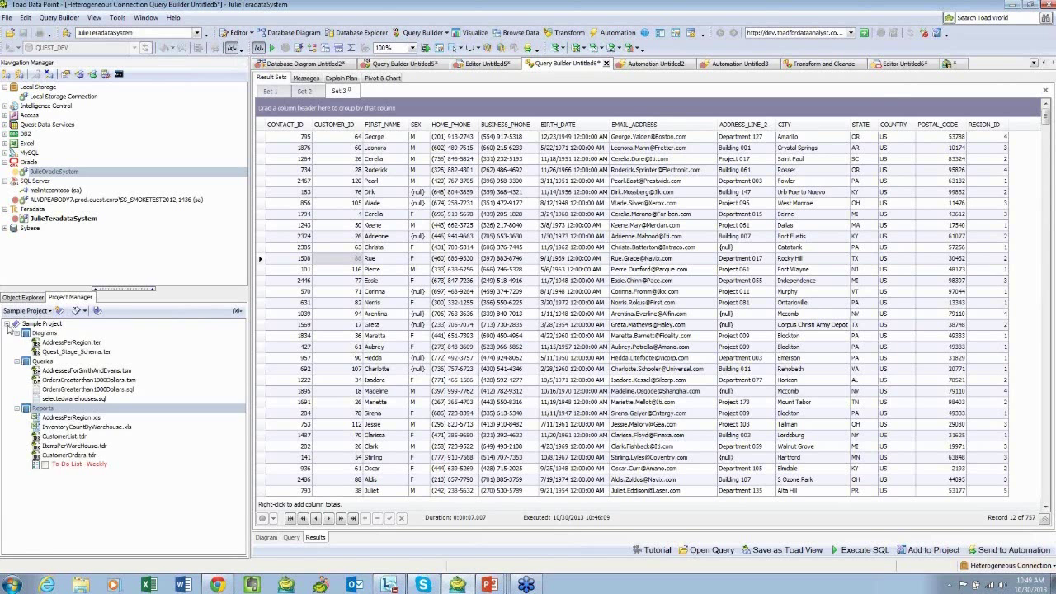
click(6, 325)
click(7, 325)
click(17, 342)
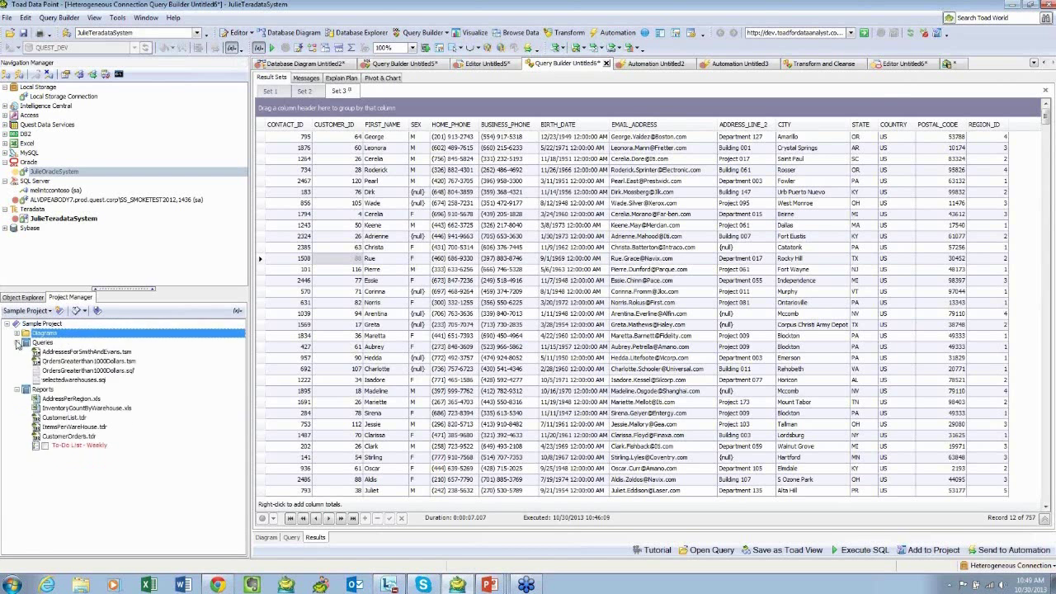
click(17, 352)
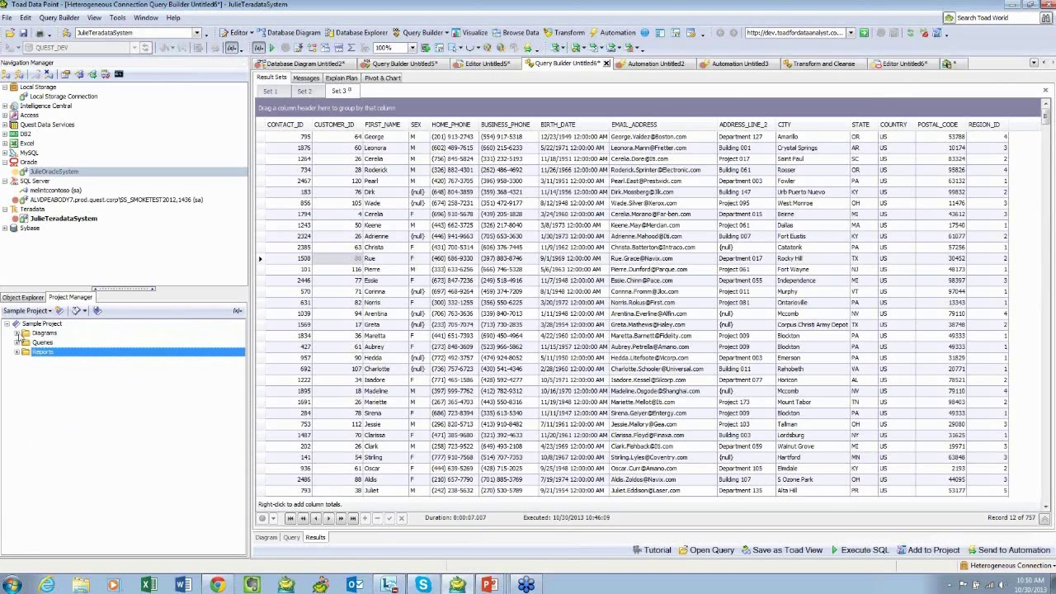
Step: Expand the Diagrams, Queries and Reports folders of the Sample Project to show their files
click(17, 333)
click(17, 362)
click(16, 408)
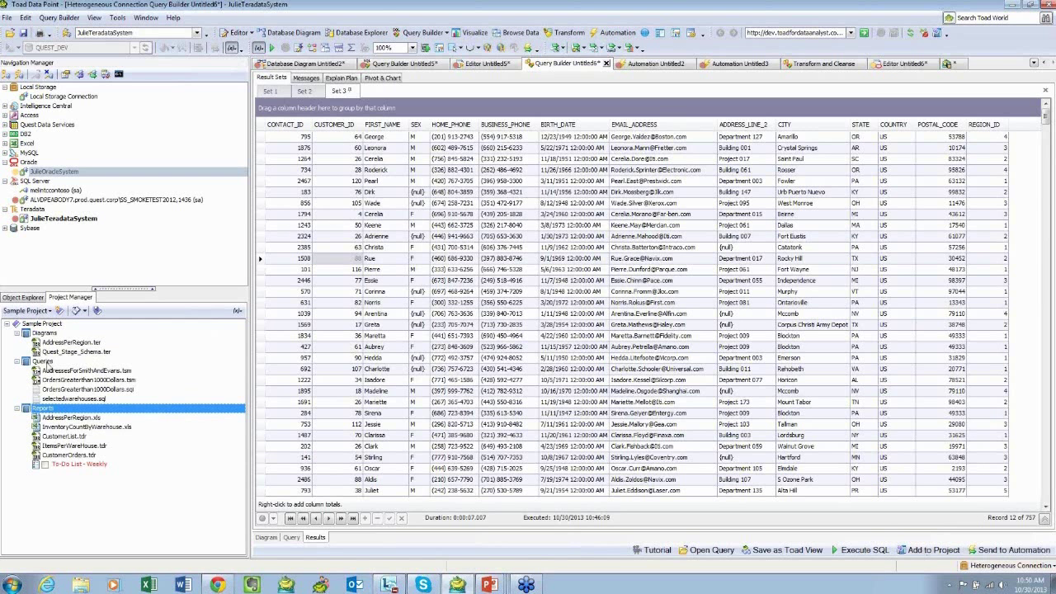
Step: Add the current query to the Sample Project's Queries folder as a Query Builder file named test1, saving its results too
click(46, 363)
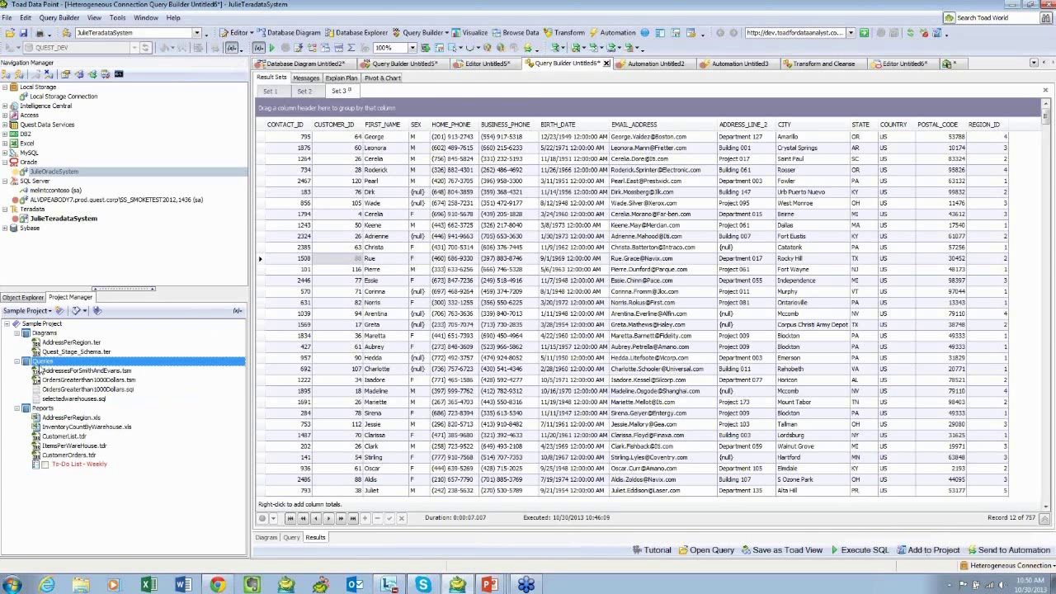
click(933, 549)
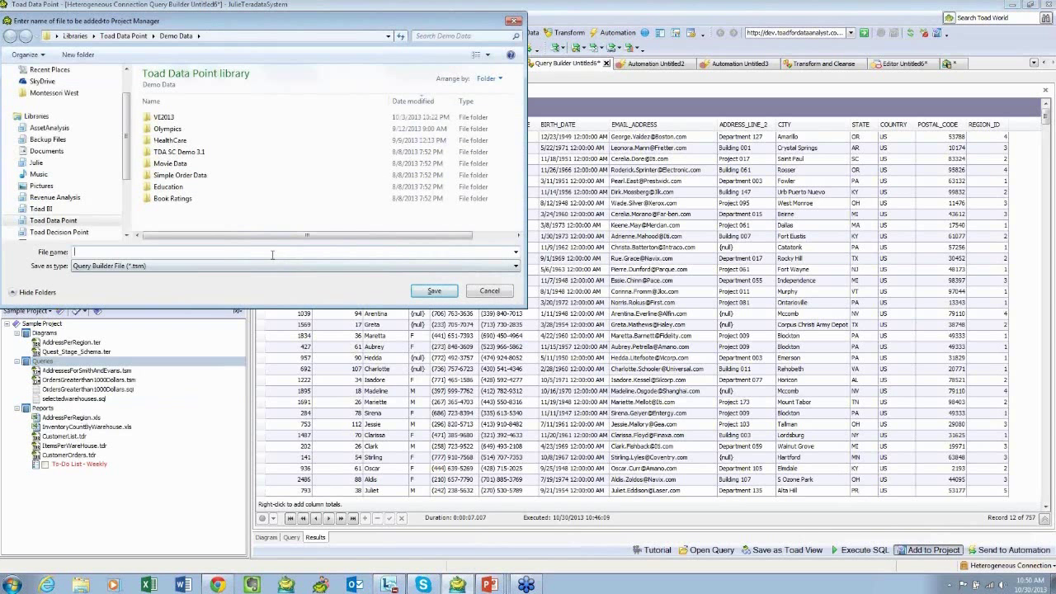
text(test1)
key(Return)
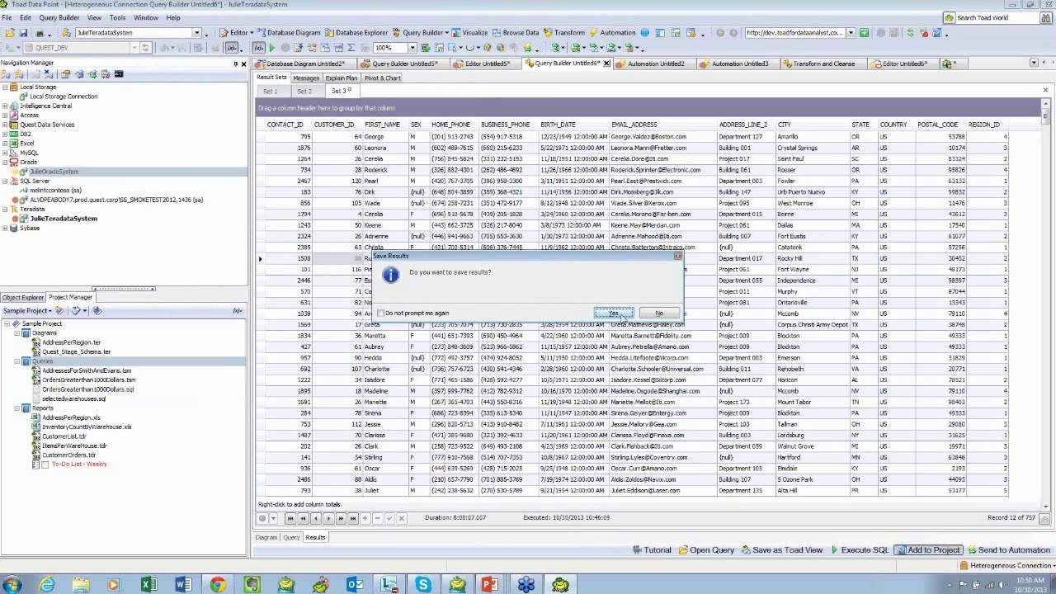
click(623, 315)
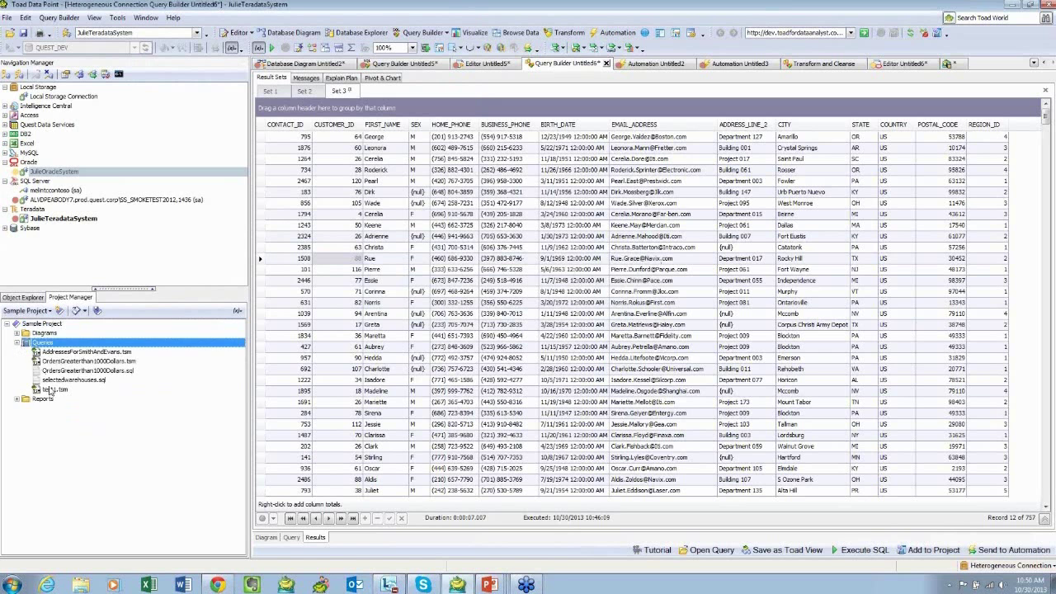
Step: Review the files in the Sample Project's Diagrams, Queries and Reports folders and leave all three folders collapsed
click(17, 342)
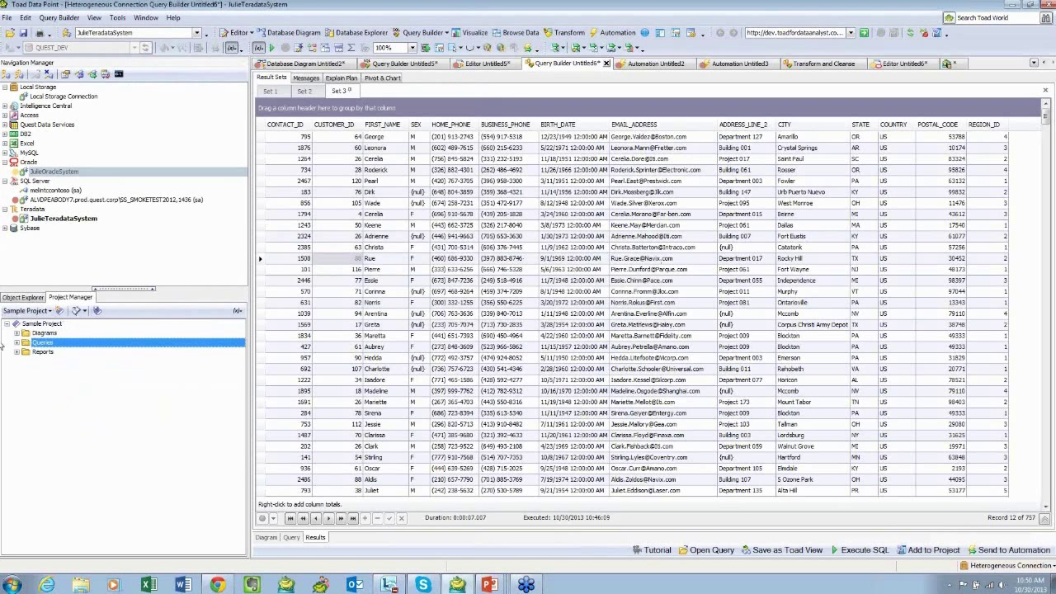
click(17, 334)
click(16, 362)
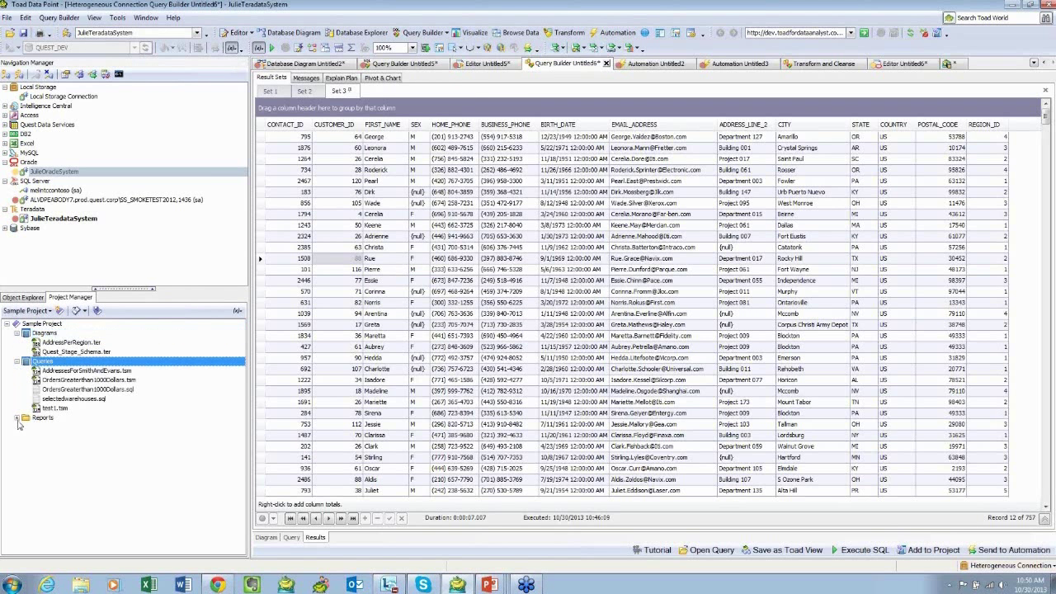
click(17, 418)
mouse_move(71, 477)
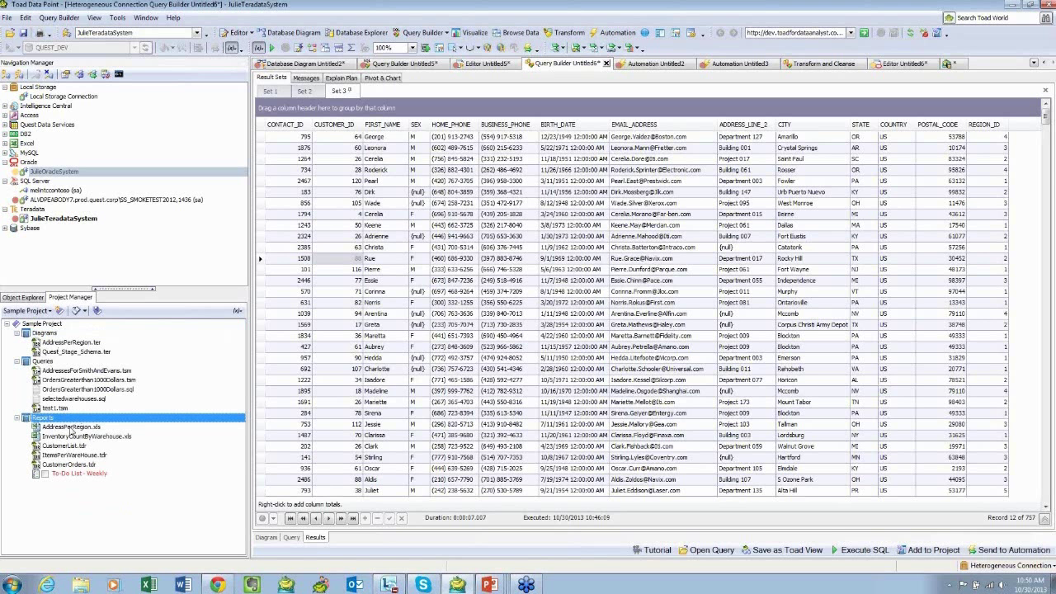
click(16, 332)
click(16, 342)
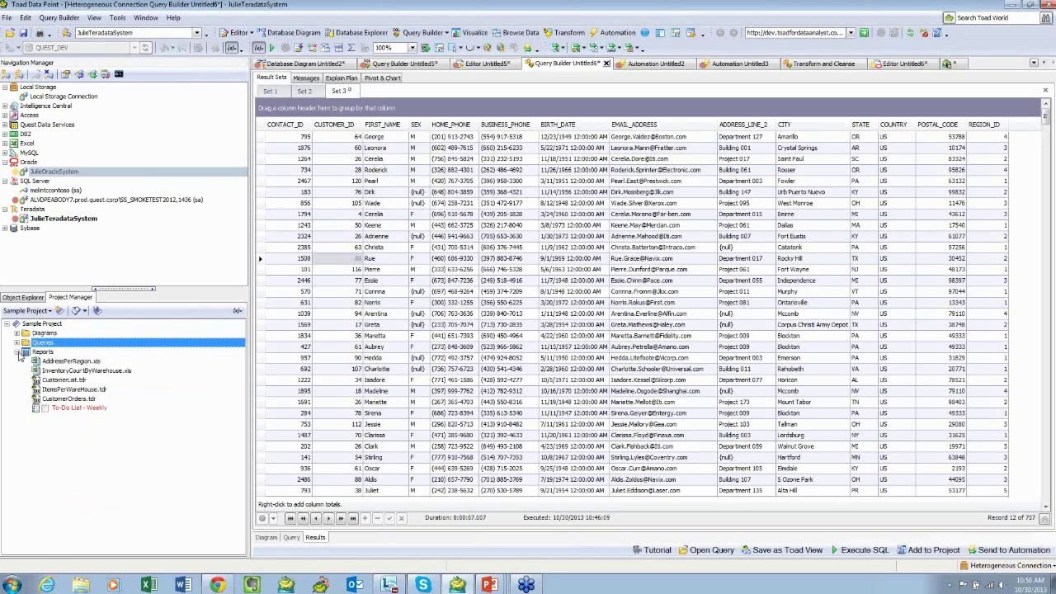
click(16, 352)
Step: Look over the layout and settings choices in the Configuration Wizard and close it without applying any
click(117, 17)
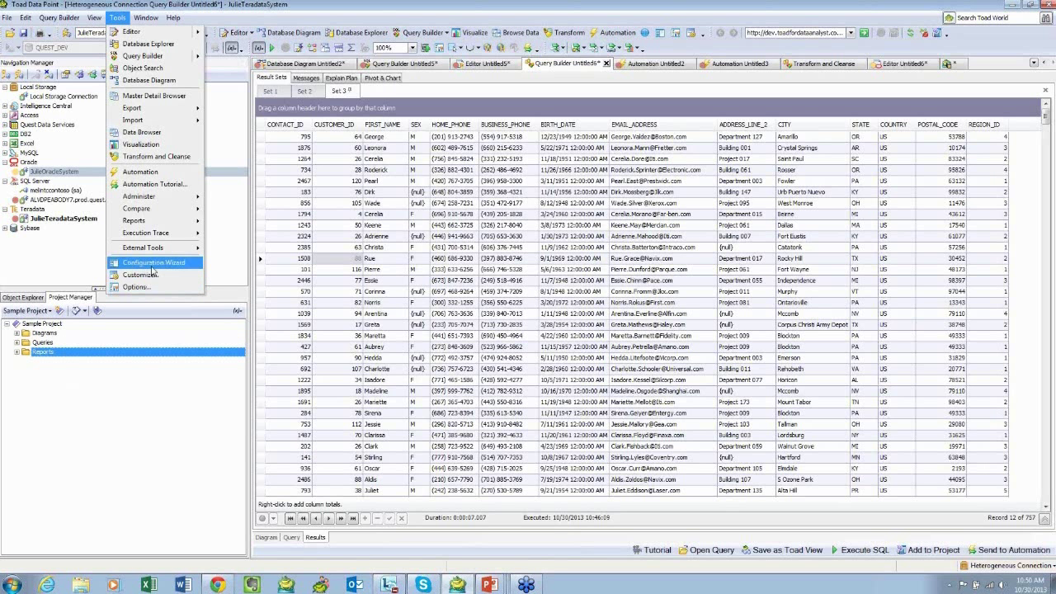
click(153, 262)
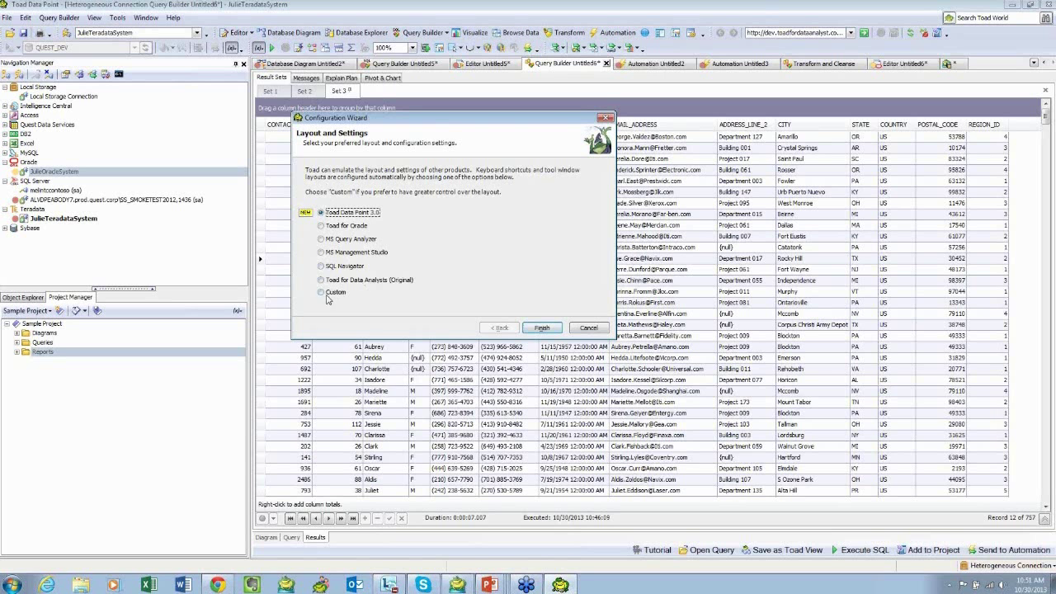
click(588, 328)
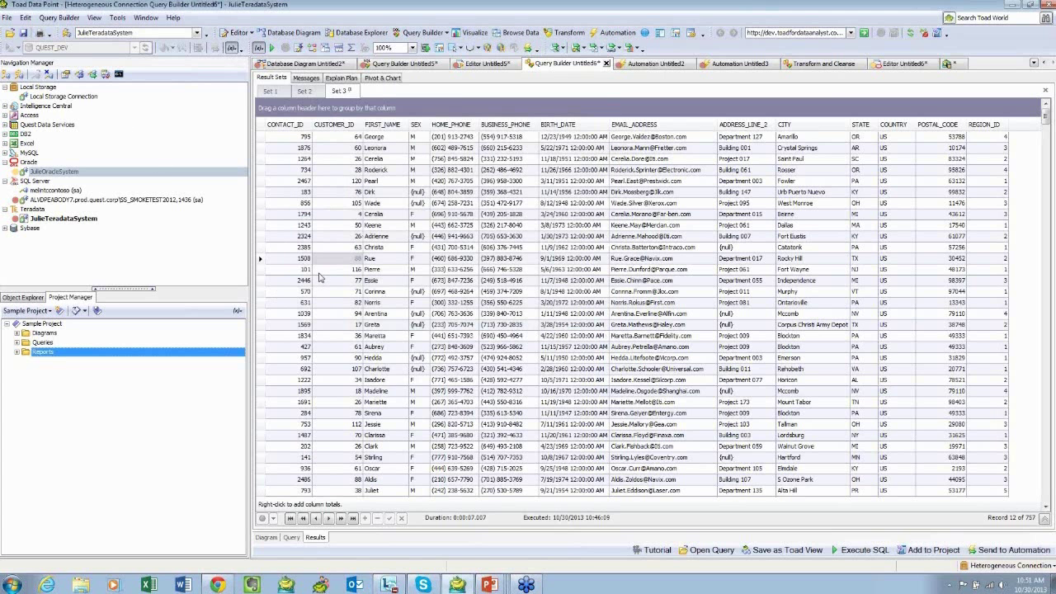
Step: Collapse the Teradata connection in the Object Explorer and look at the explorer's available view layouts without changing the current one
click(23, 297)
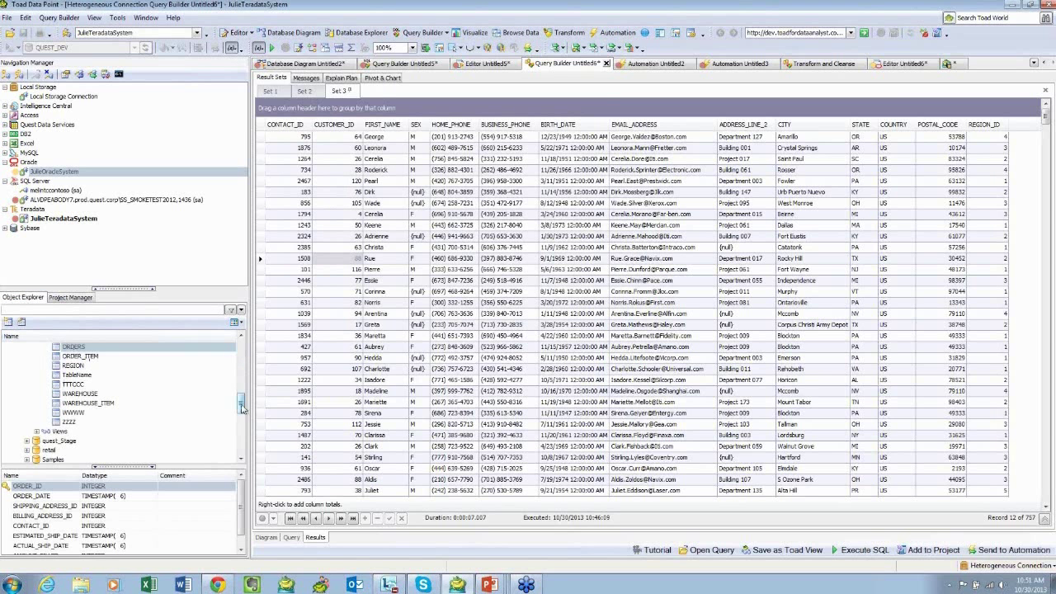
scroll(244, 401, up, 10)
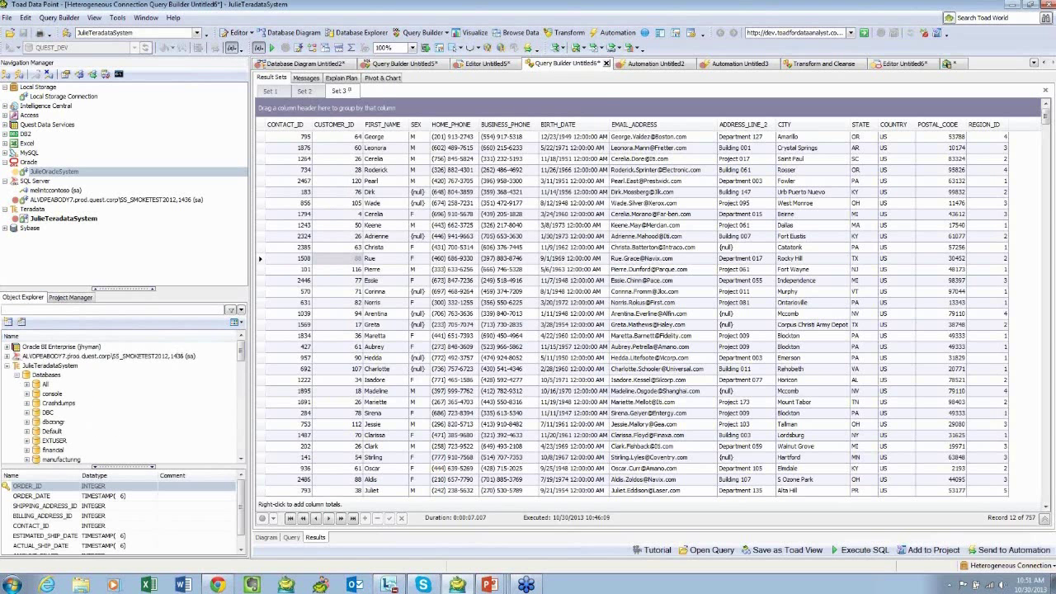
click(8, 365)
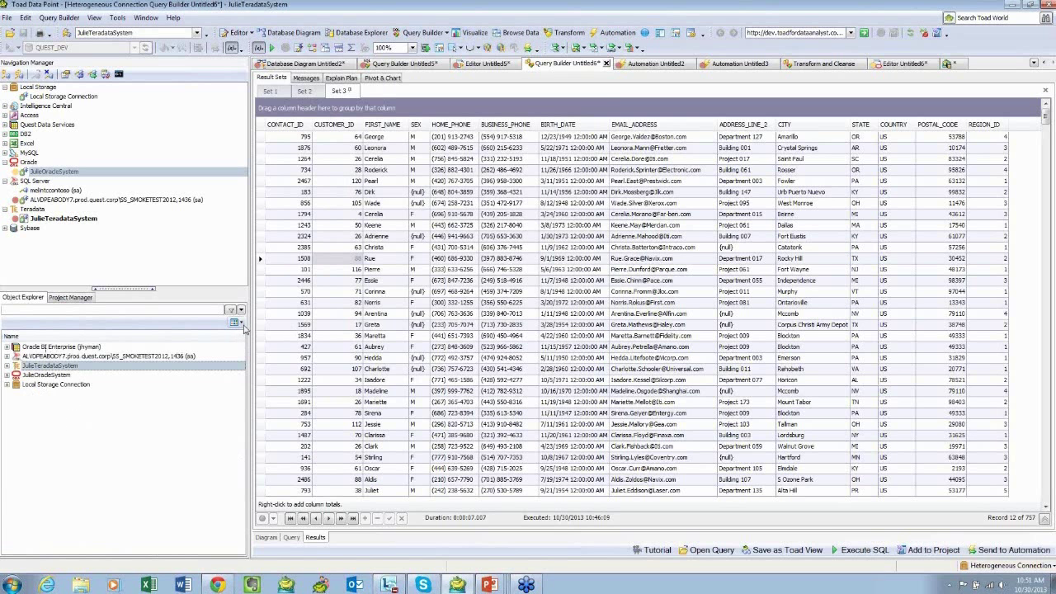
click(241, 323)
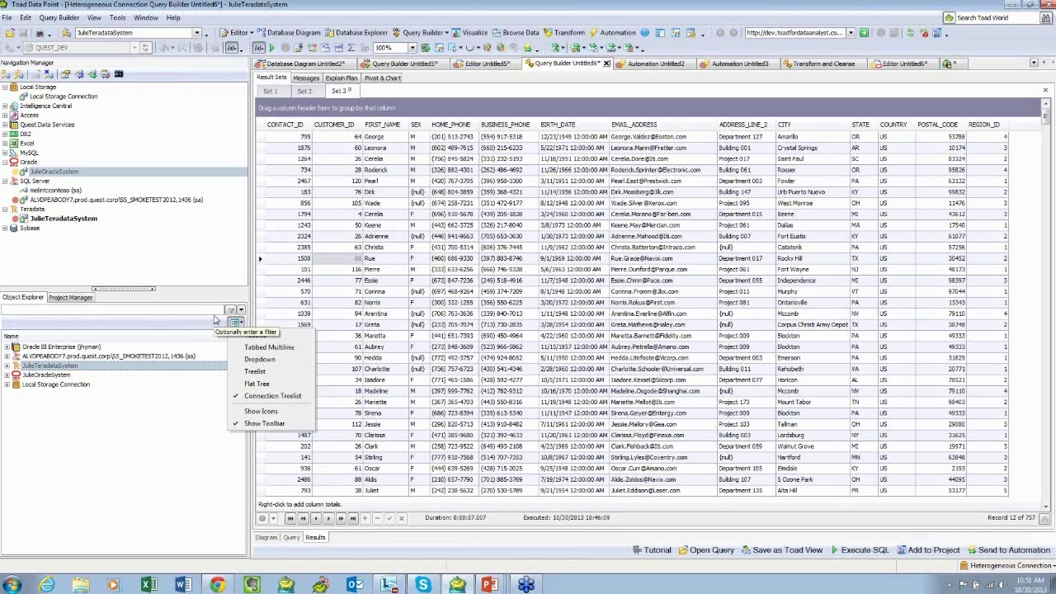
click(125, 459)
Step: Switch to the slide presentation and advance from the Good Organizing slide to the closing Thank You slide
key(alt+Tab)
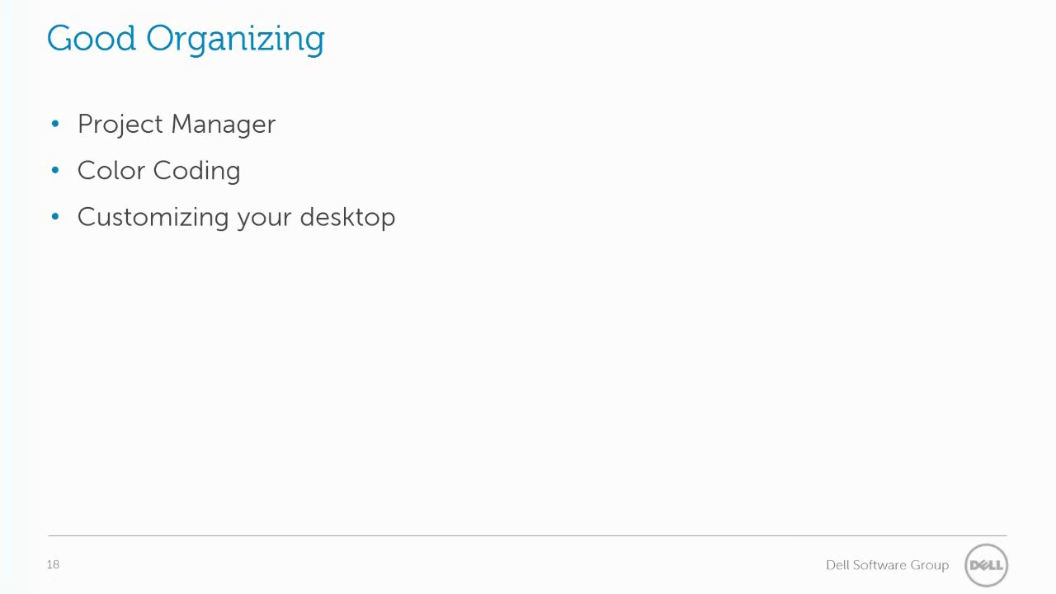
key(Right)
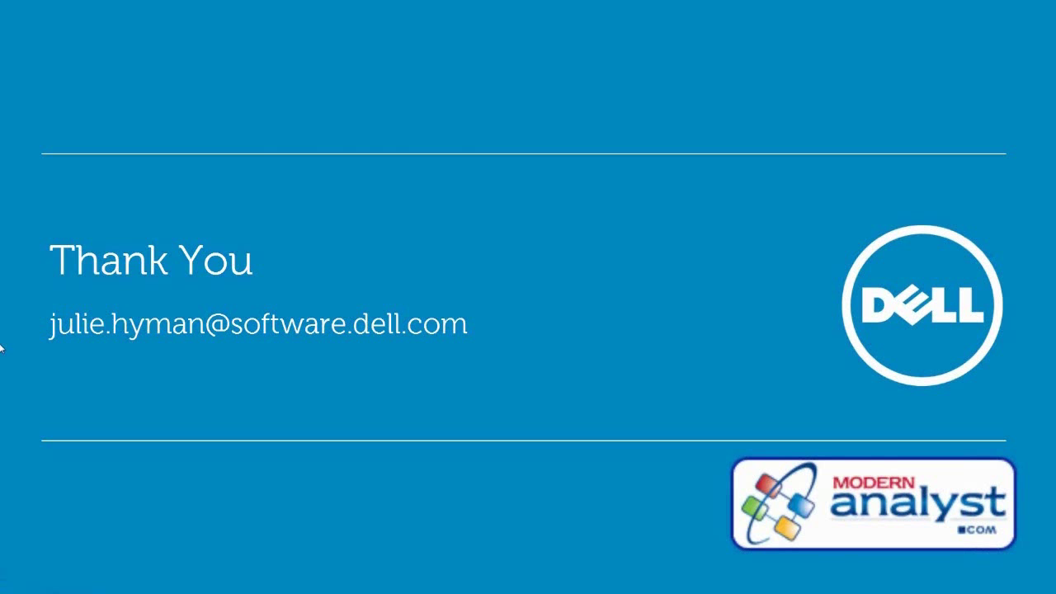